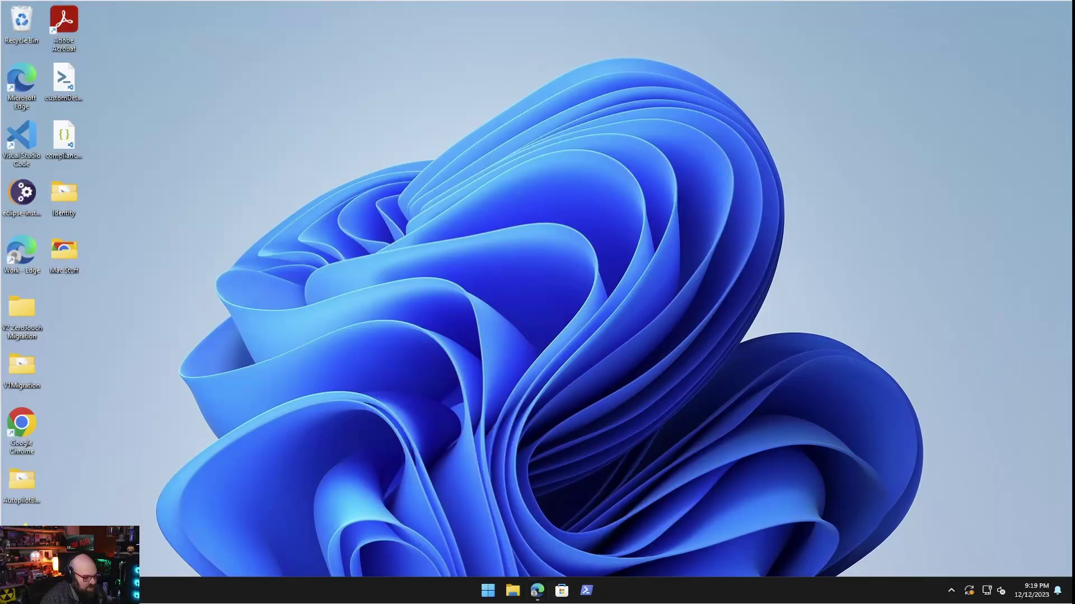
Step: Check the empty macOS apps list and review the available app types without choosing one
mouse_move(538, 591)
click(590, 532)
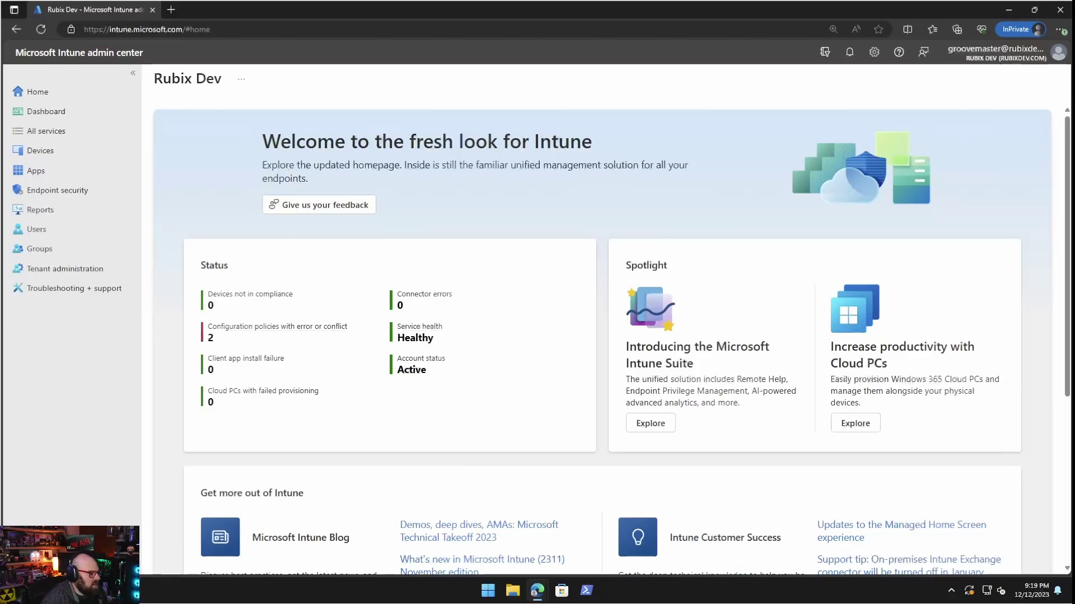
click(36, 170)
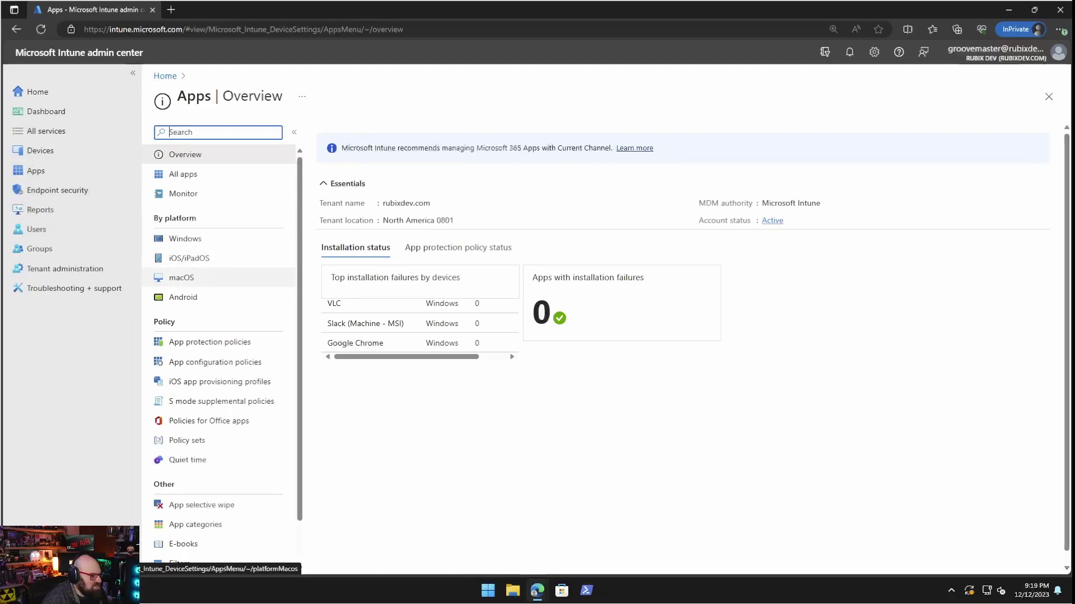
click(181, 278)
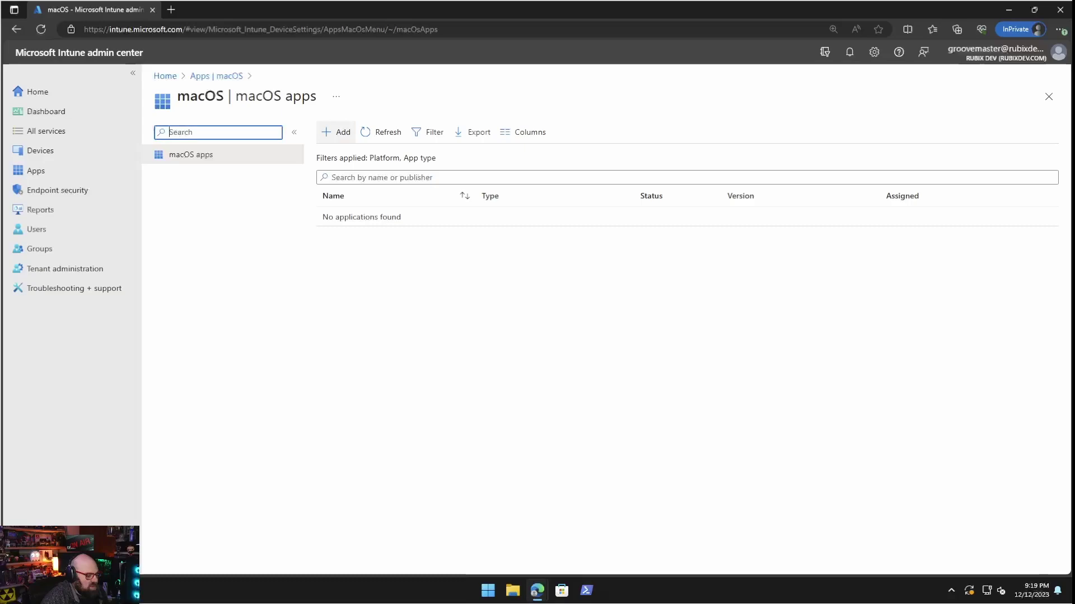
click(337, 132)
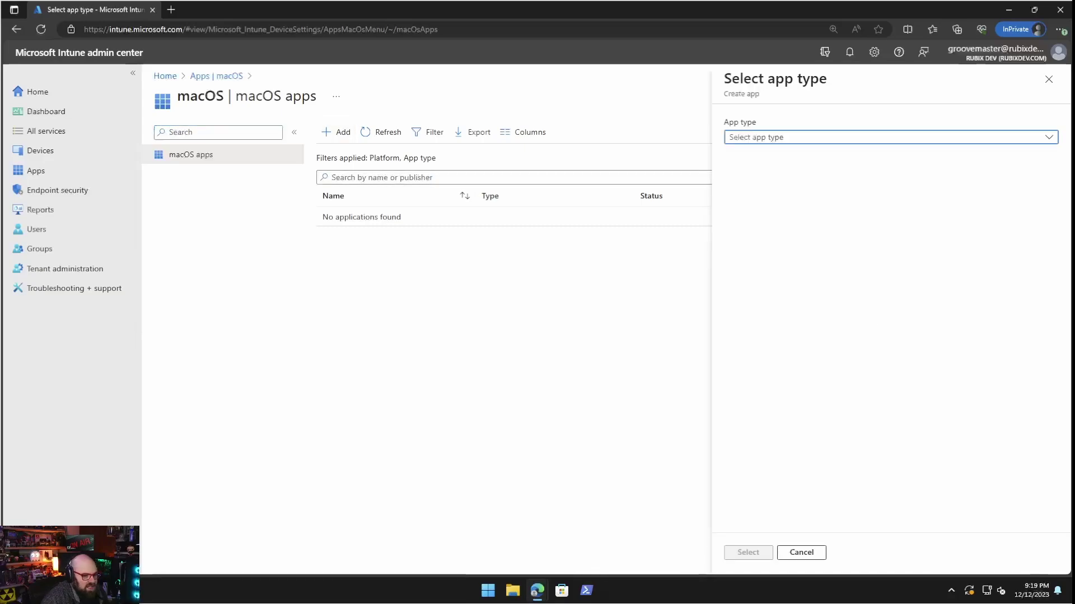
click(885, 137)
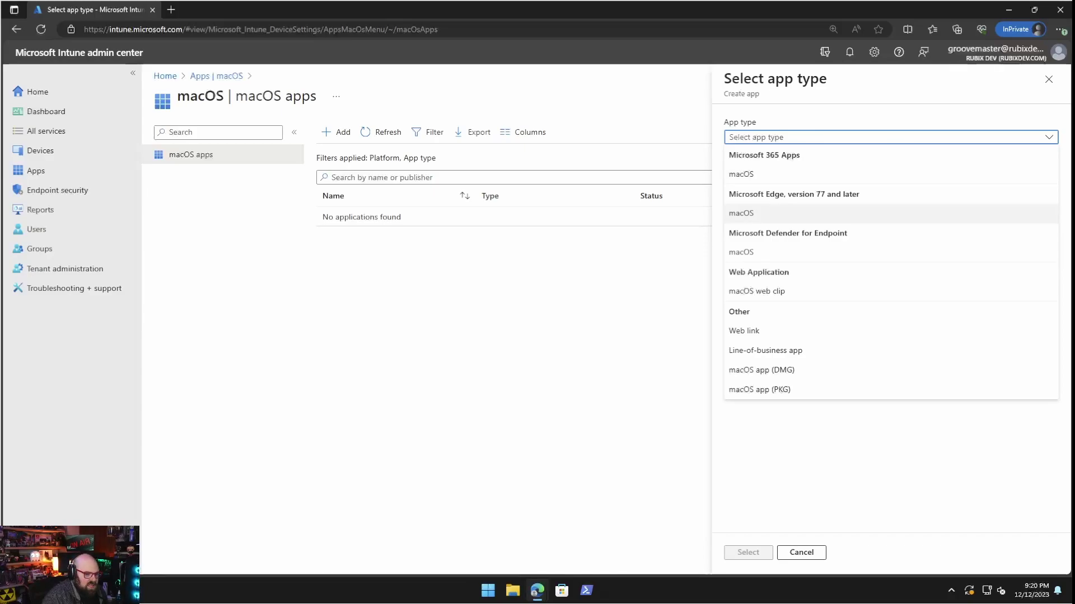
key(Escape)
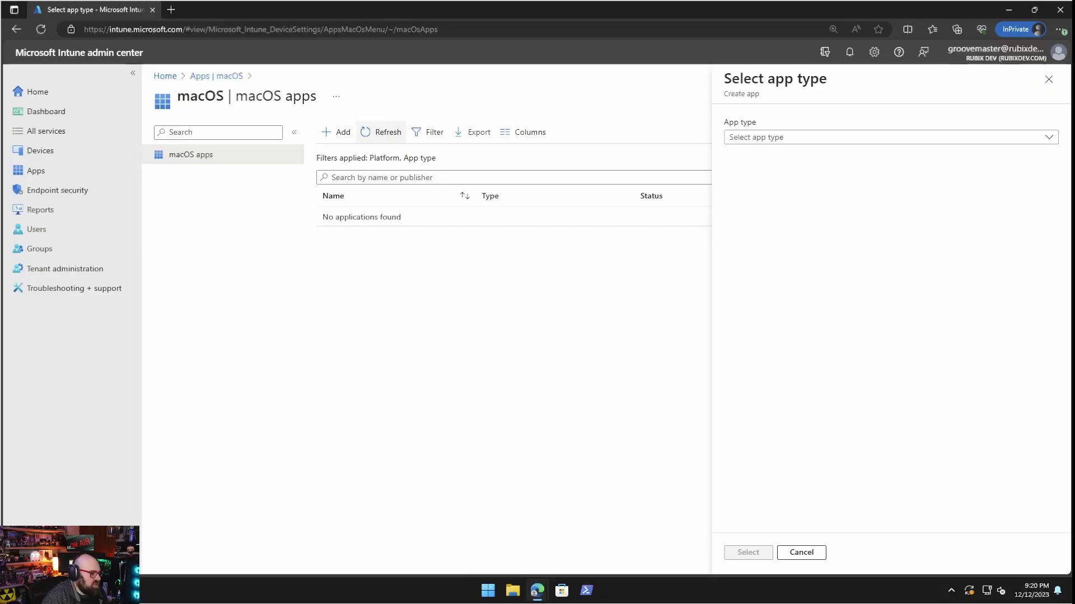
click(217, 75)
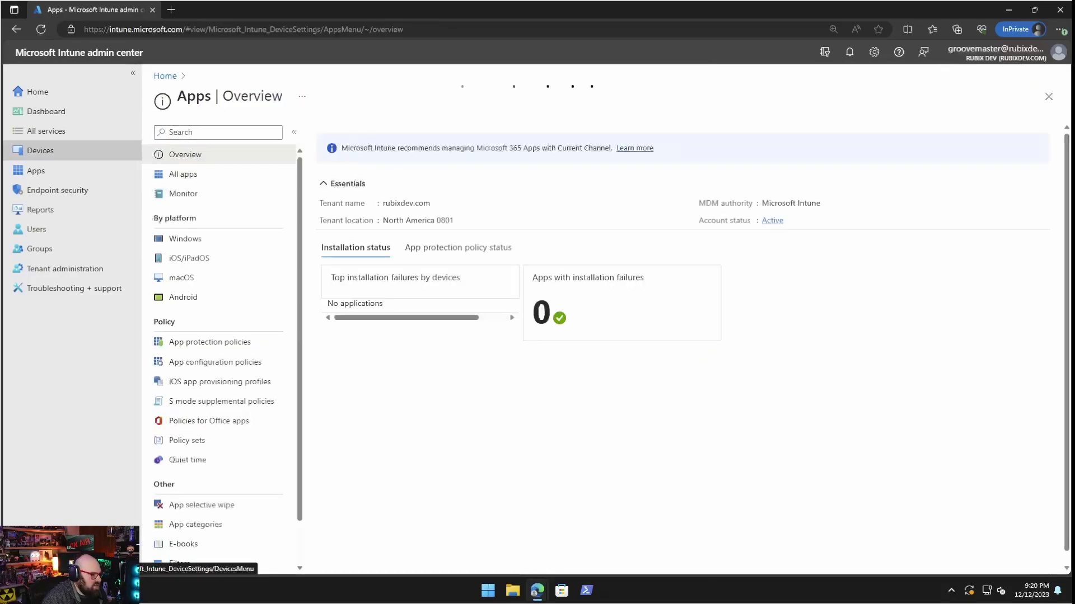
click(40, 150)
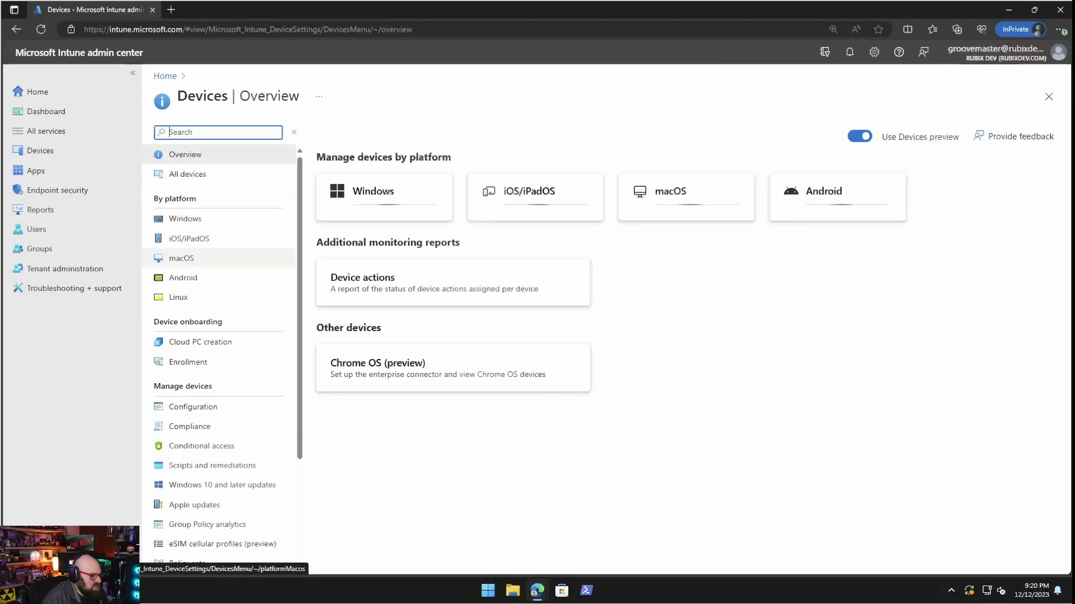
click(181, 258)
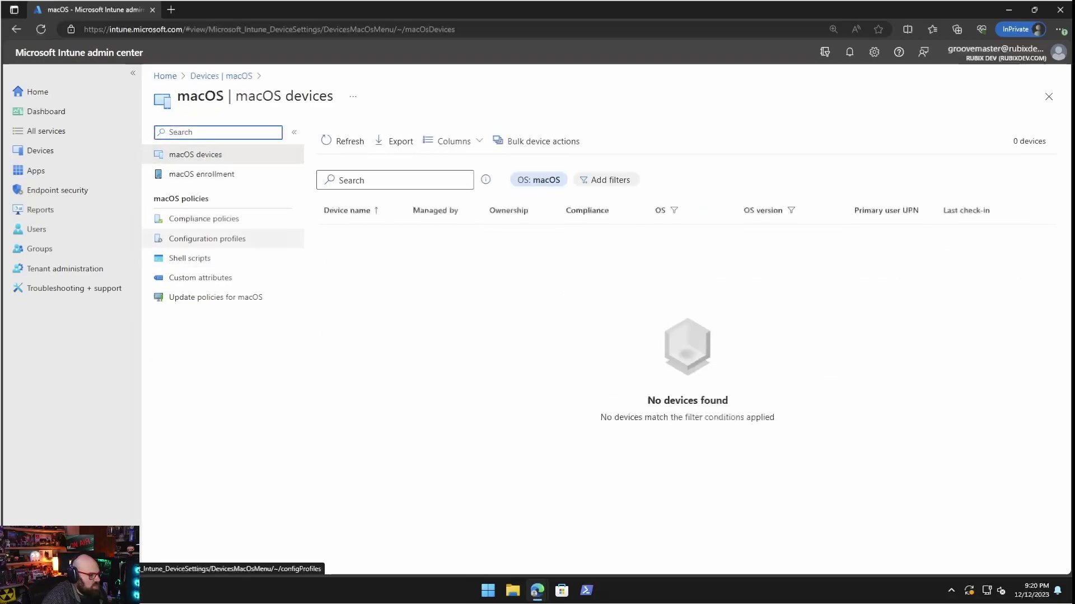
click(190, 258)
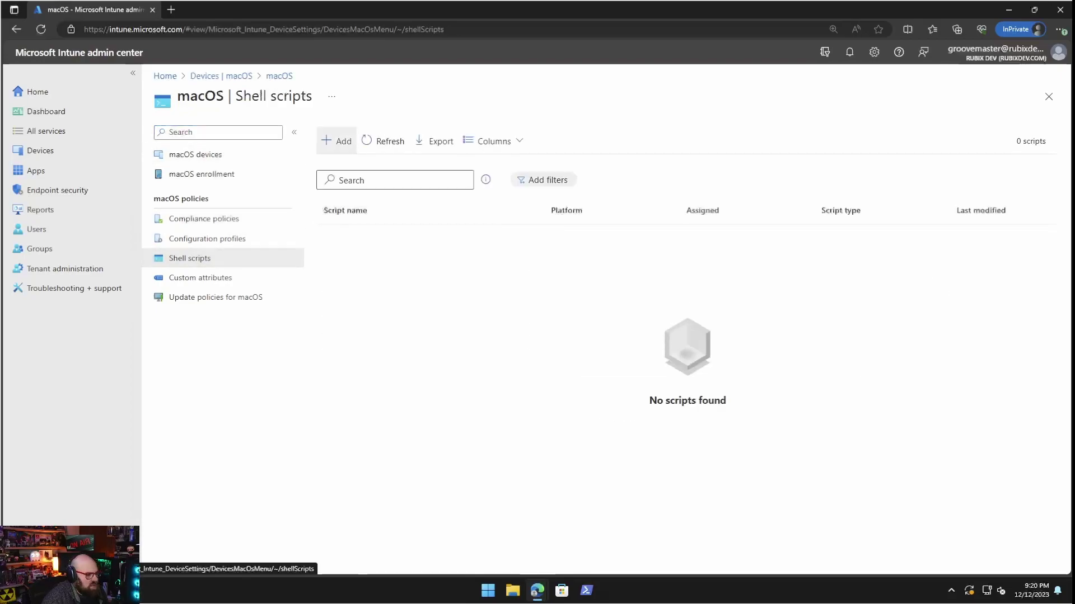
click(336, 141)
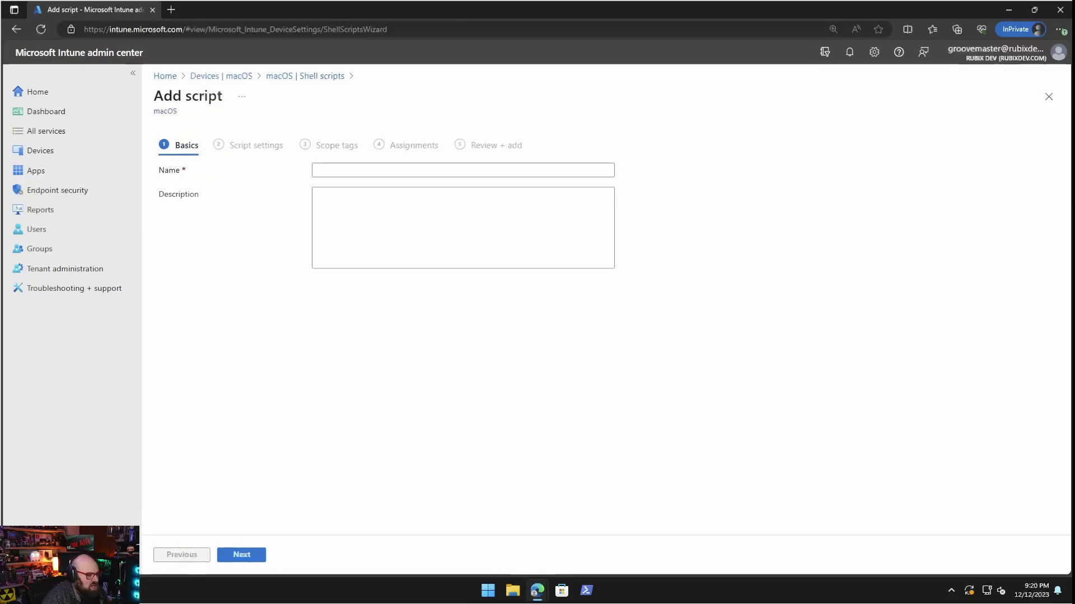
click(1048, 97)
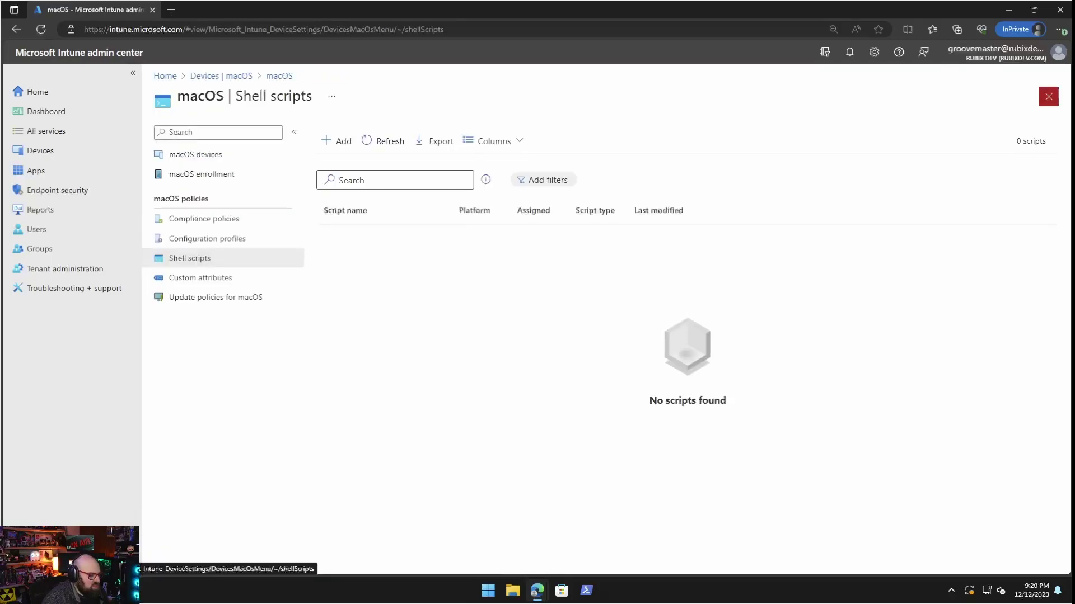
click(36, 171)
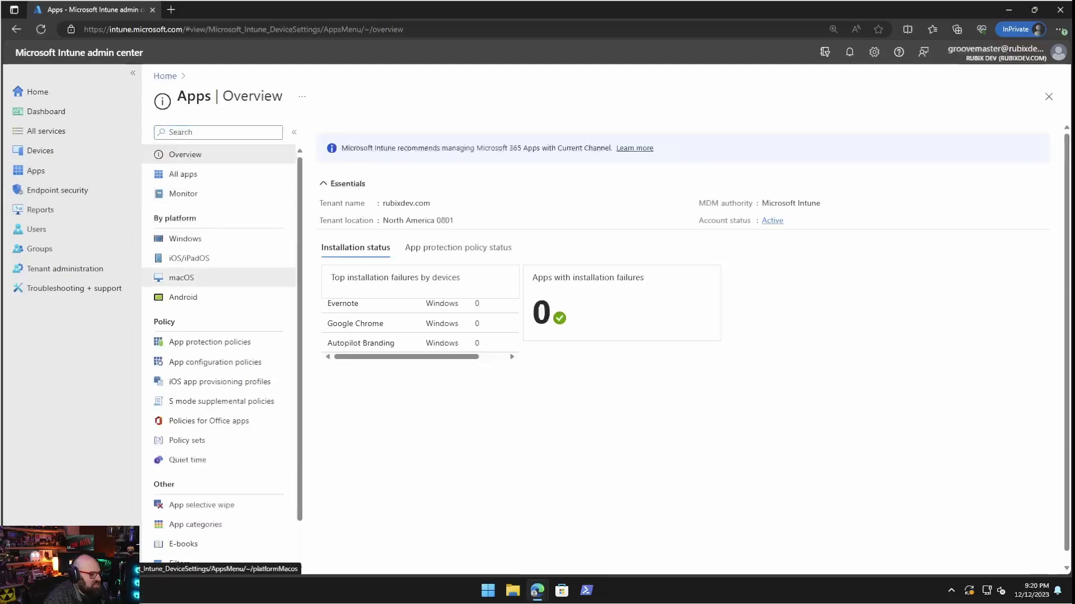
Step: Start a new macOS app of type Line-of-business app, then minimize the browser
click(182, 278)
click(337, 132)
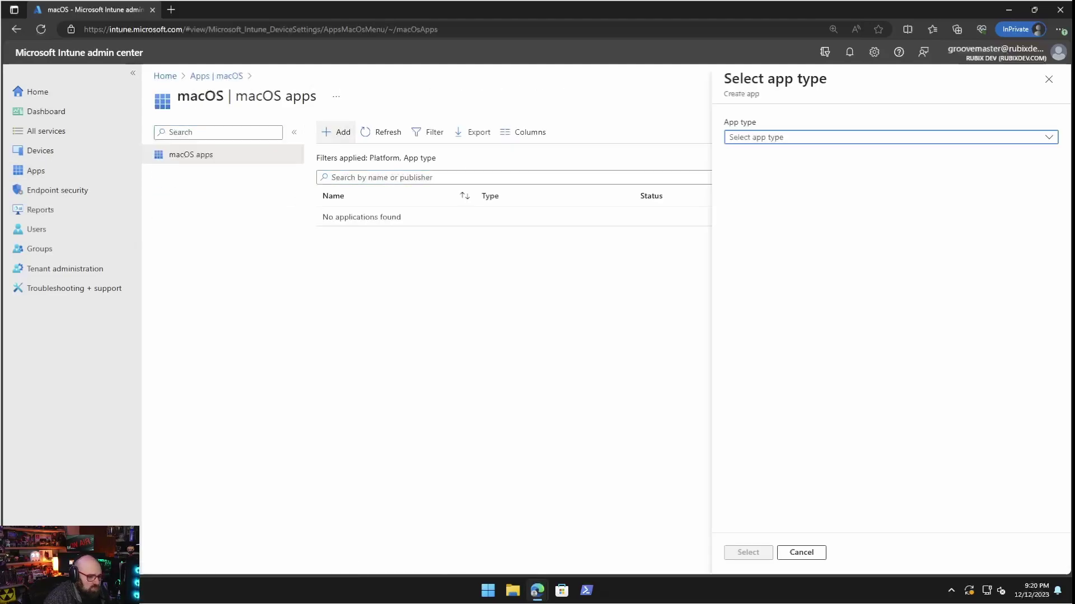
click(890, 137)
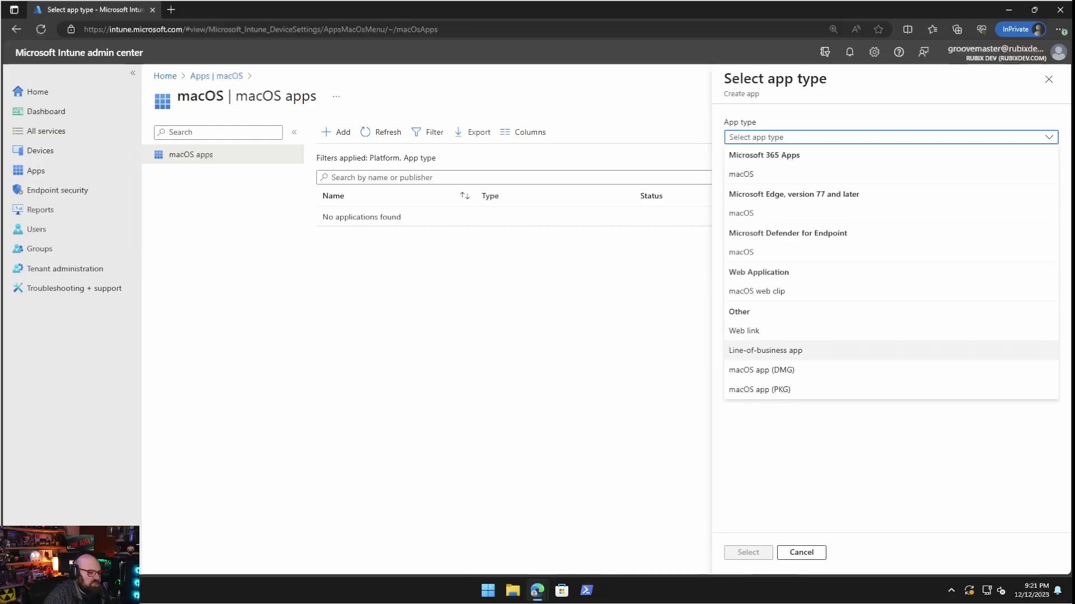
click(765, 351)
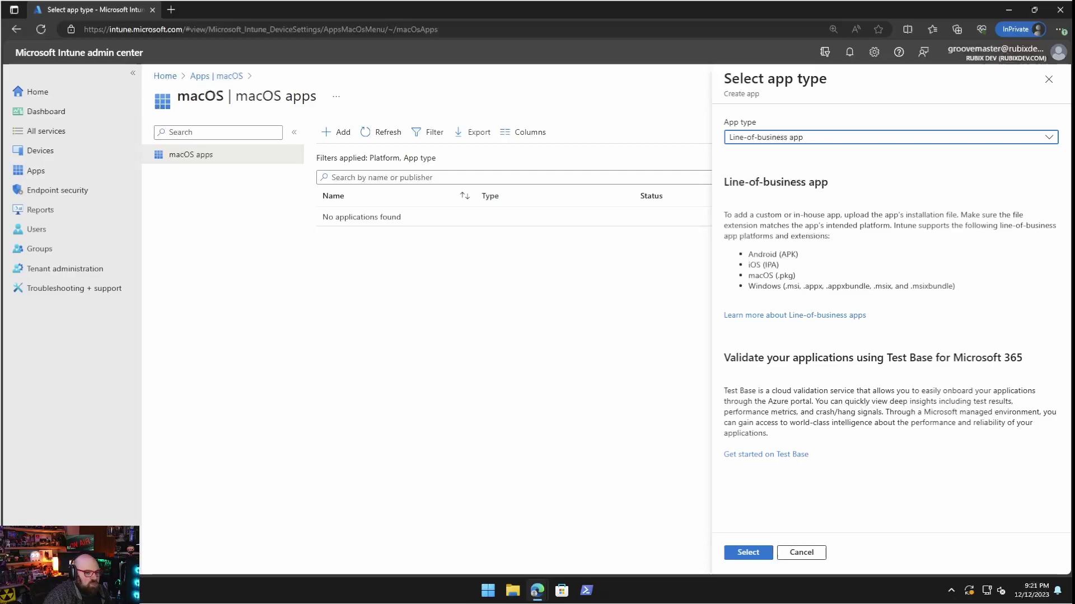
click(1008, 9)
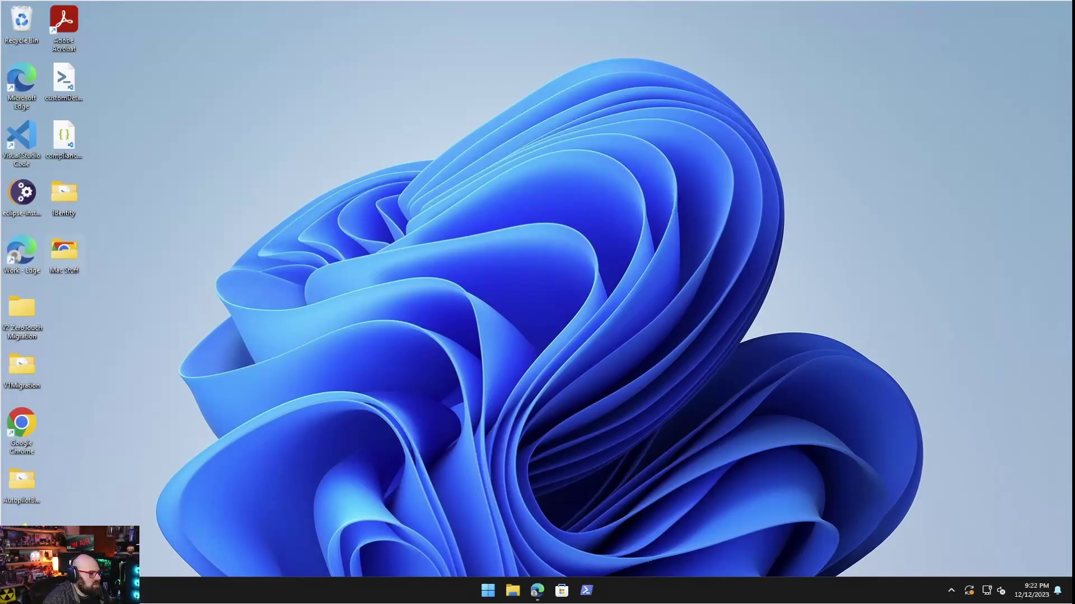
Step: Locate GoogleChrome.pkg in the desktop Mac Stuff folder, then return to the Intune window
double_click(64, 252)
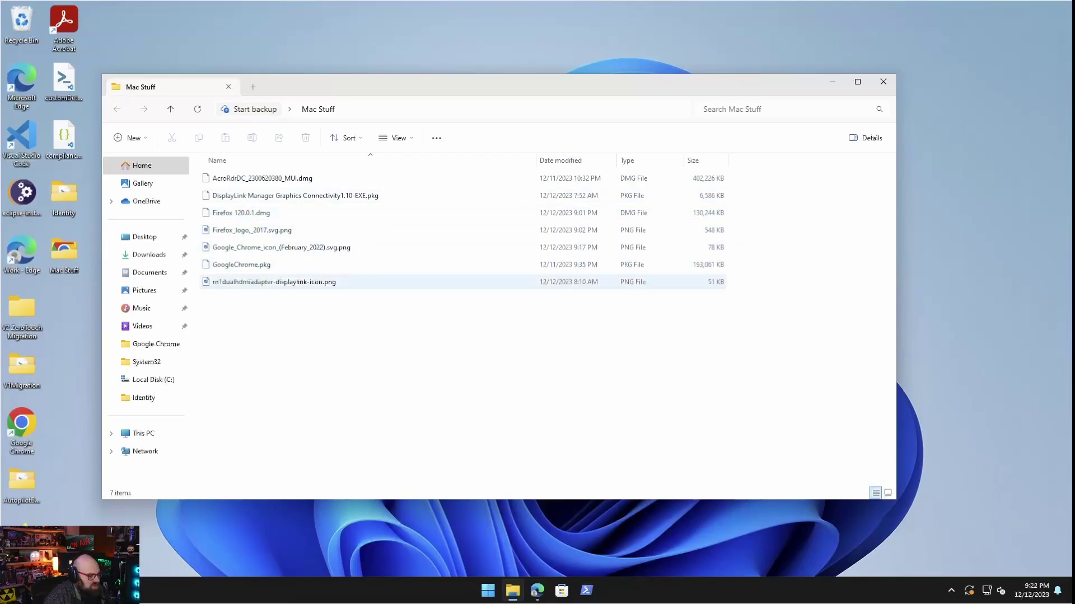
click(241, 265)
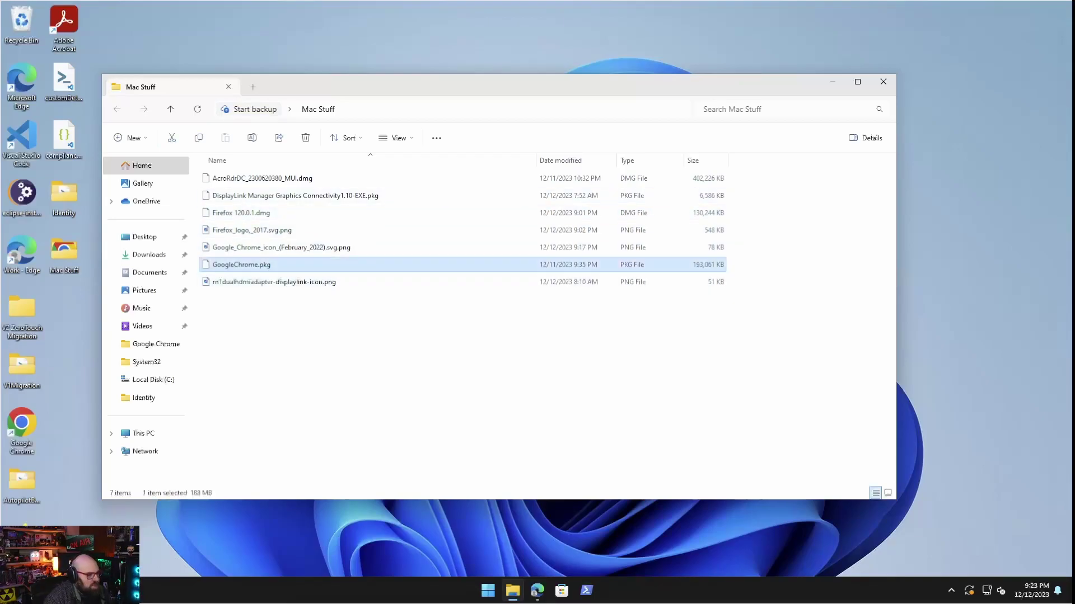
mouse_move(538, 590)
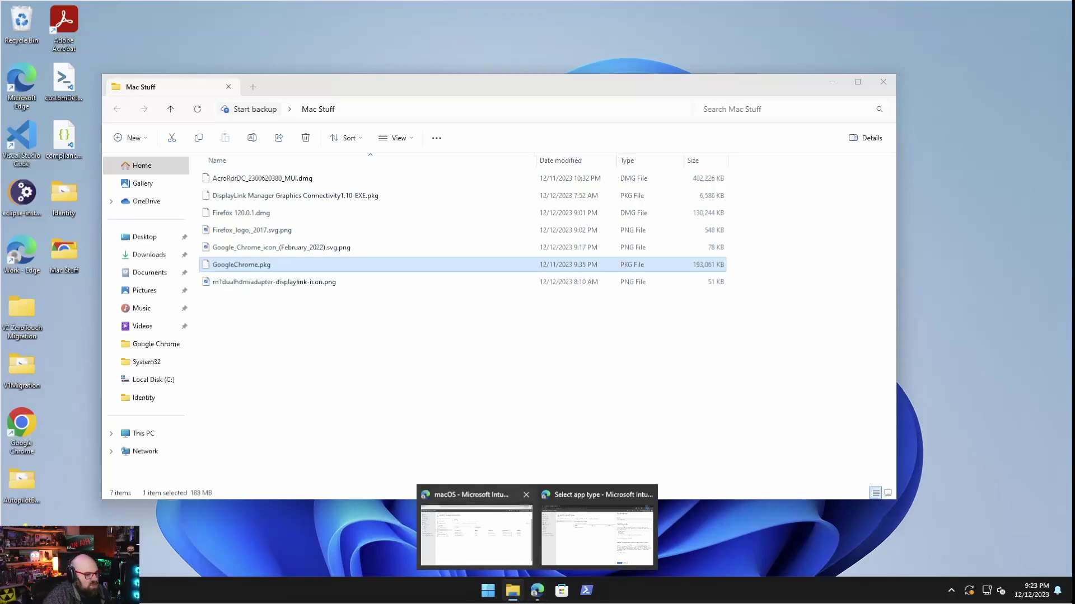
click(476, 532)
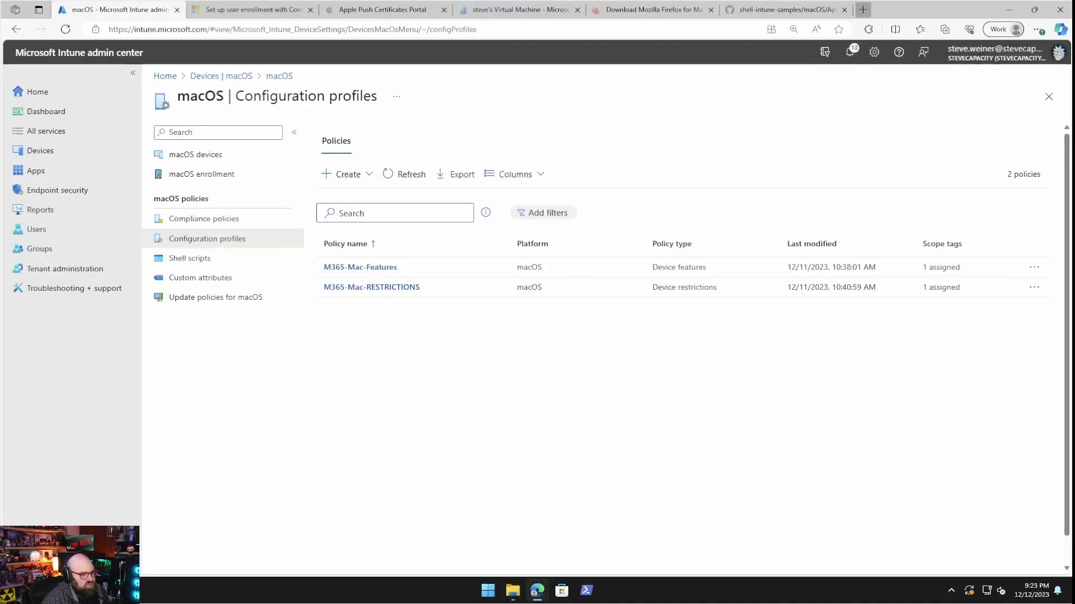
Step: Search 'google chrome mac download' and read the Mac steps on Chrome's Download & install page
click(862, 10)
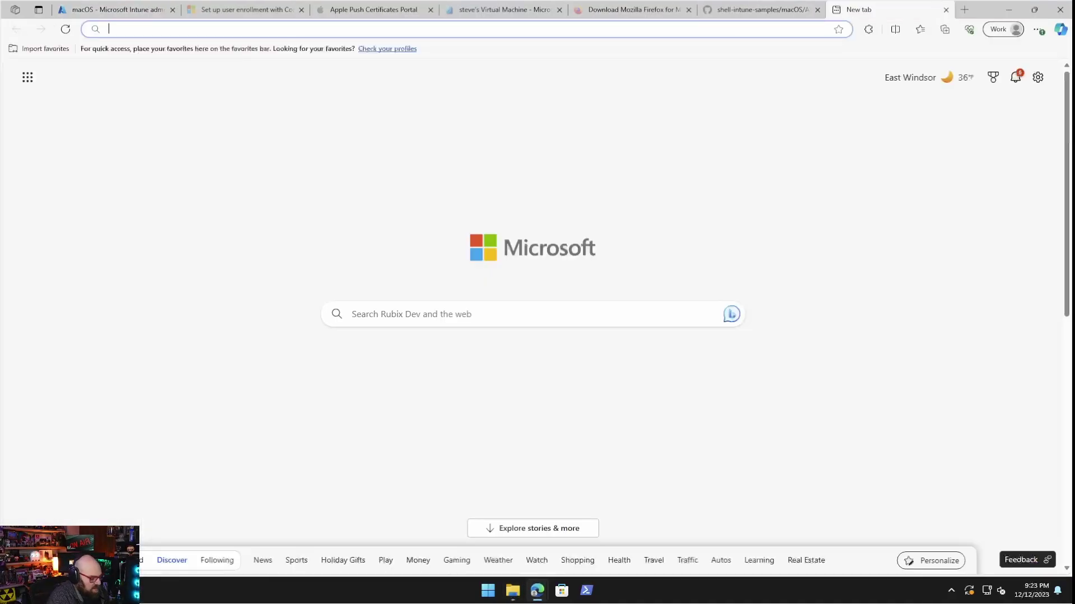
text(google)
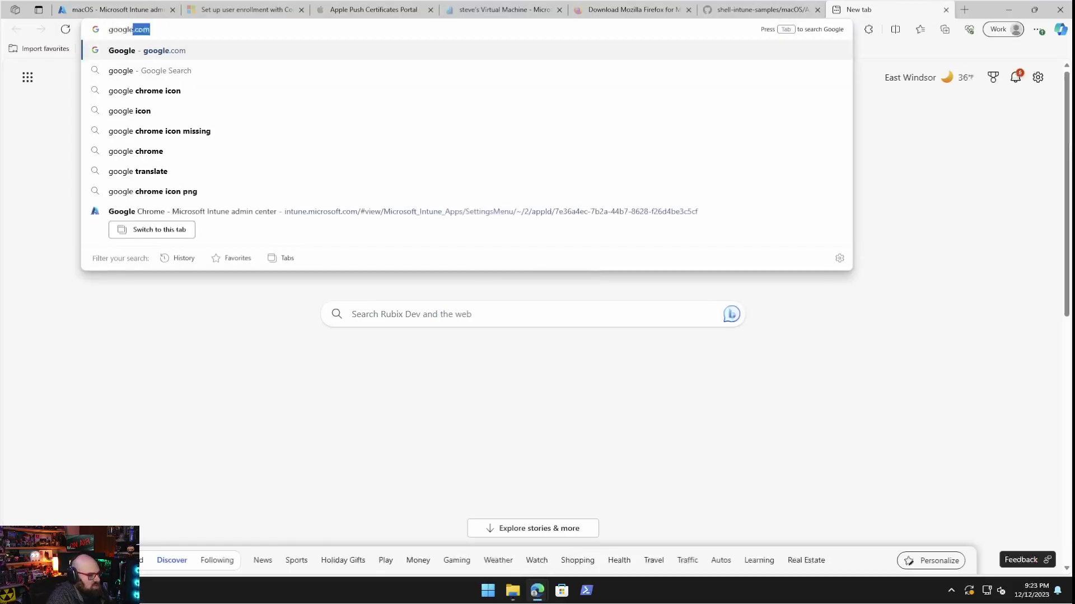
text( chrome mac )
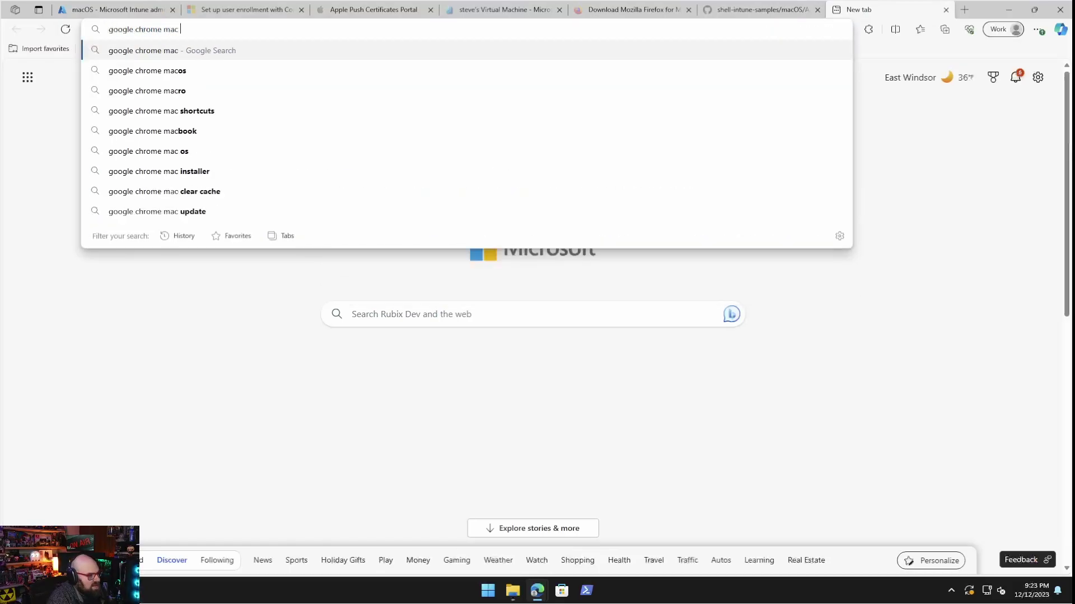
text(download)
key(Return)
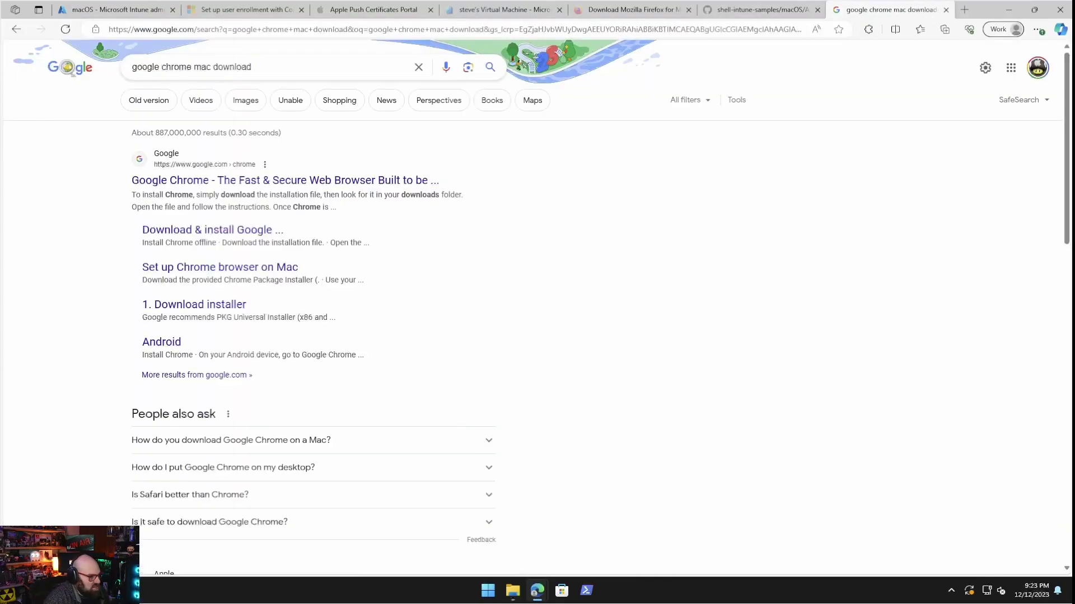
click(212, 230)
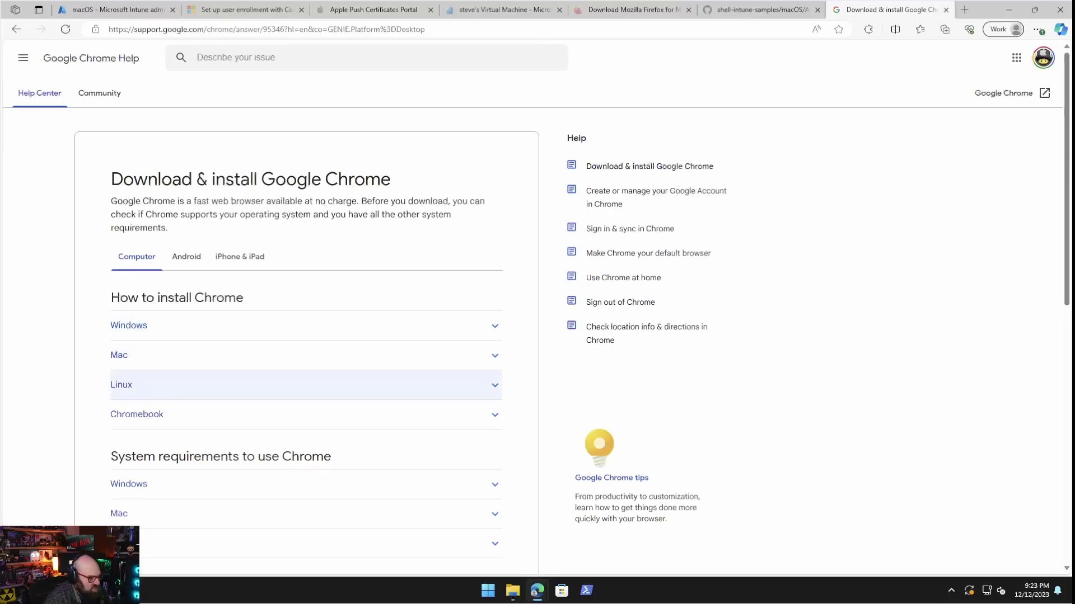
click(120, 354)
scroll(119, 283, down, 3)
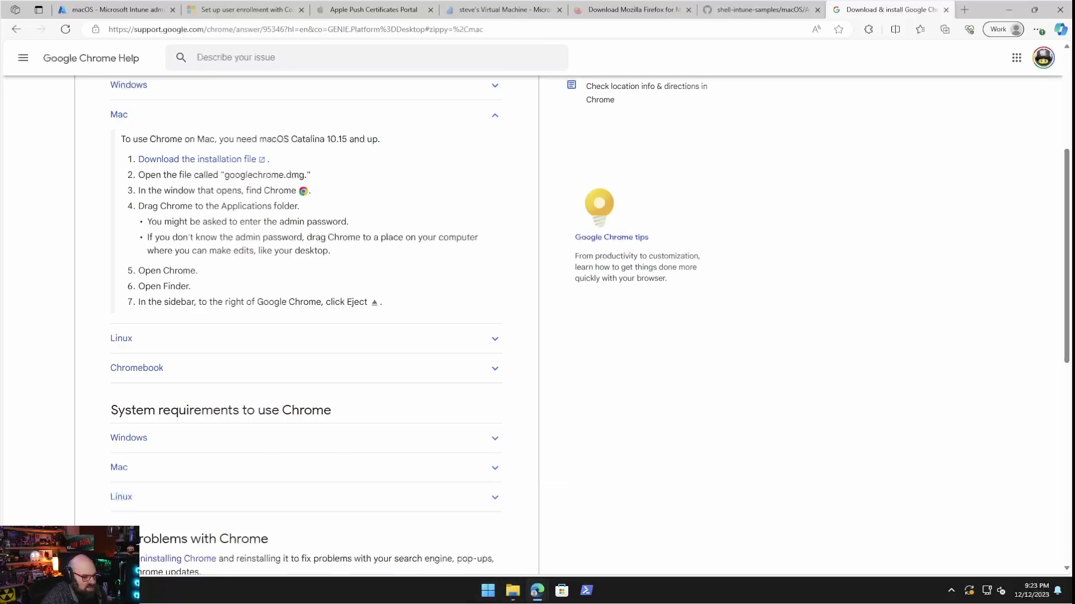
mouse_move(537, 591)
click(597, 531)
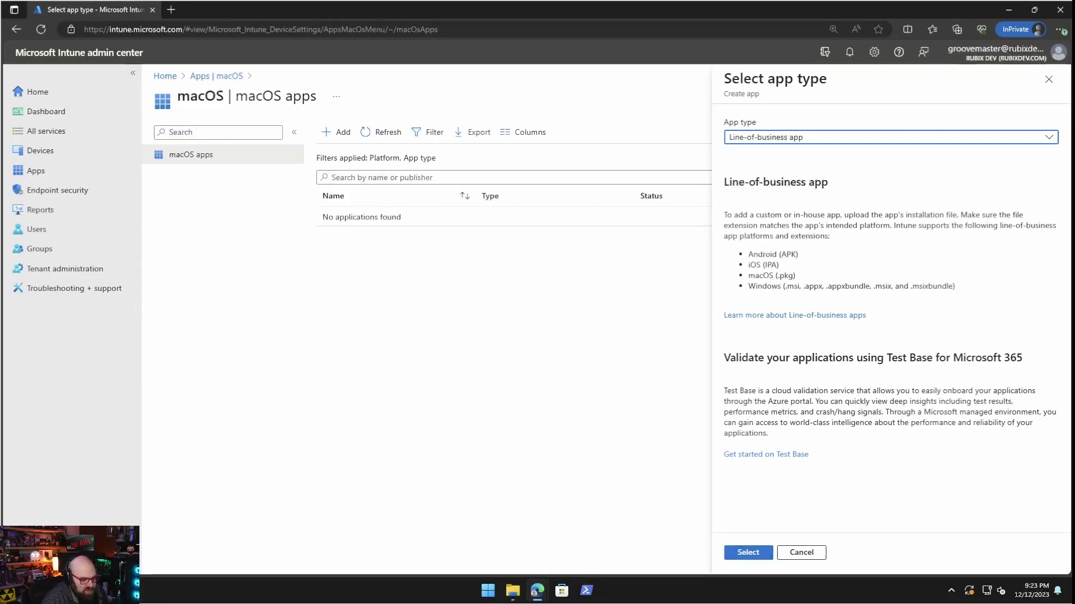
Step: Confirm Line-of-business app and load GoogleChrome.pkg from Desktop > Mac Stuff as the package
click(765, 551)
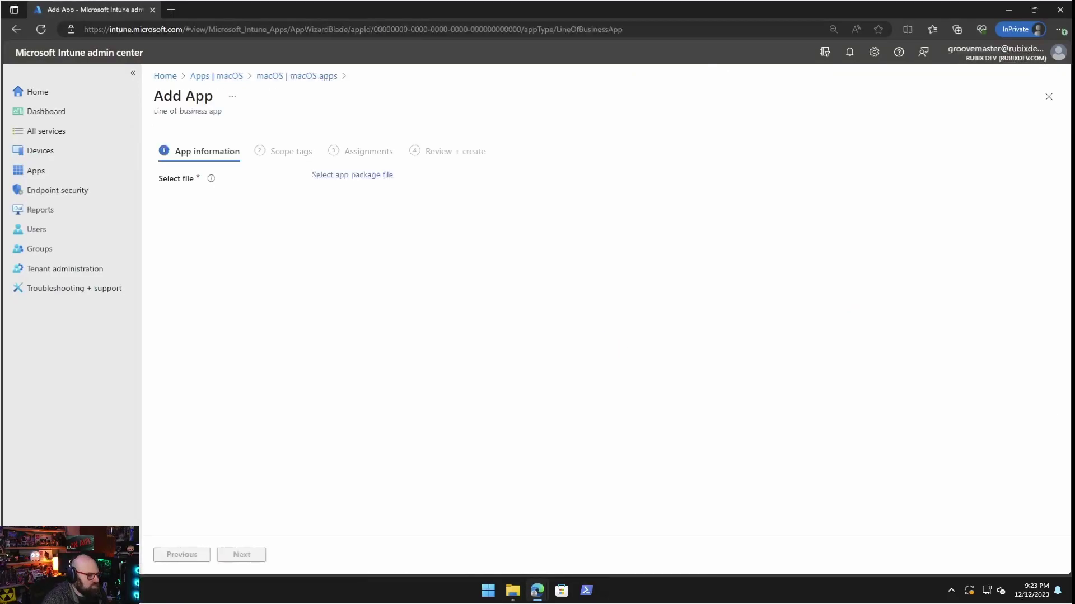
click(352, 175)
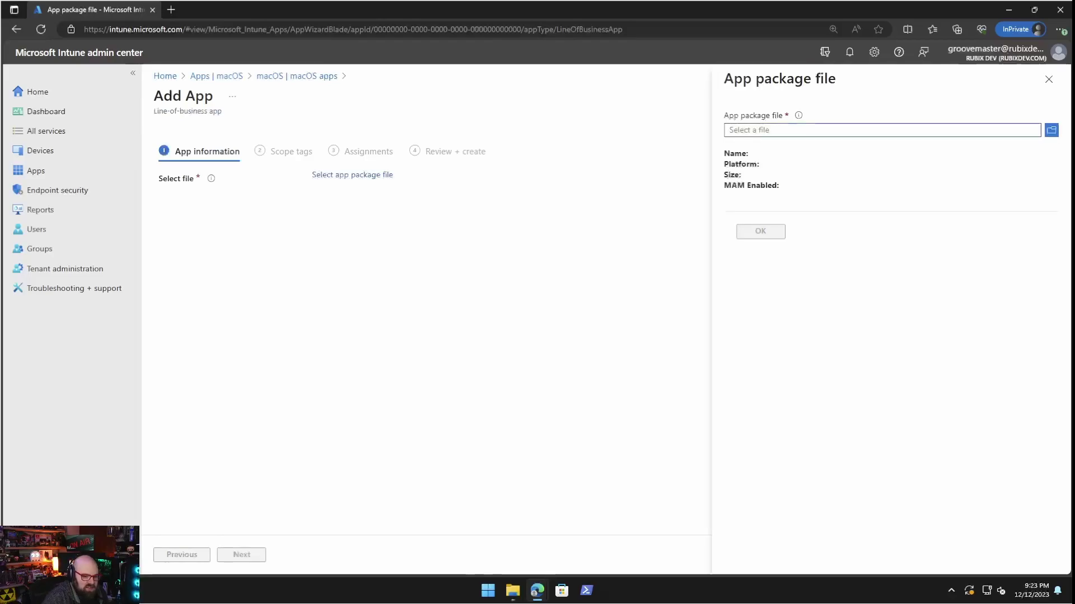
click(881, 129)
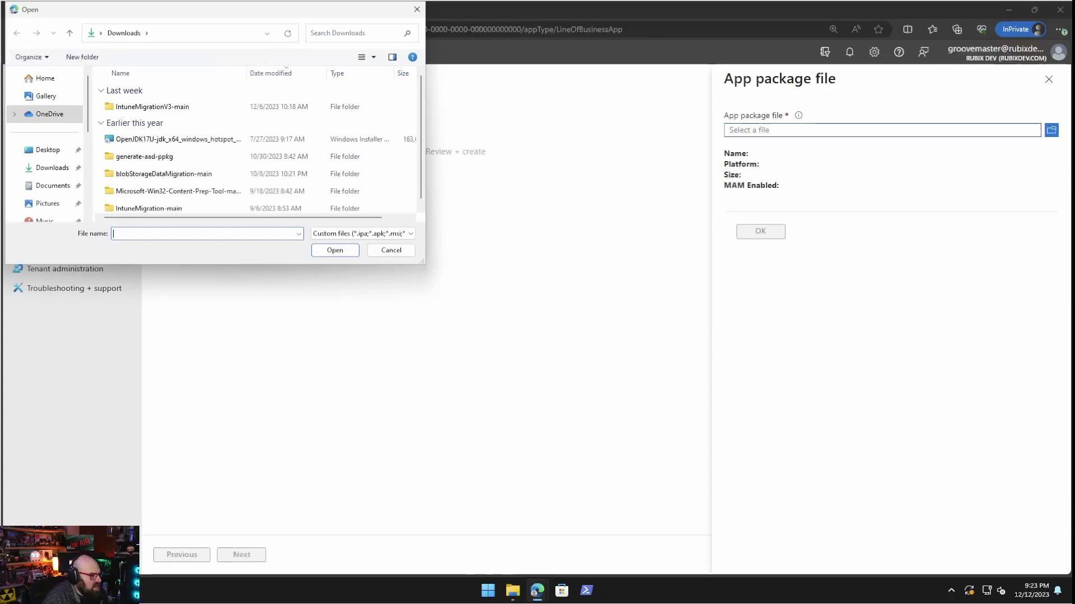
click(47, 150)
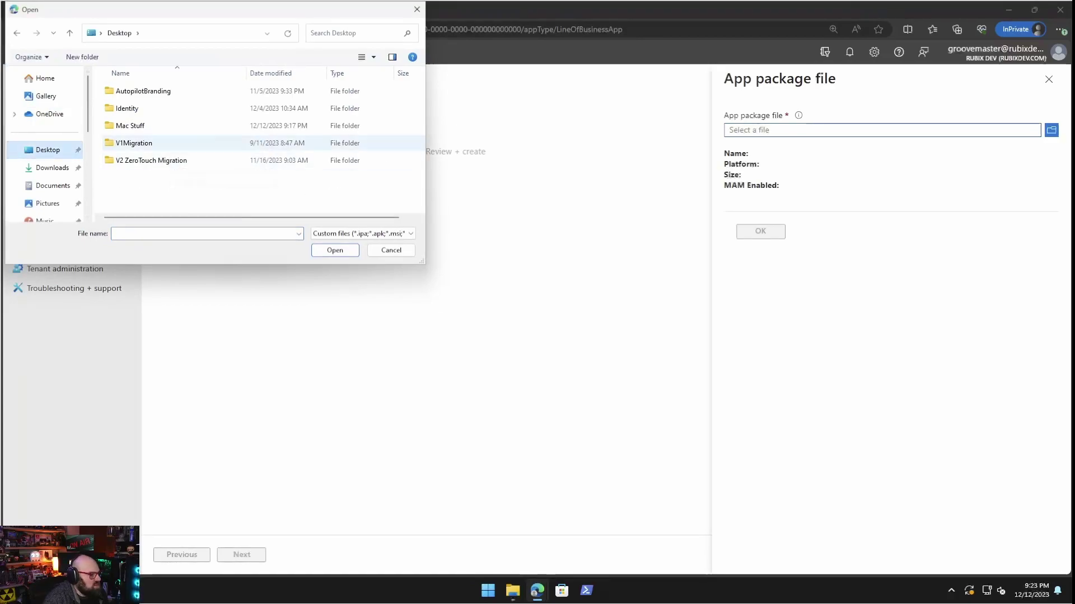
double_click(130, 126)
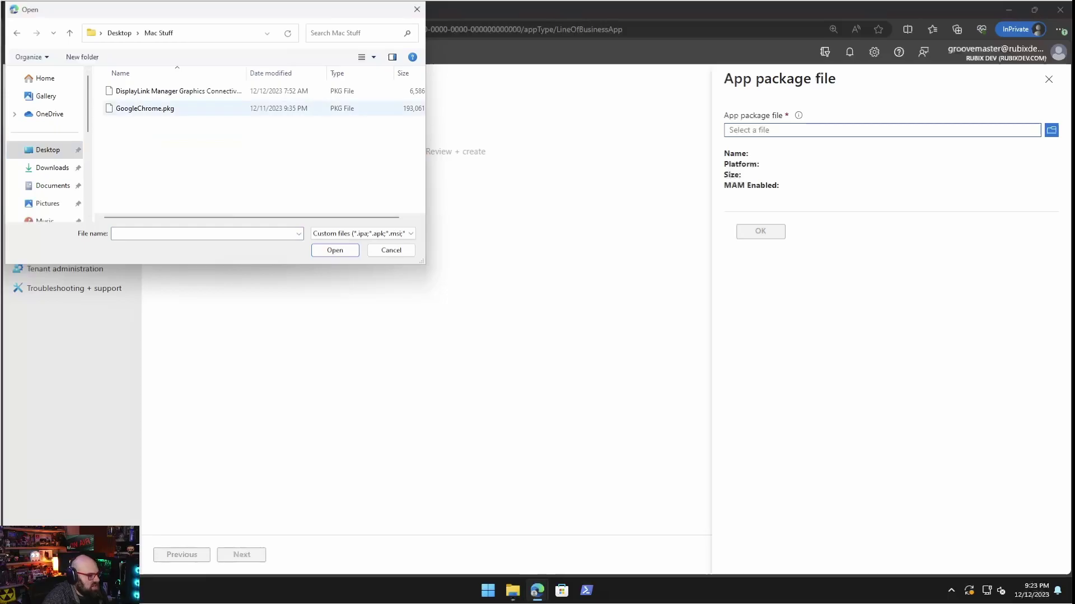
click(144, 108)
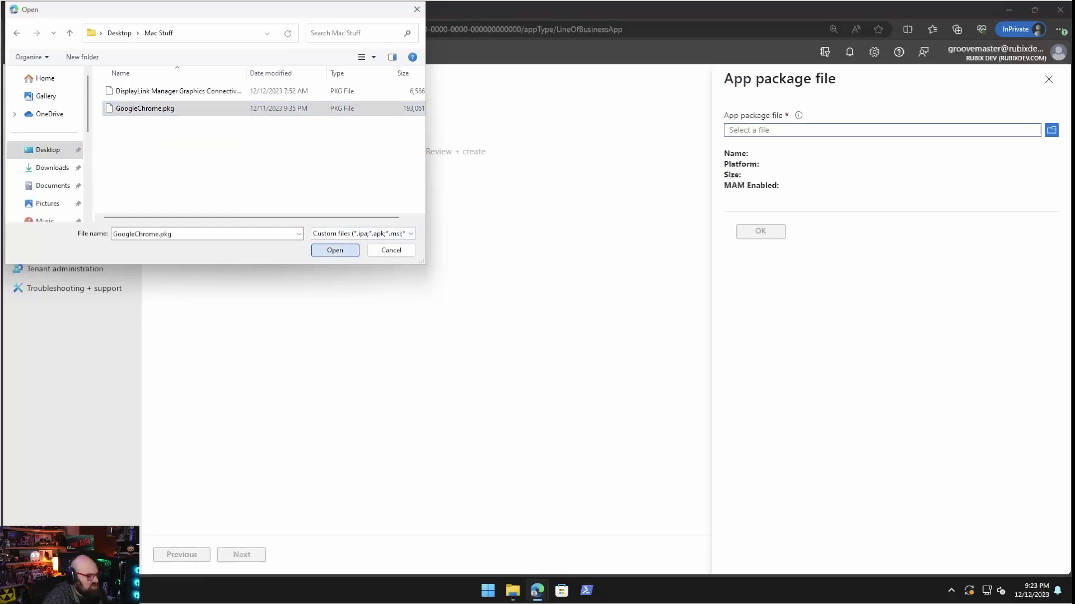
key(Return)
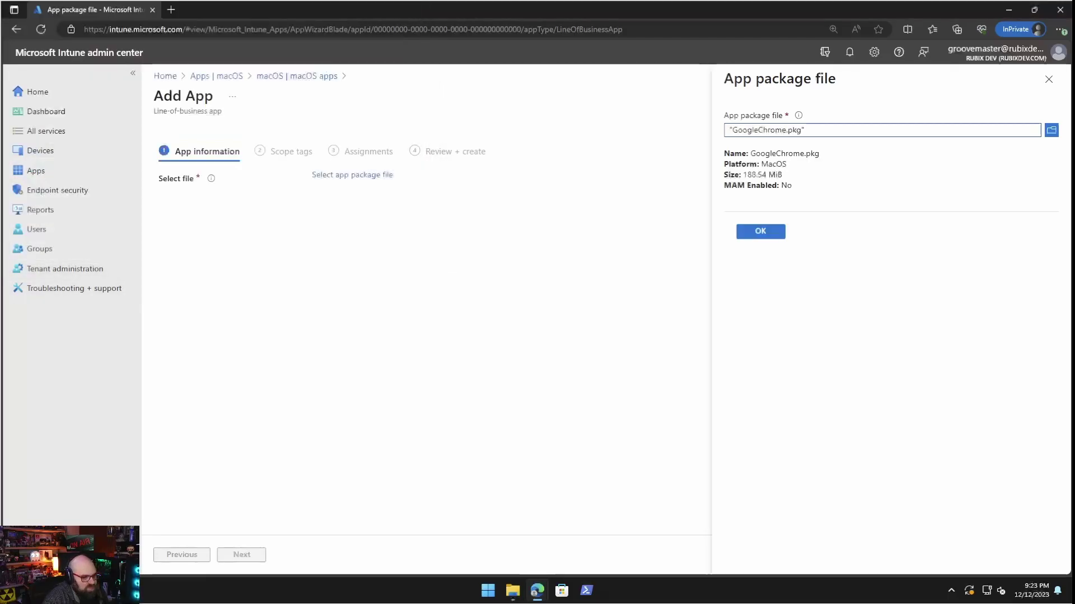
click(760, 231)
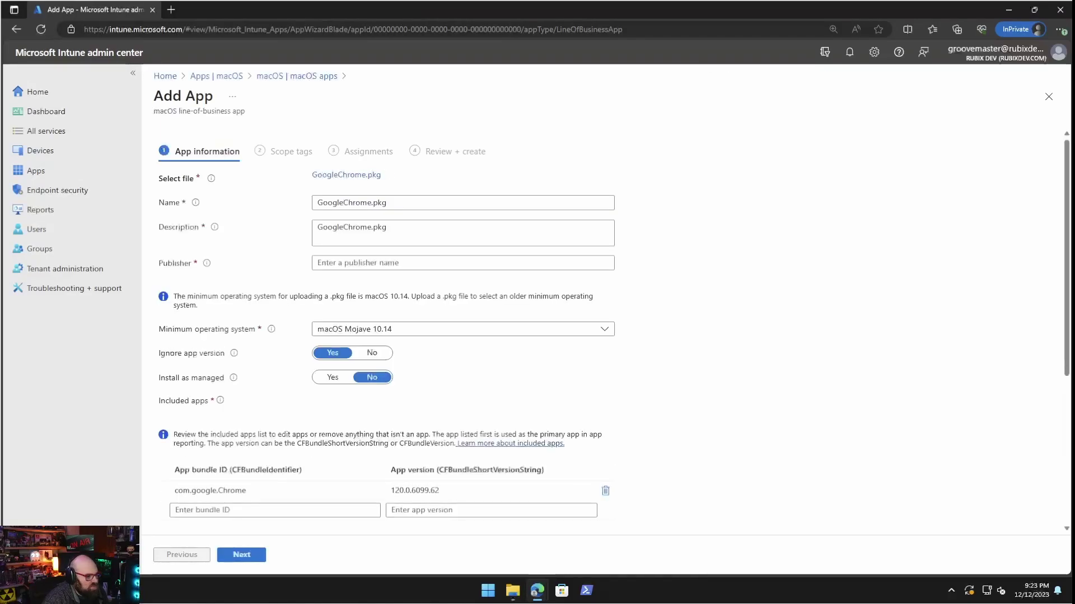
scroll(613, 336, down, 3)
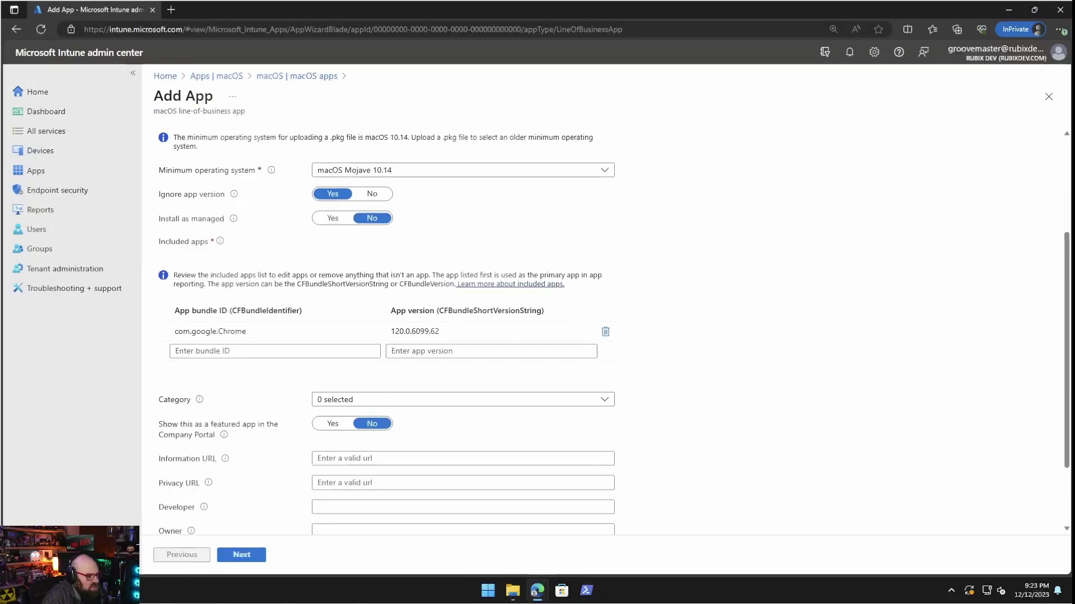
scroll(613, 336, up, 2)
scroll(578, 346, up, 1)
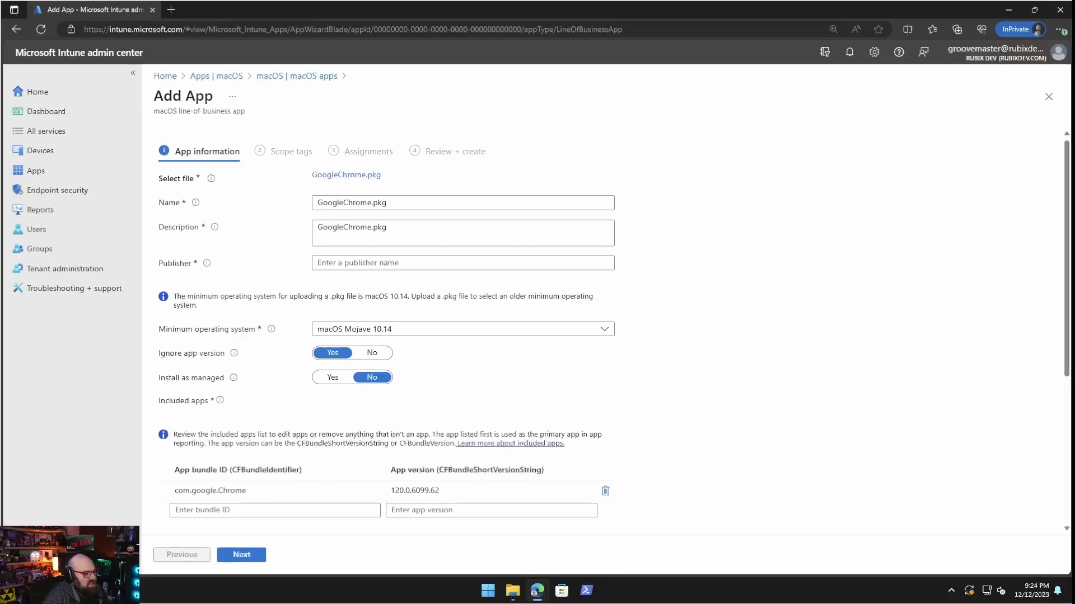
scroll(614, 330, down, 4)
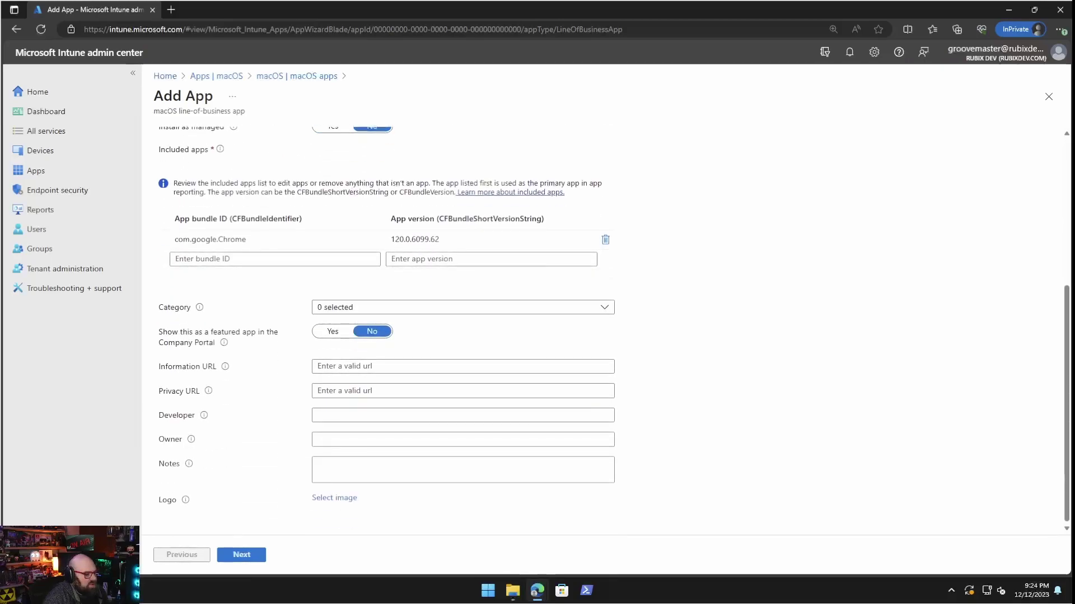
Step: Name the app 'Google Chrome', describe it as 'Web browser by Google', with publisher 'Google'
scroll(602, 325, up, 4)
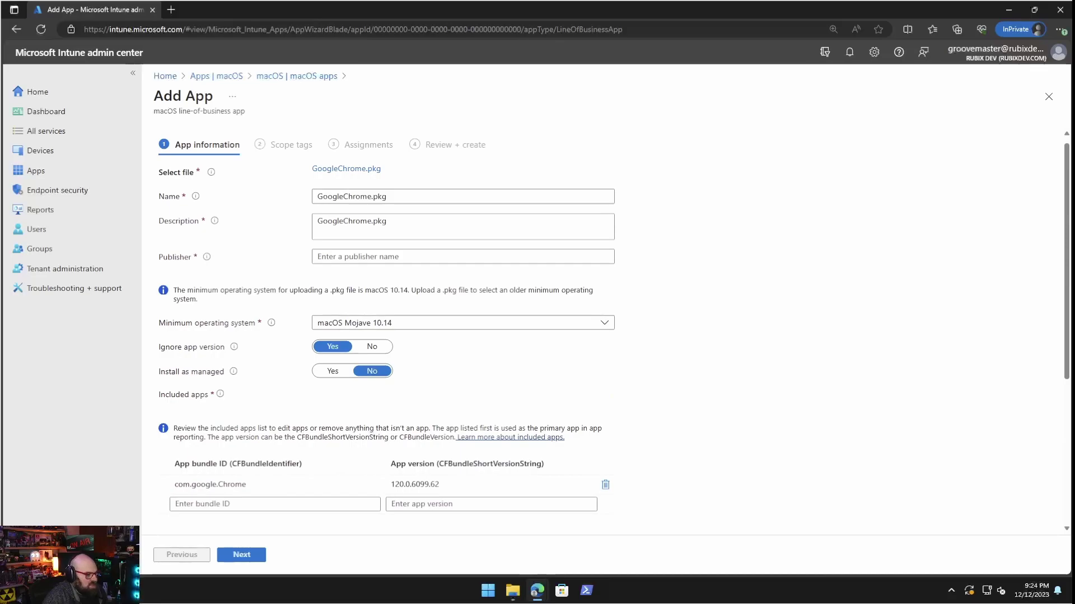
click(387, 196)
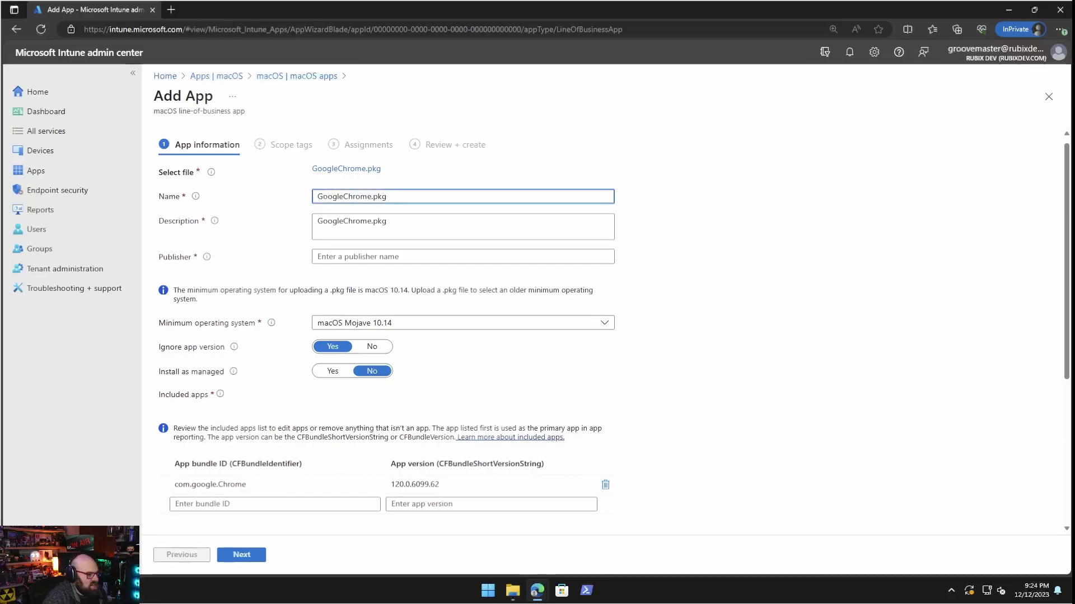
key(ctrl+a)
text(Goo)
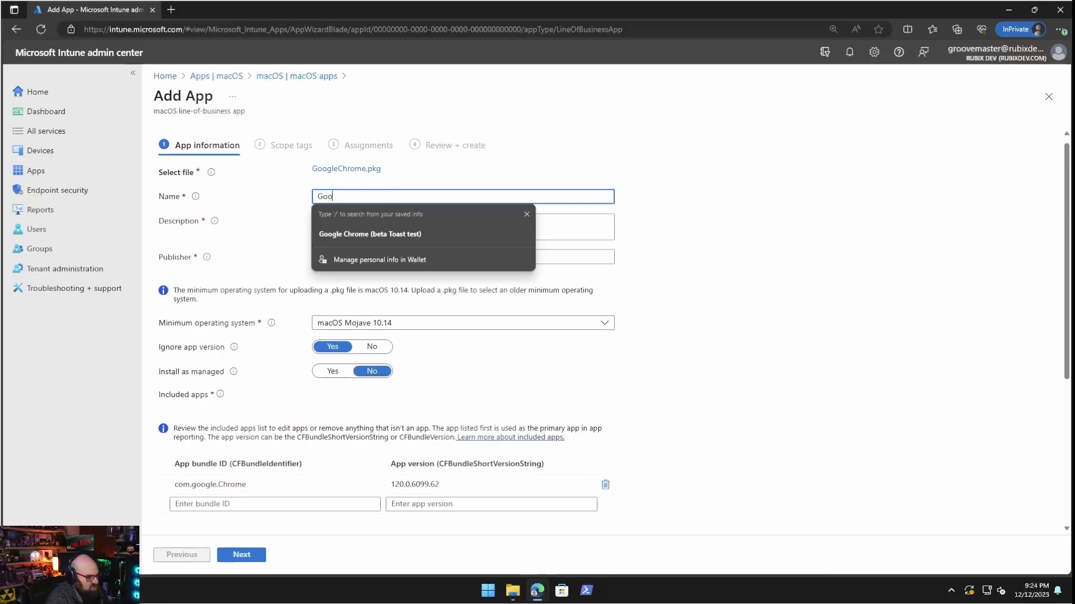
text(gle Chrome)
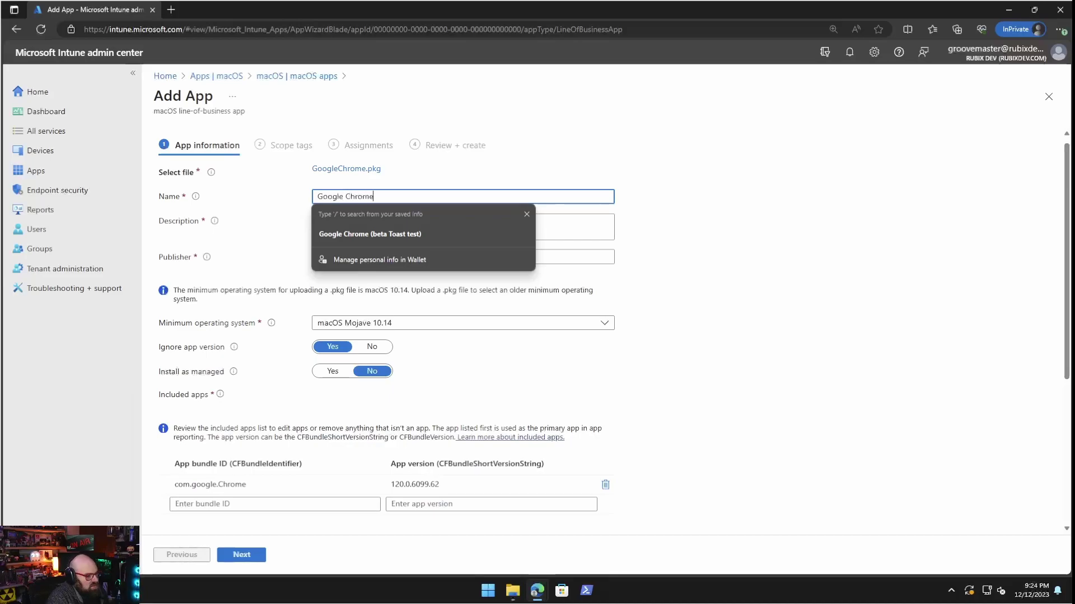
key(Tab)
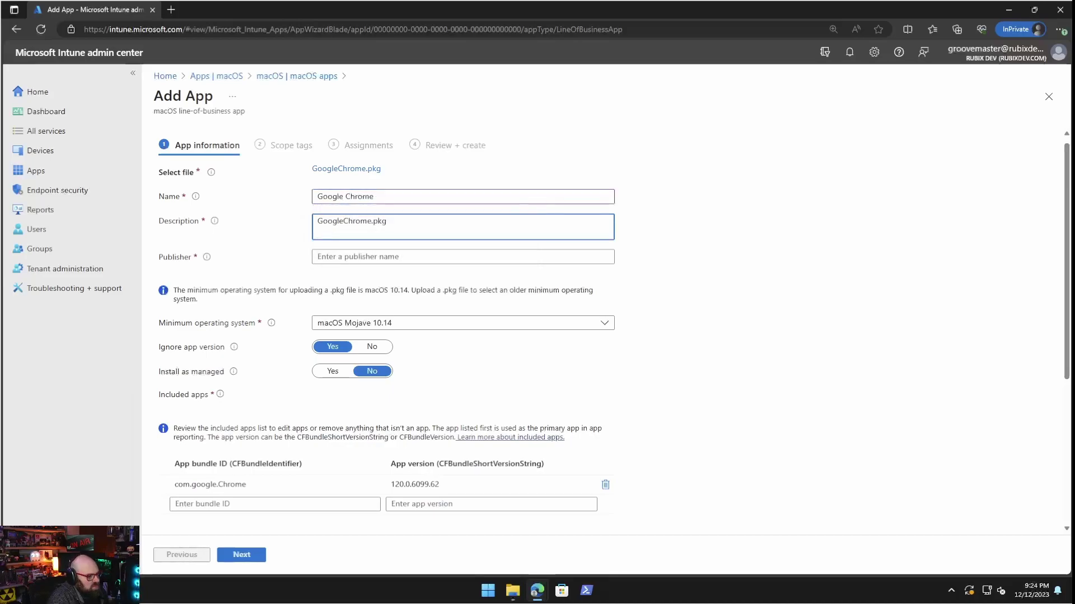
key(ctrl+a)
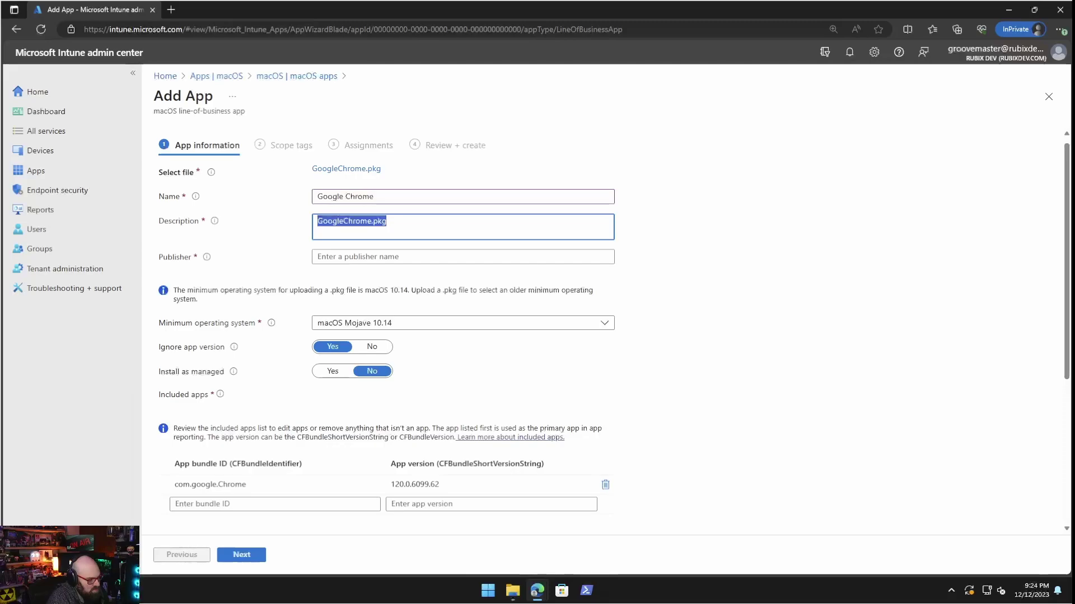
text(Web browse)
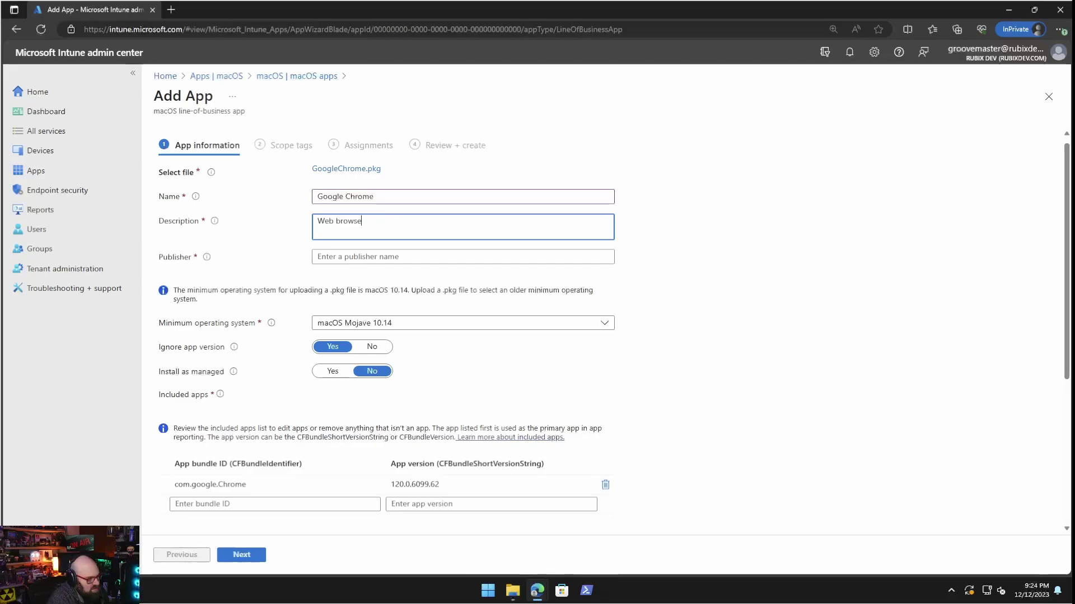
text(r by Googl)
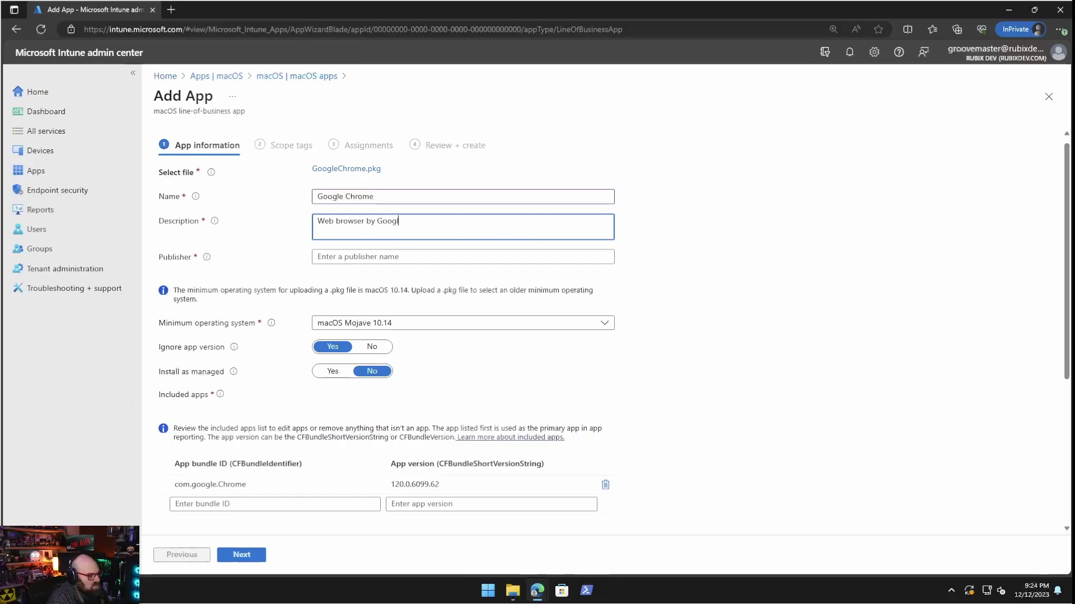
text(e)
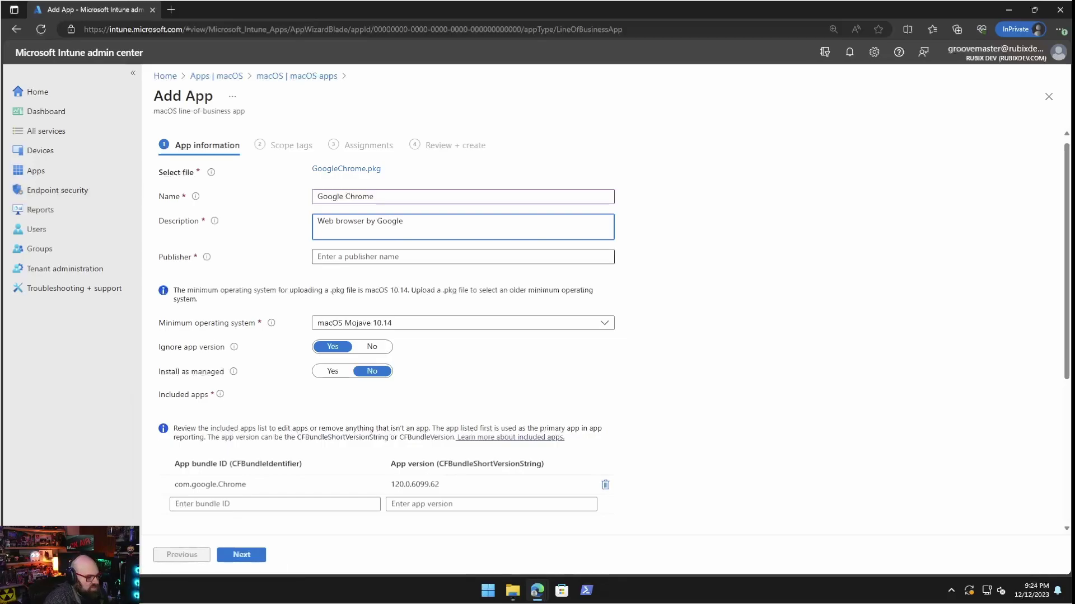
click(463, 257)
text(Goog)
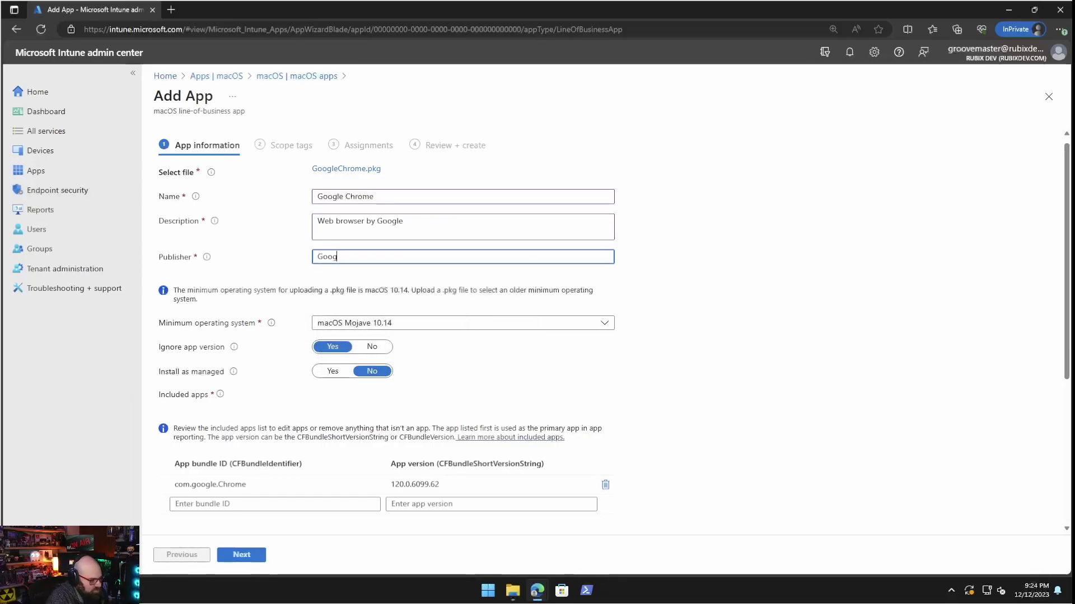
text(le)
key(Tab)
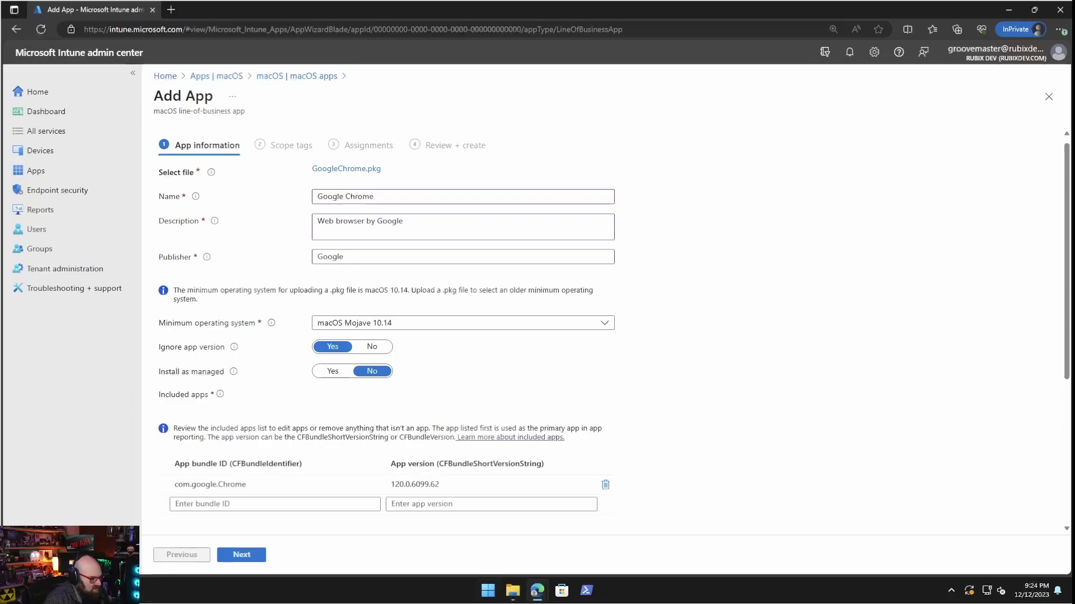
key(Tab)
key(Return)
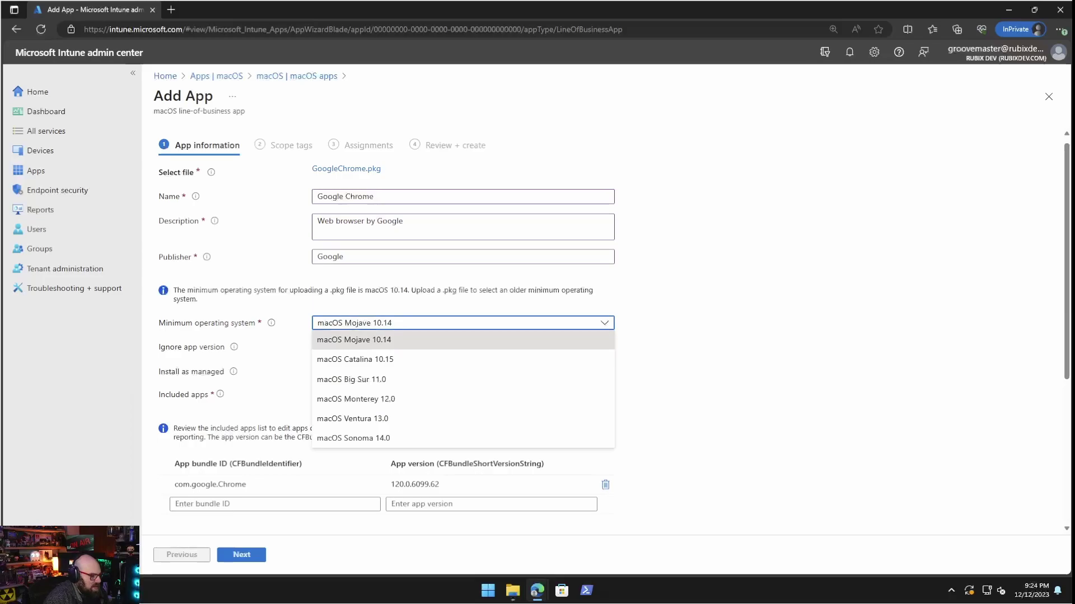
Step: Set macOS Monterey 12.0 as the minimum operating system and read the nearby field tooltips
key(Down)
key(Down)
key(Up)
key(Up)
key(Down)
key(Down)
key(Down)
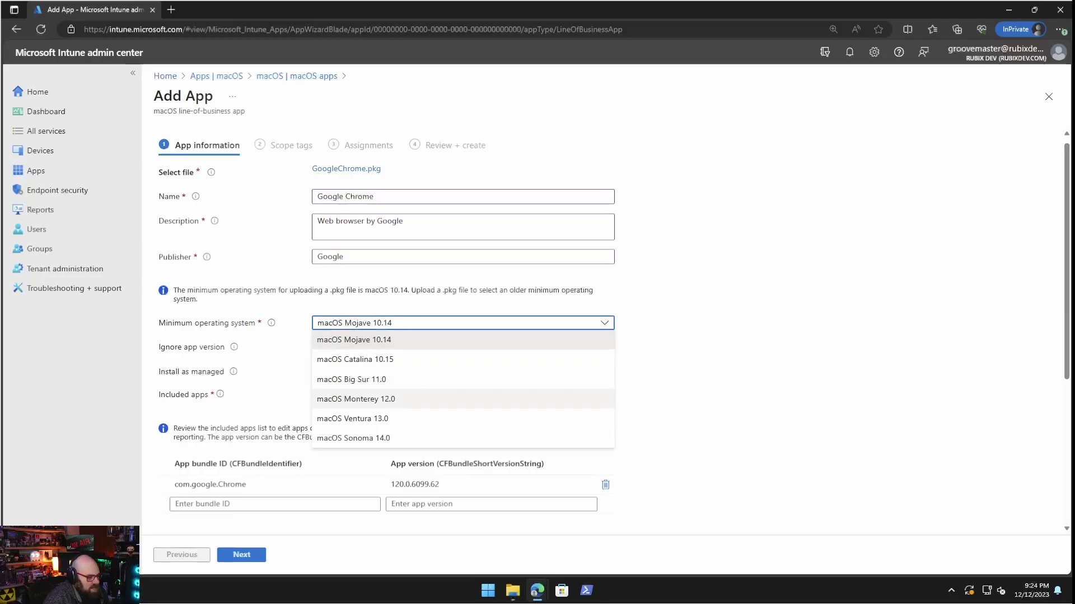
key(Return)
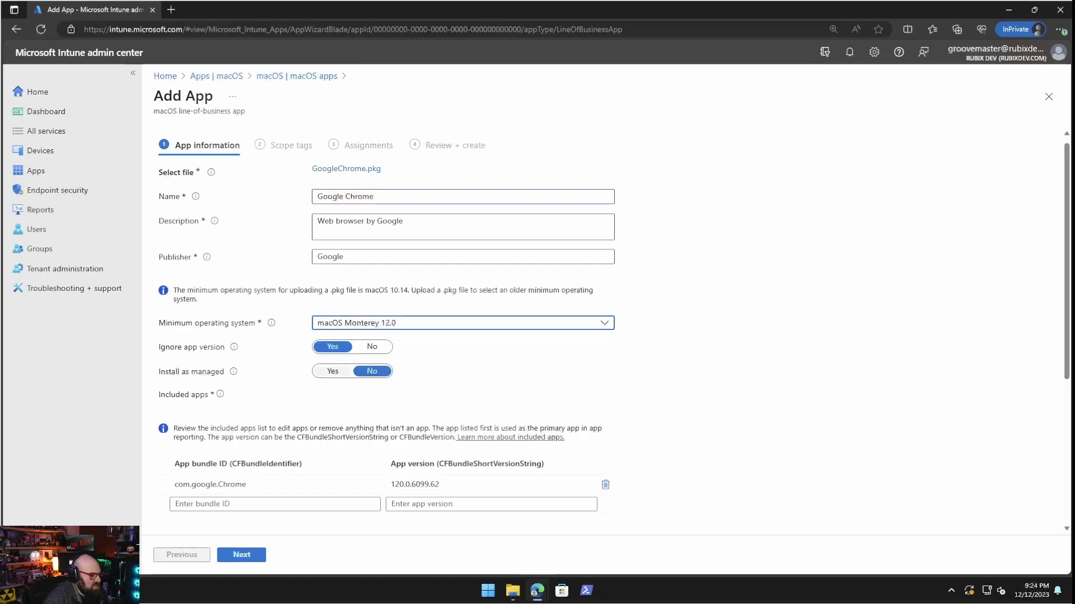
mouse_move(234, 372)
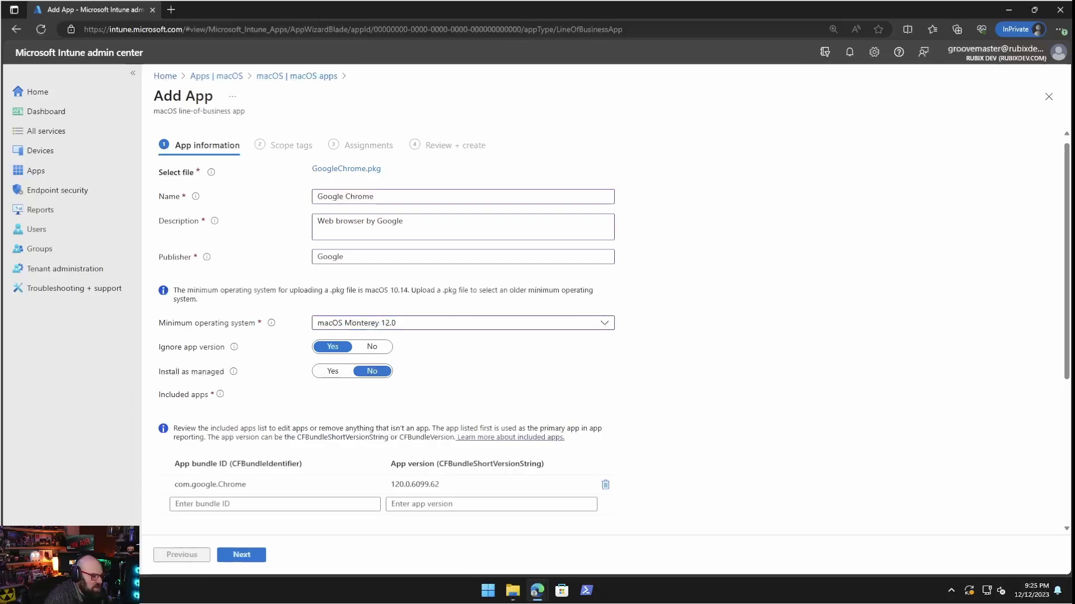
mouse_move(220, 394)
Step: Upload the Chrome icon image as the Google Chrome app's logo
scroll(386, 336, down, 3)
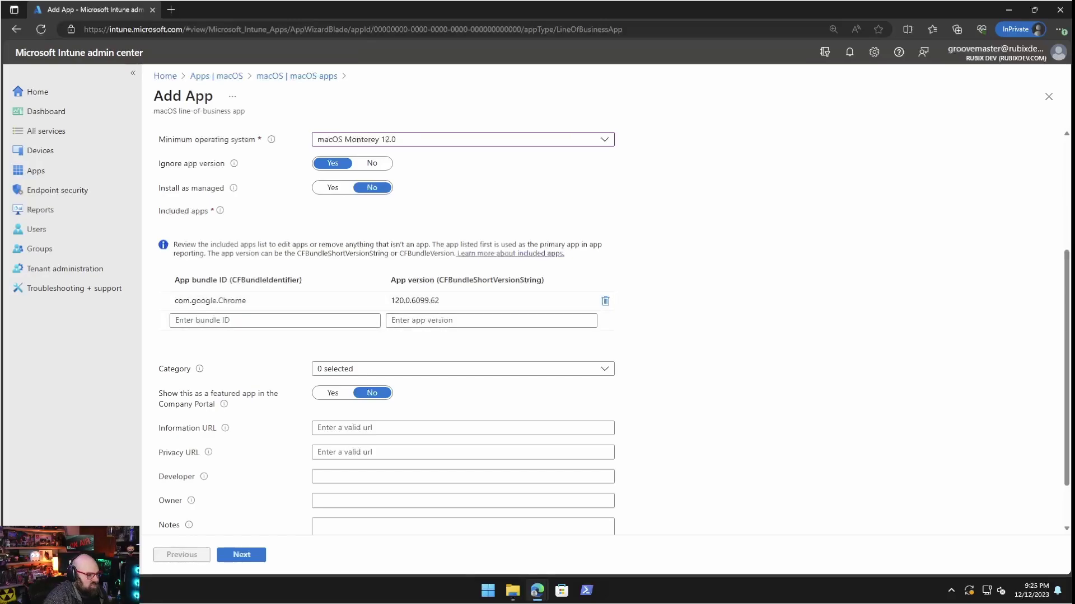
scroll(492, 320, down, 2)
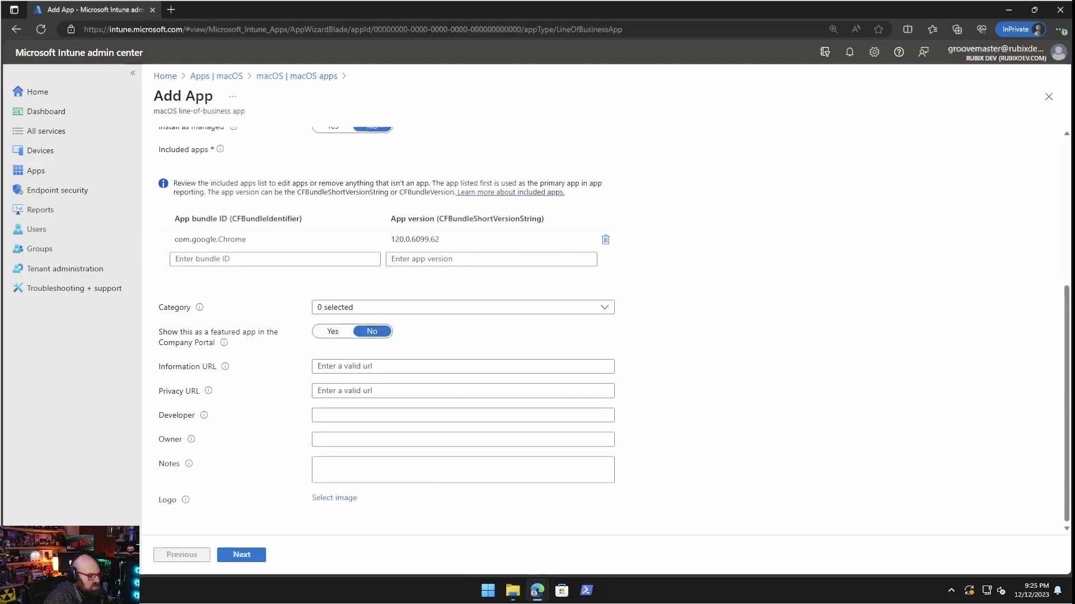
click(334, 498)
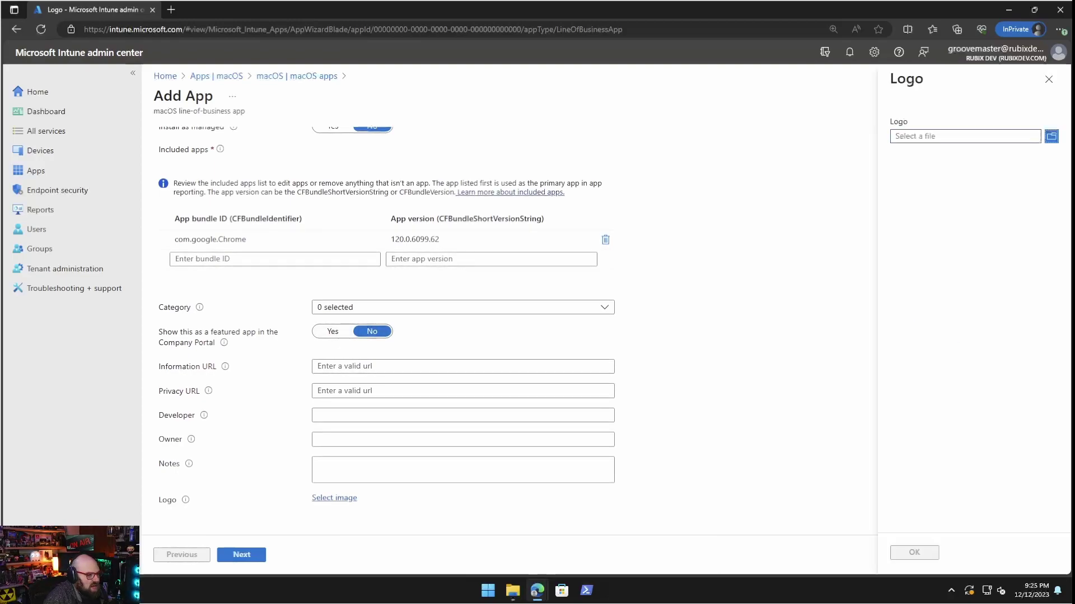
click(1051, 136)
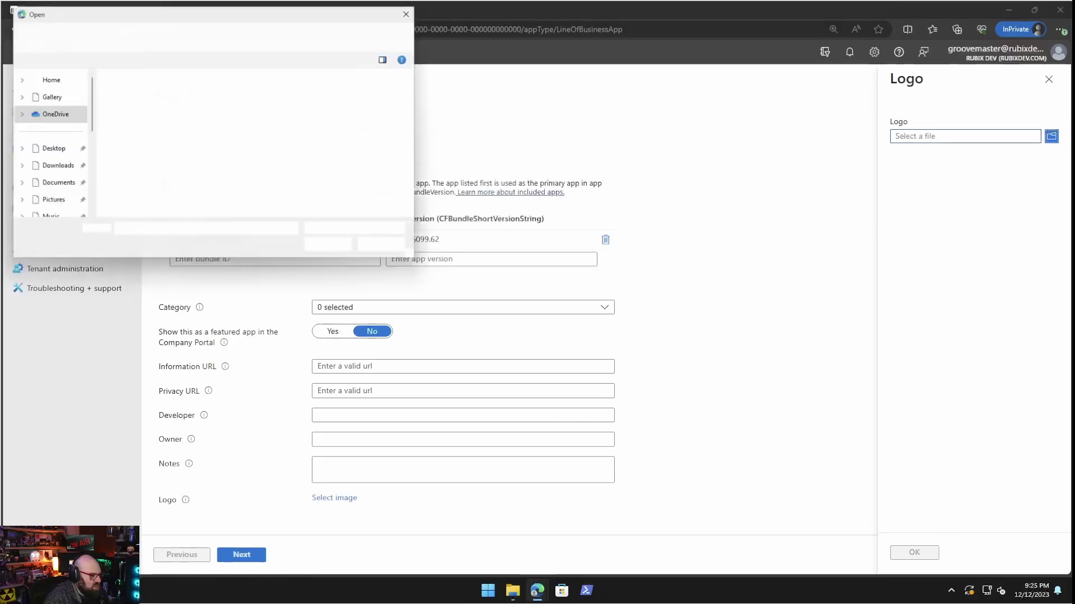
double_click(195, 101)
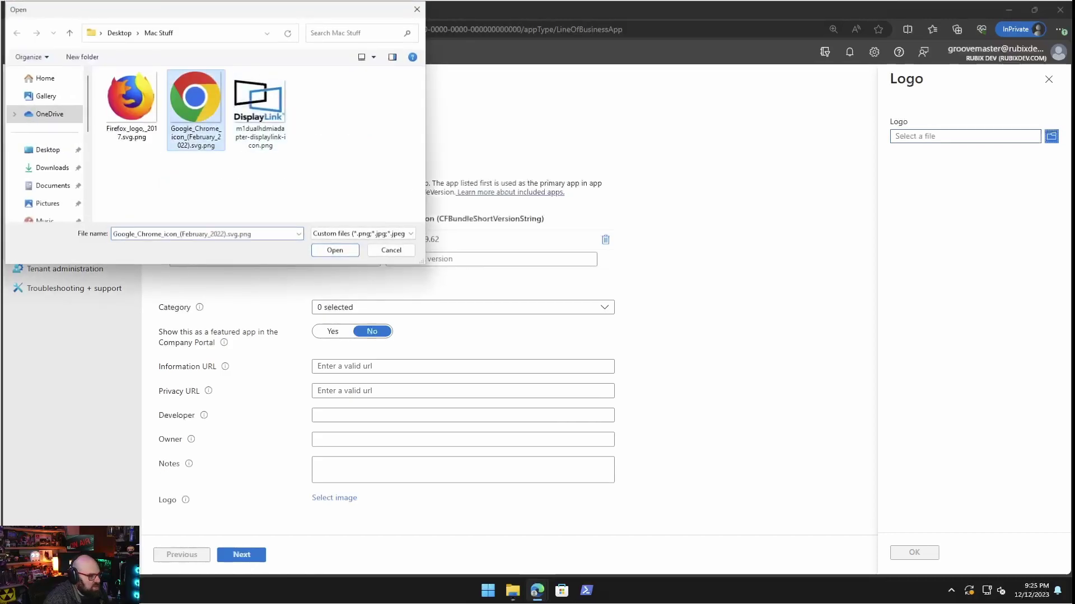
click(914, 553)
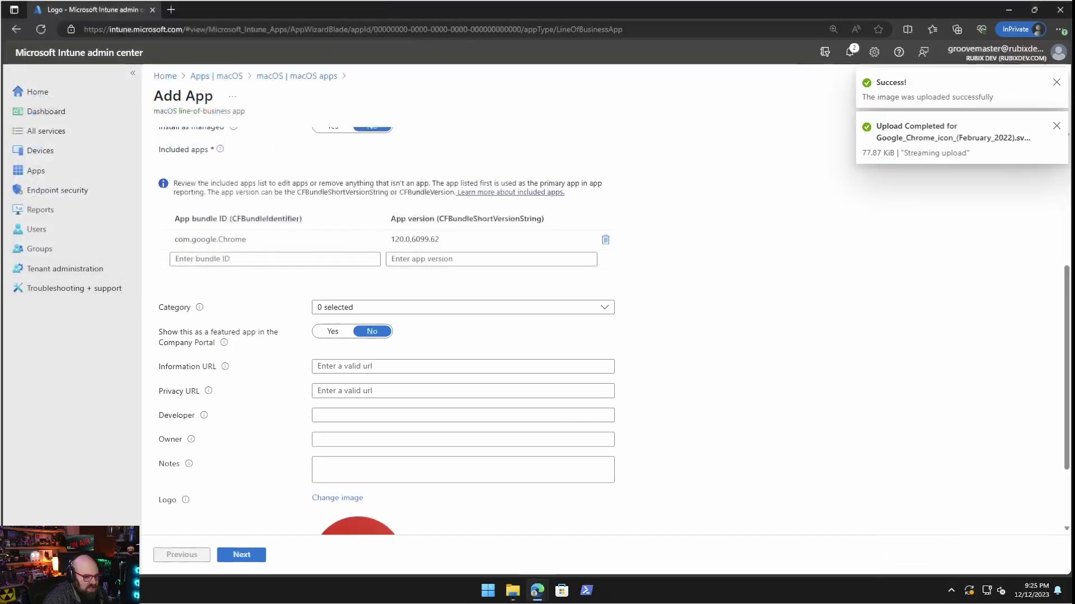
Step: Make Google Chrome available to all users on enrolled devices and create the app
click(247, 557)
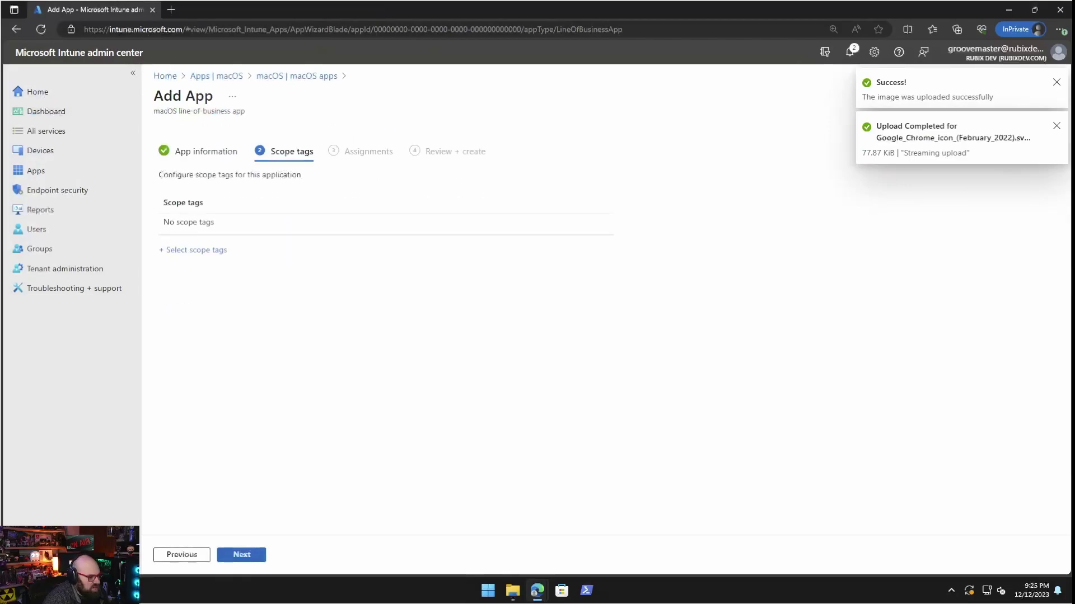
click(247, 556)
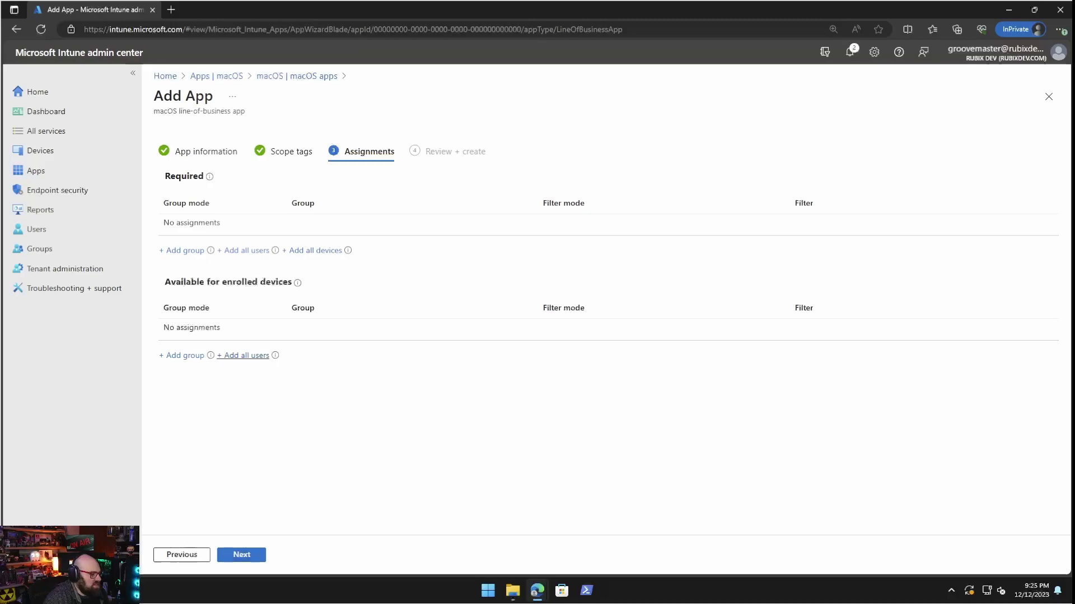
click(246, 356)
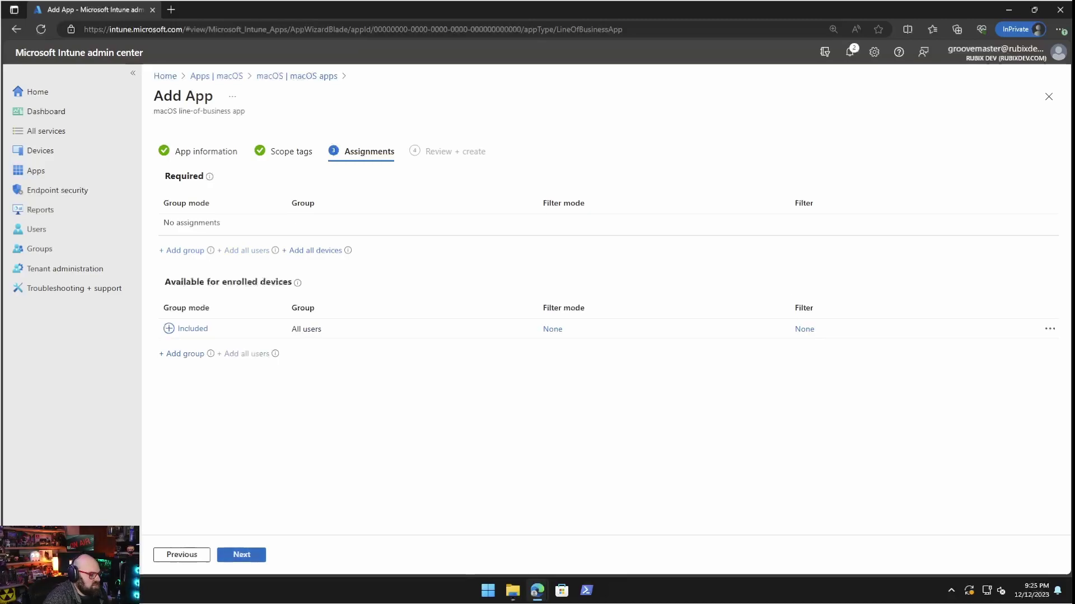
click(235, 554)
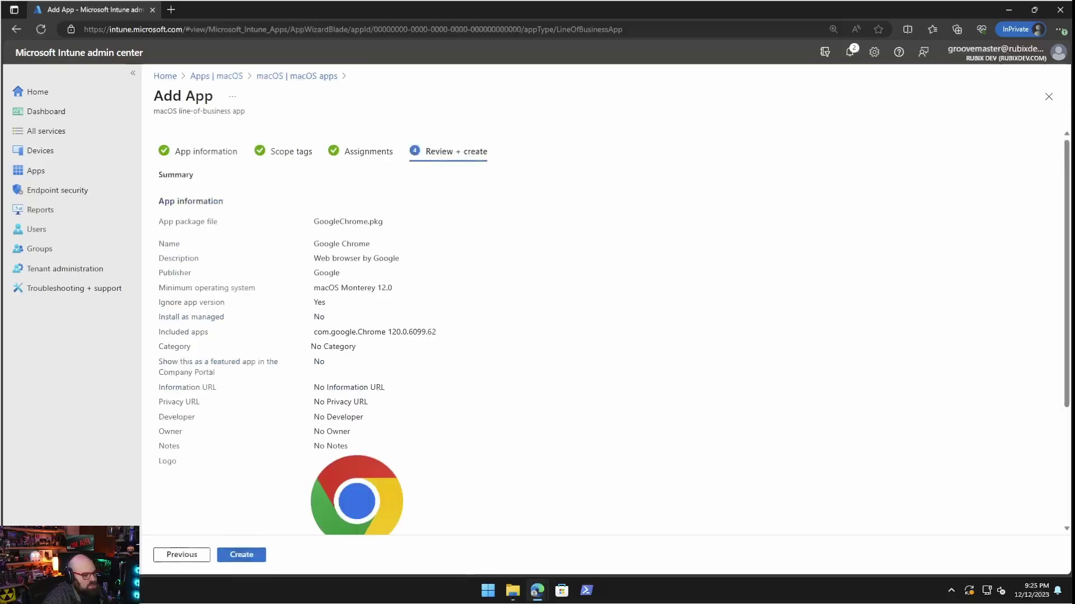
click(241, 555)
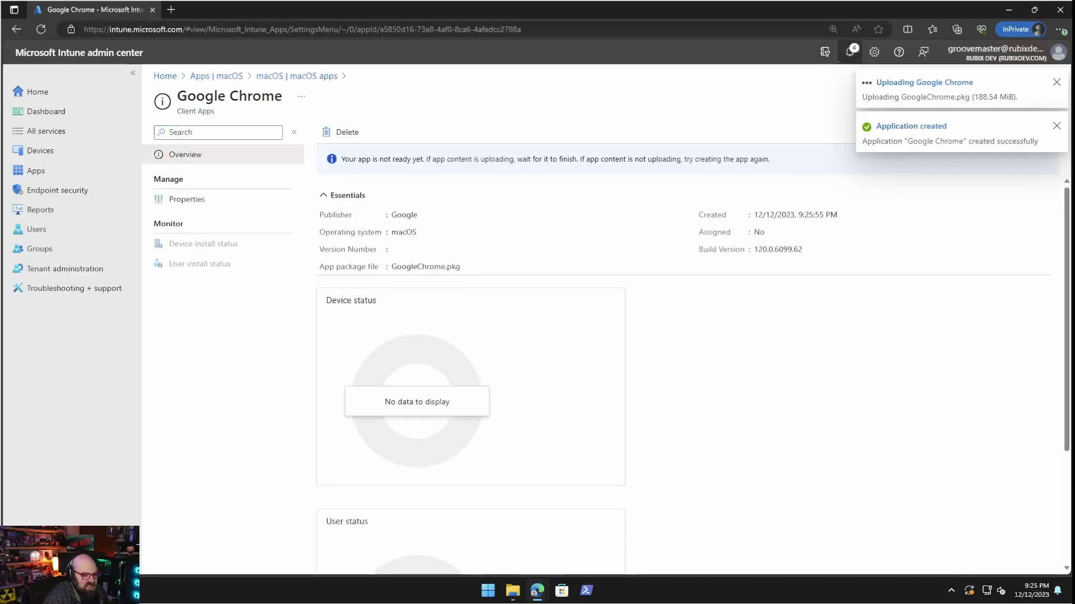
Step: Check the upload notification, return to the macOS apps list, and begin adding another app
click(850, 52)
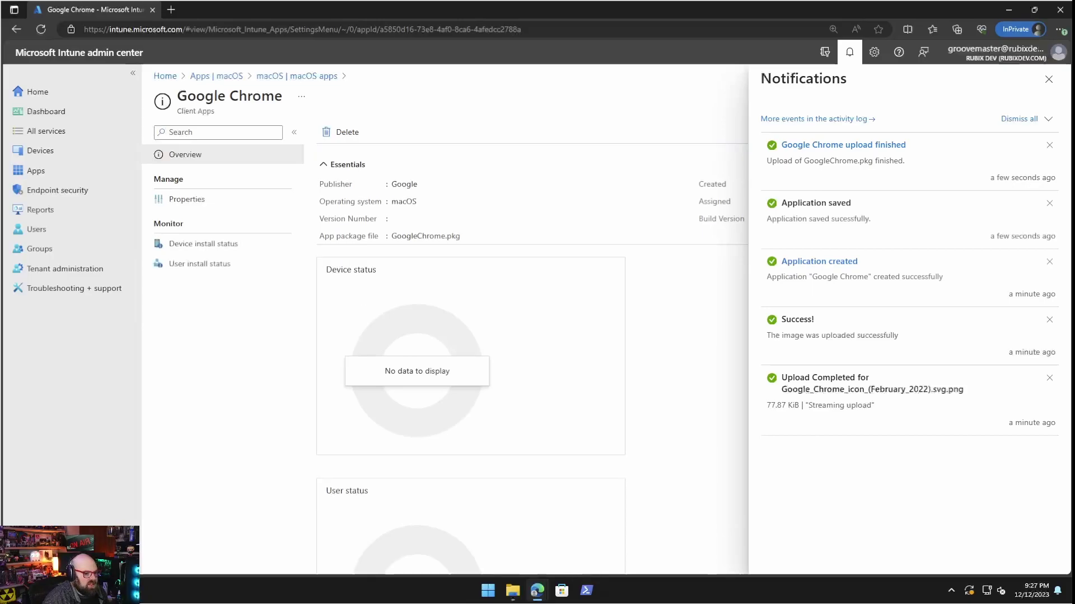
click(297, 76)
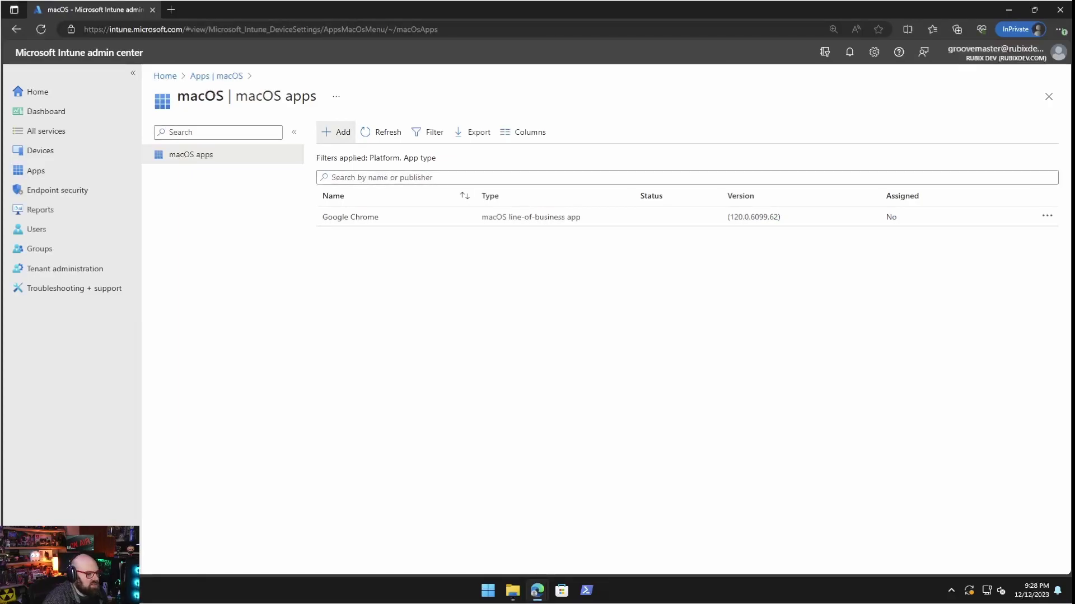
click(337, 132)
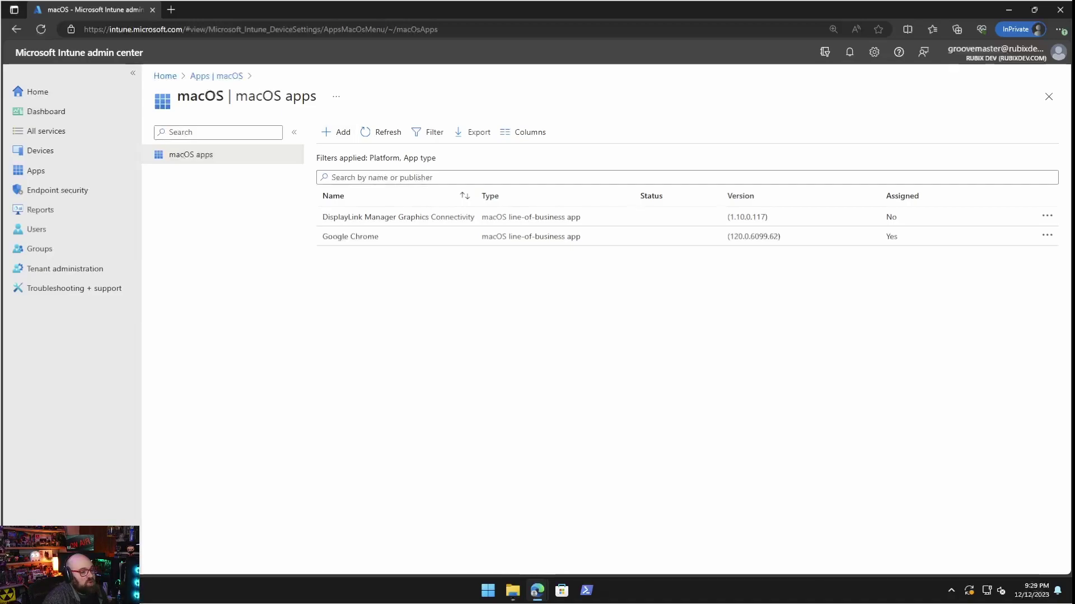
Step: Start adding a new app of type macOS app (DMG)
click(337, 132)
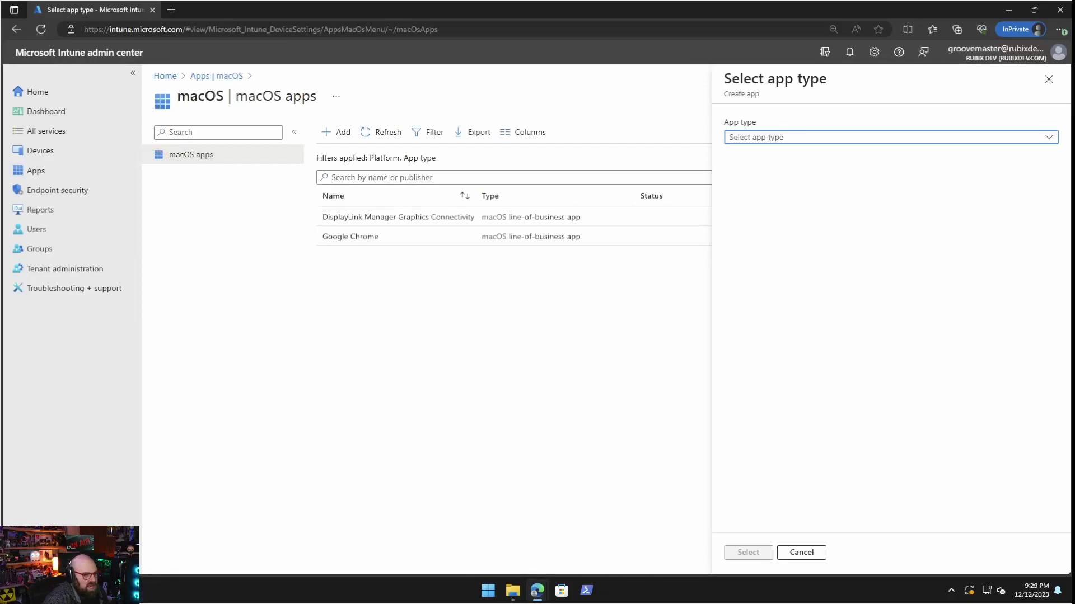
click(1049, 79)
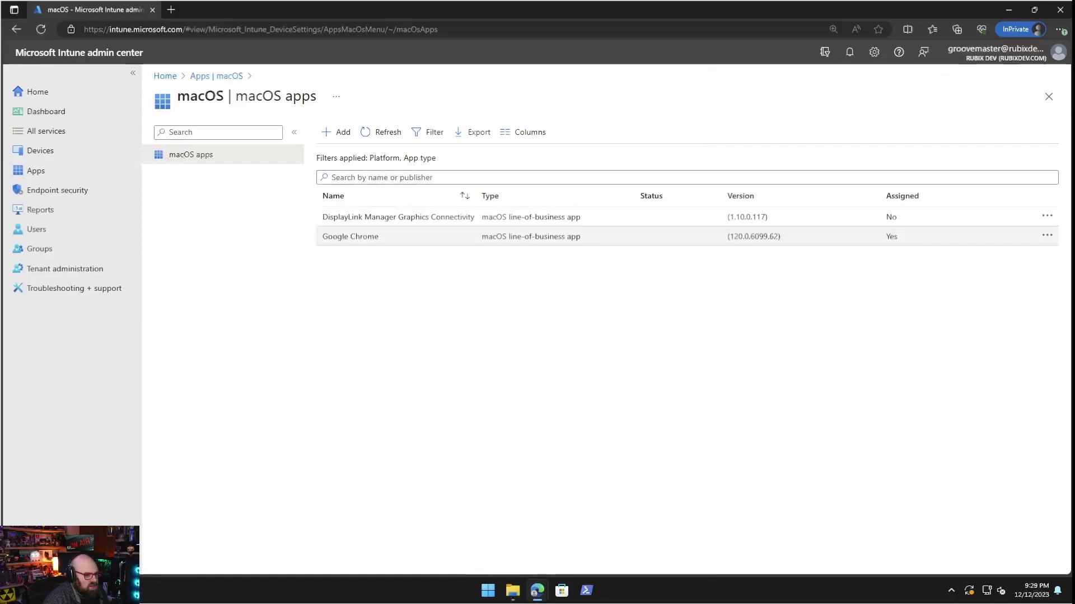
click(337, 132)
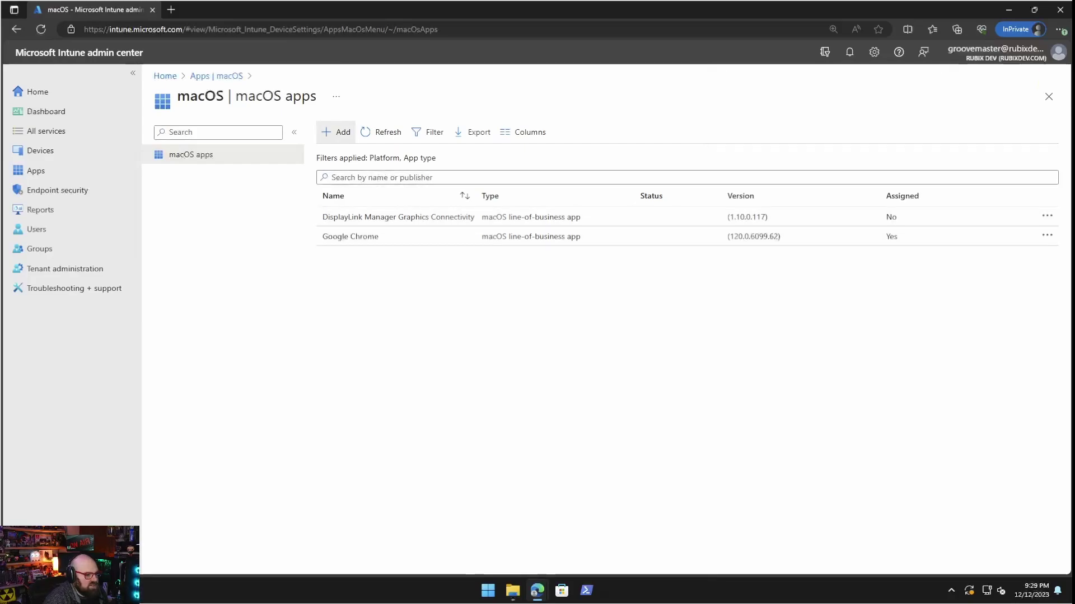
click(890, 138)
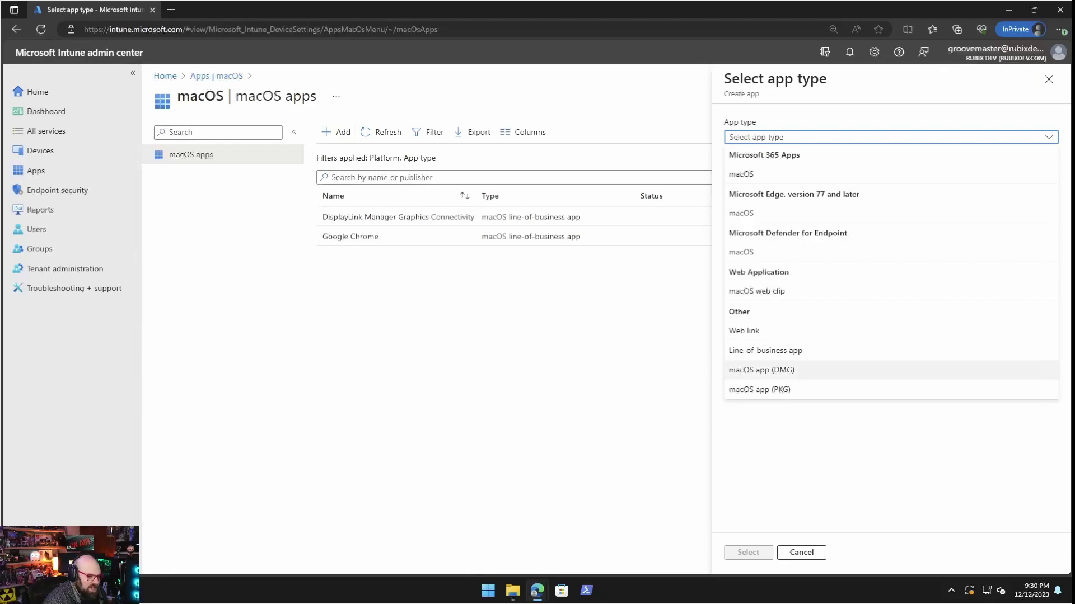
click(761, 370)
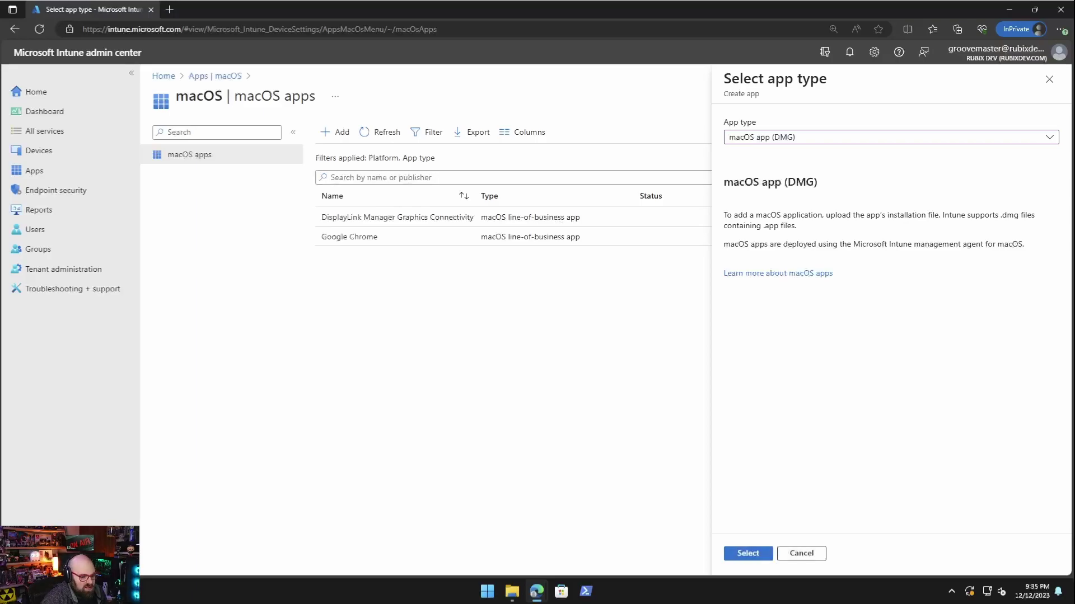
key(Return)
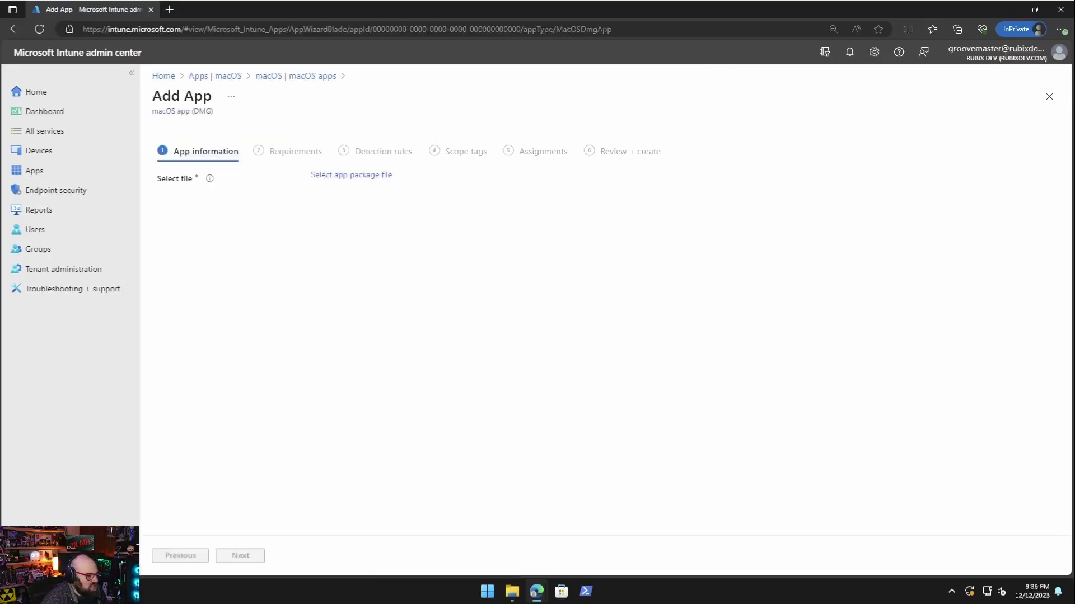
Step: Load Firefox 120.0.1.dmg as the app package file
click(351, 175)
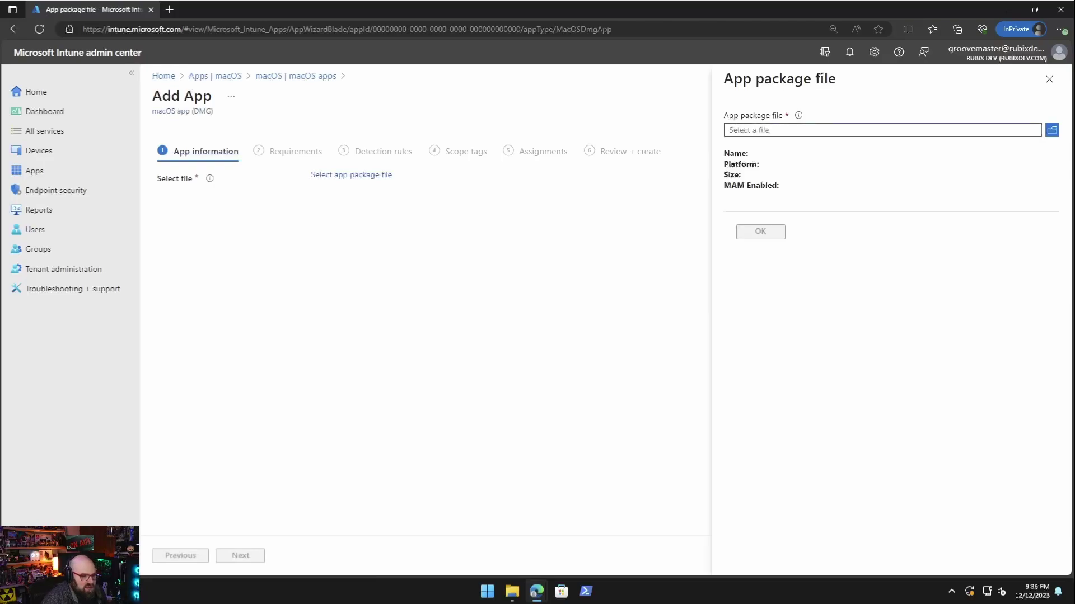
click(883, 130)
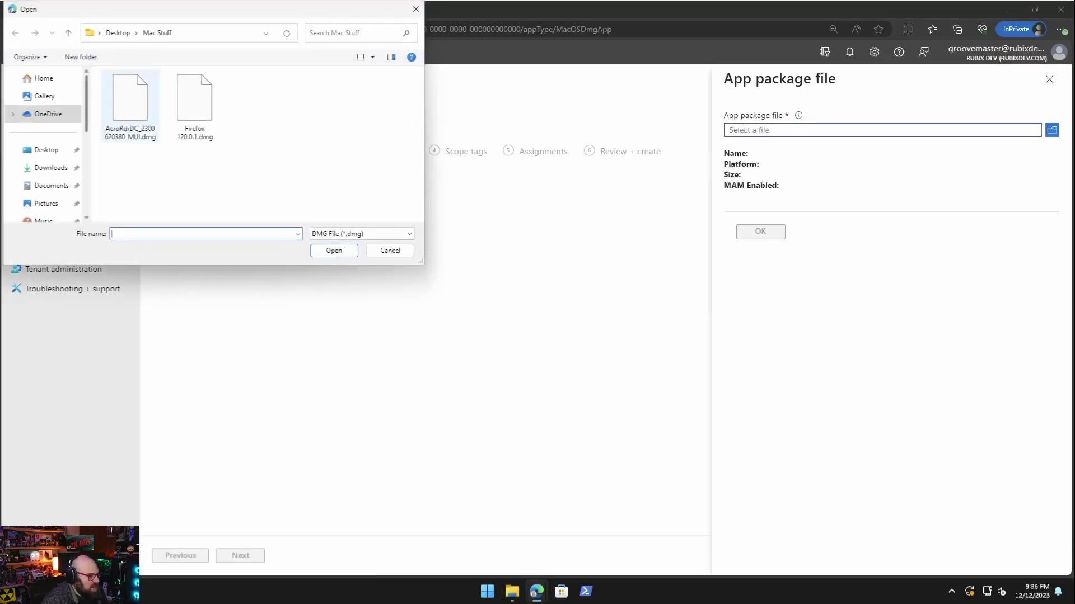
drag(194, 98, 224, 126)
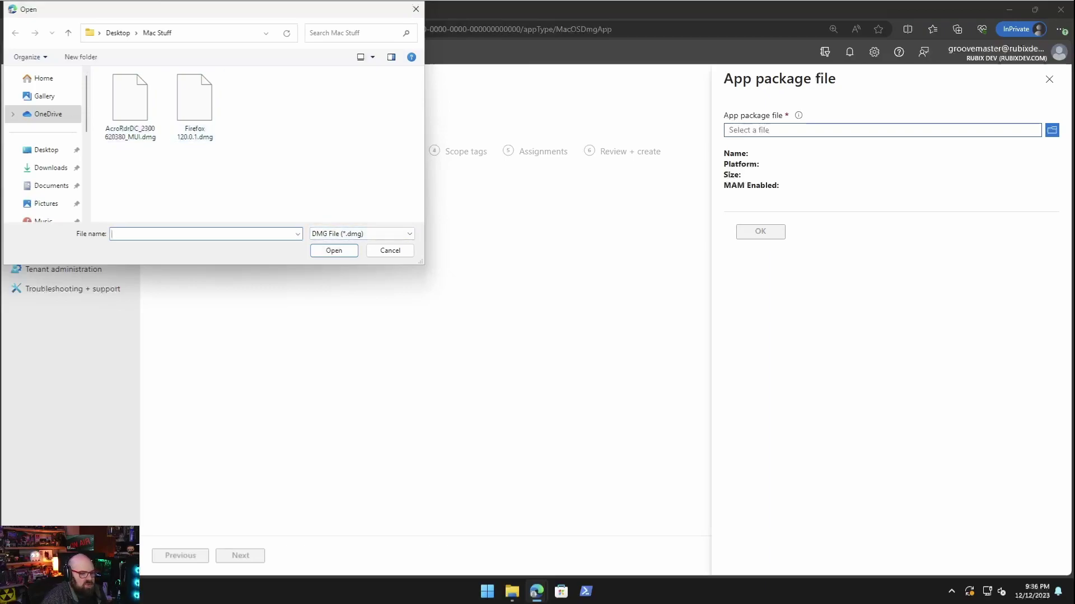
click(194, 101)
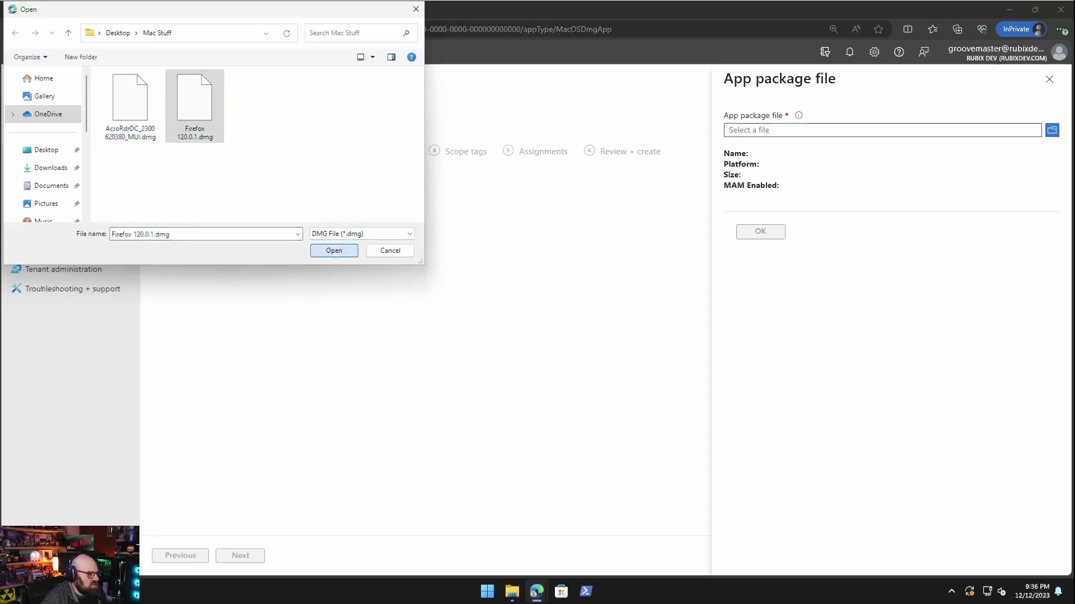
click(334, 250)
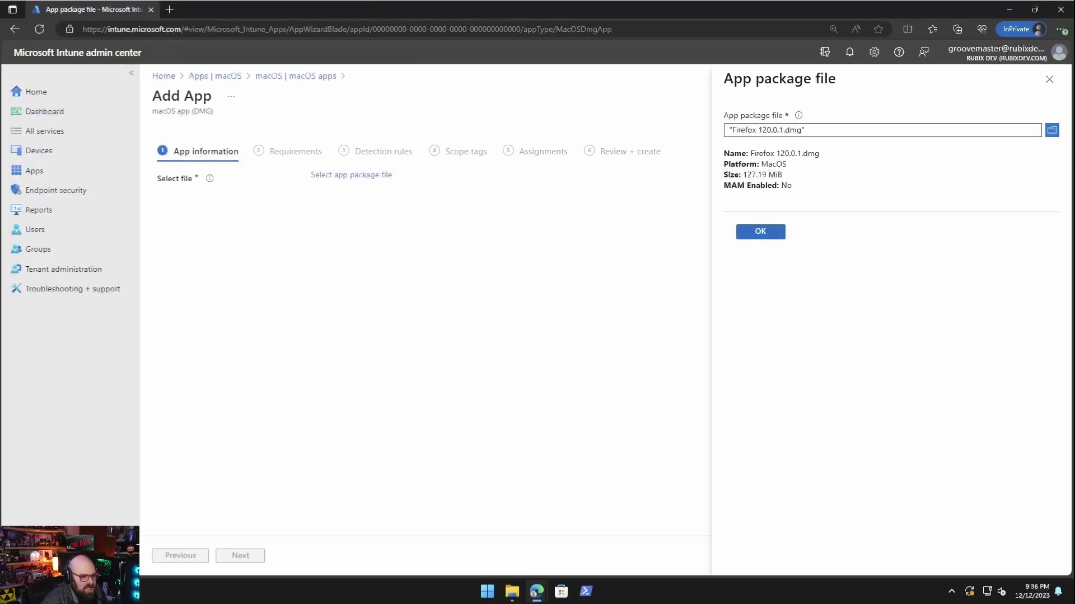
click(759, 231)
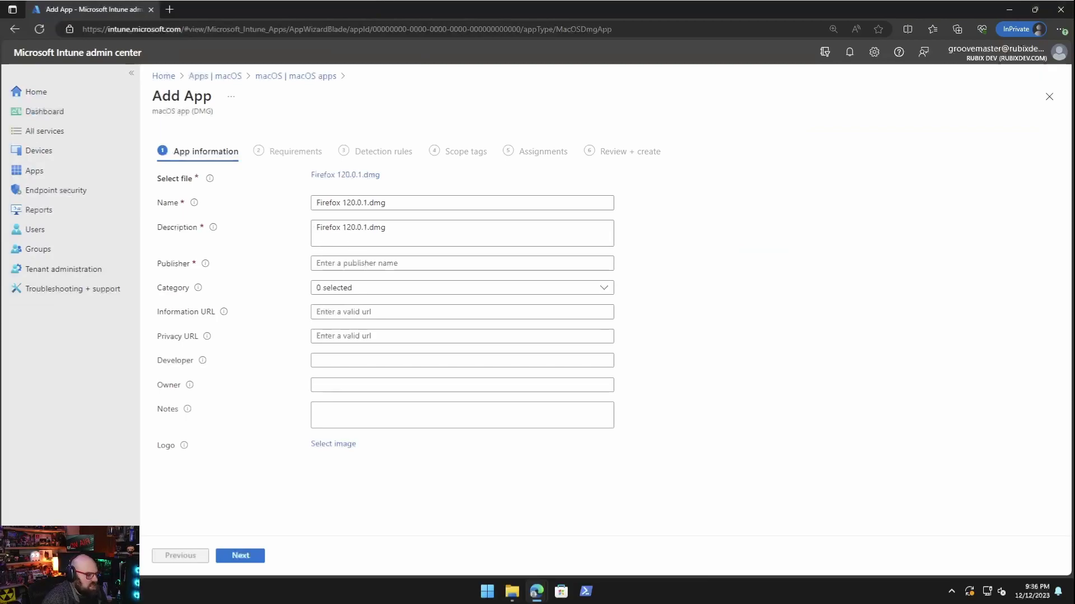
Step: Set the name Mozilla Firefox, description 'Open source browser' and publisher Mozilla
click(385, 203)
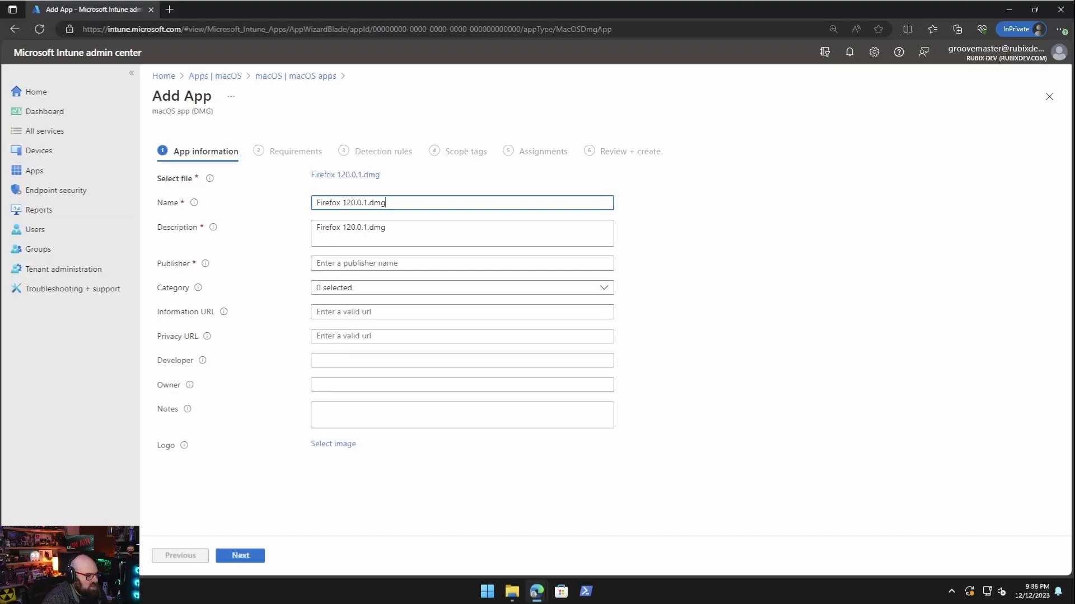
key(ctrl+a)
text(Mozi)
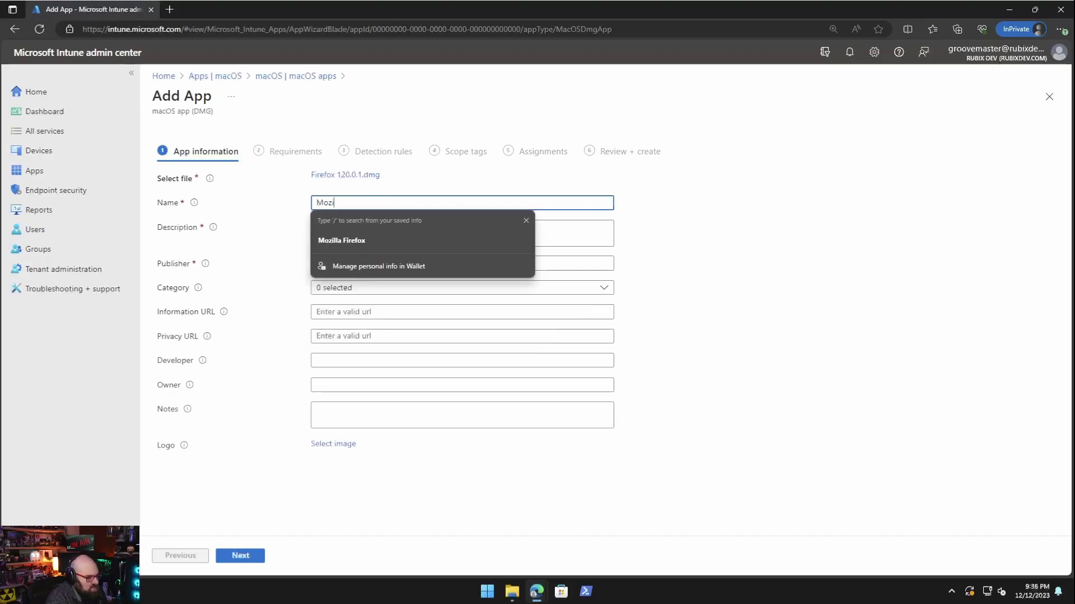
text(lla Fire)
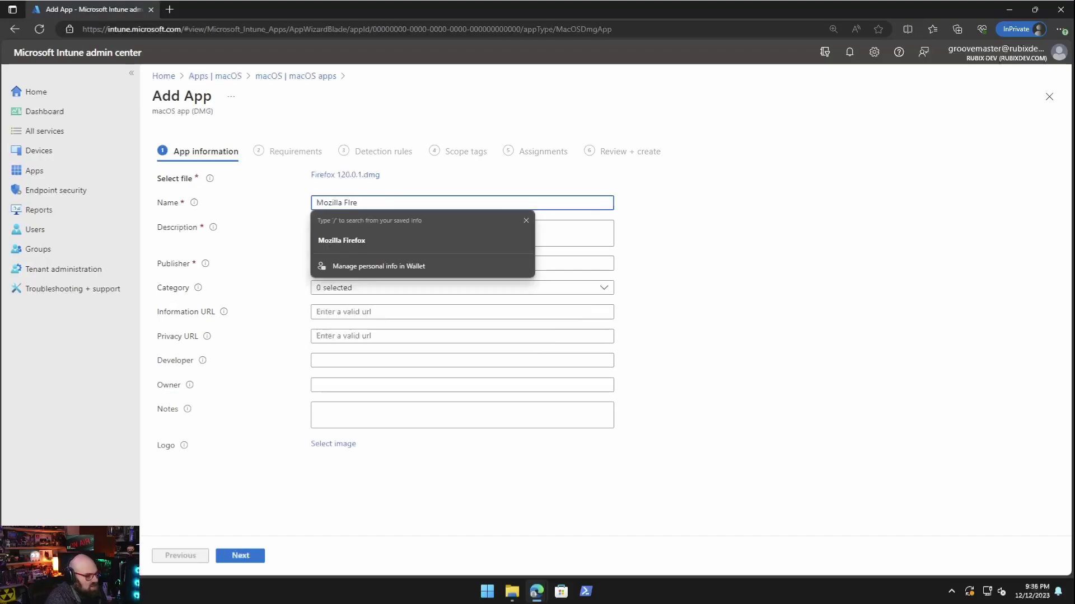
text(fox)
click(385, 227)
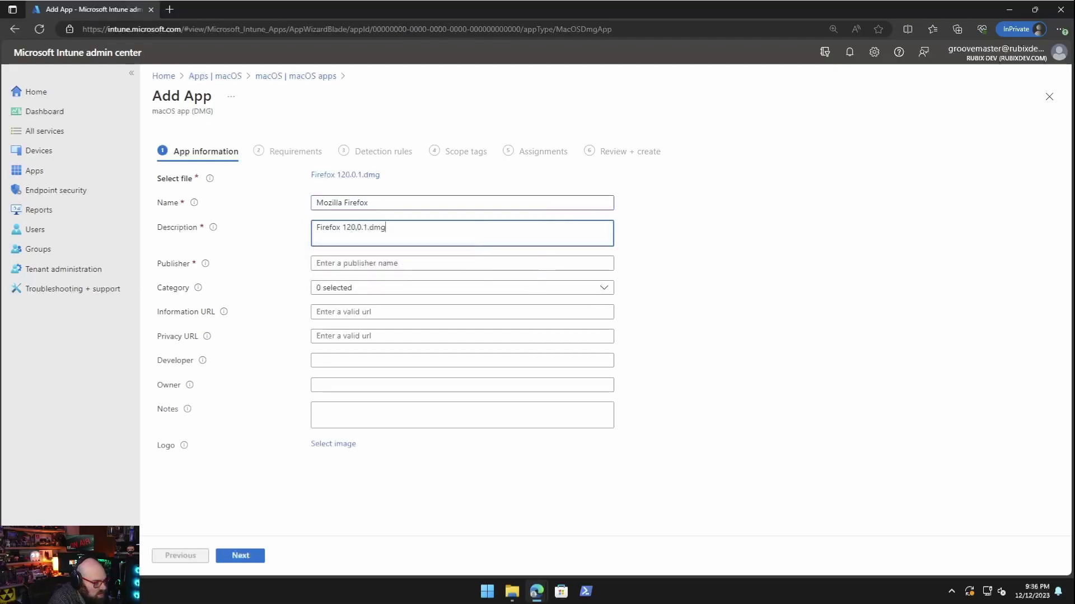
key(ctrl+a)
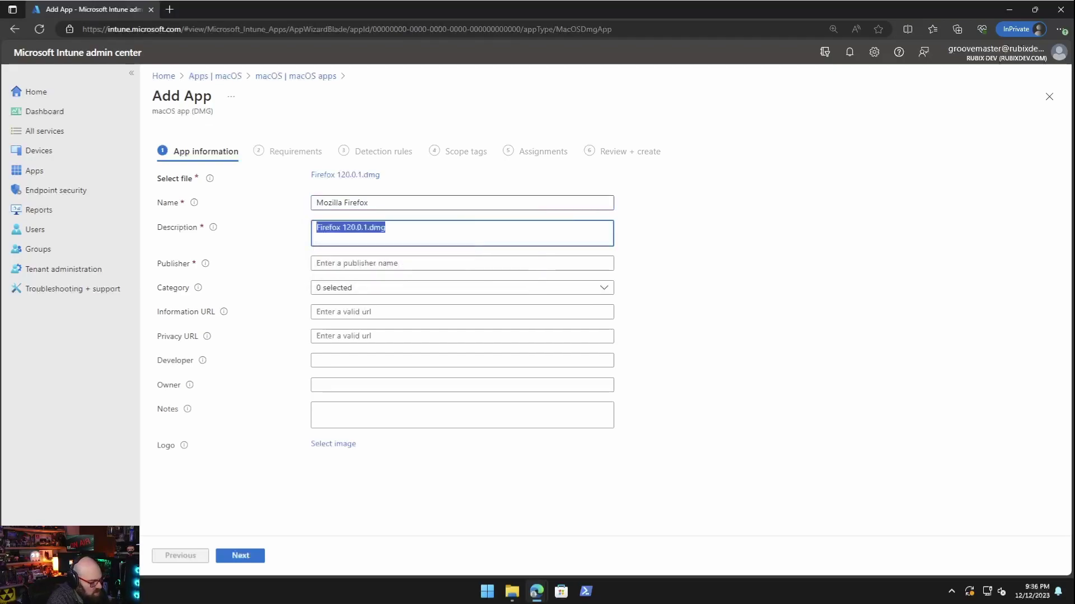
text(Open source)
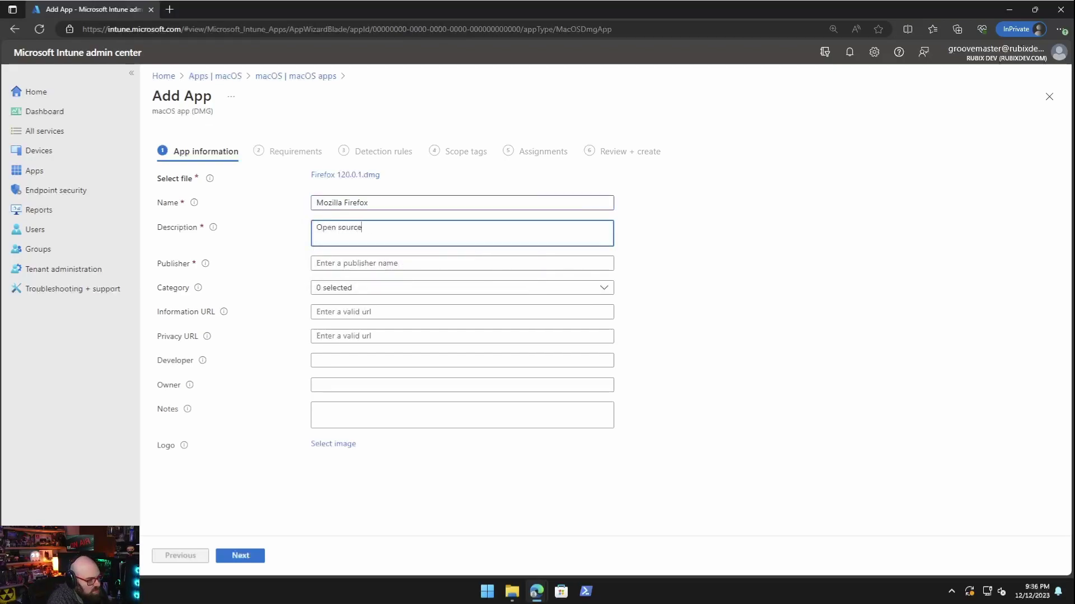
text( browser)
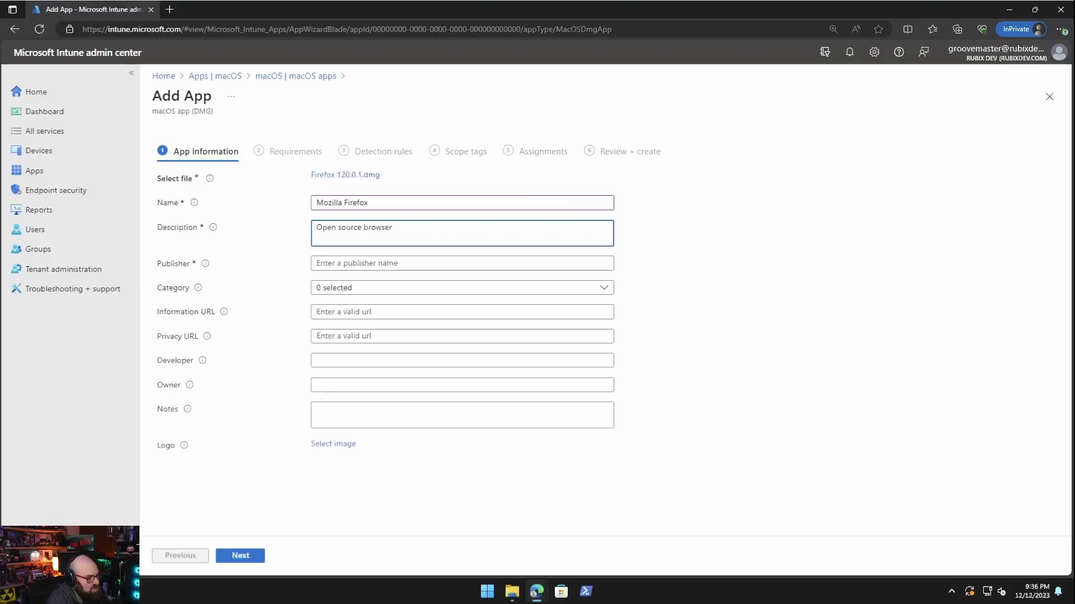
click(347, 263)
text(Mozilla)
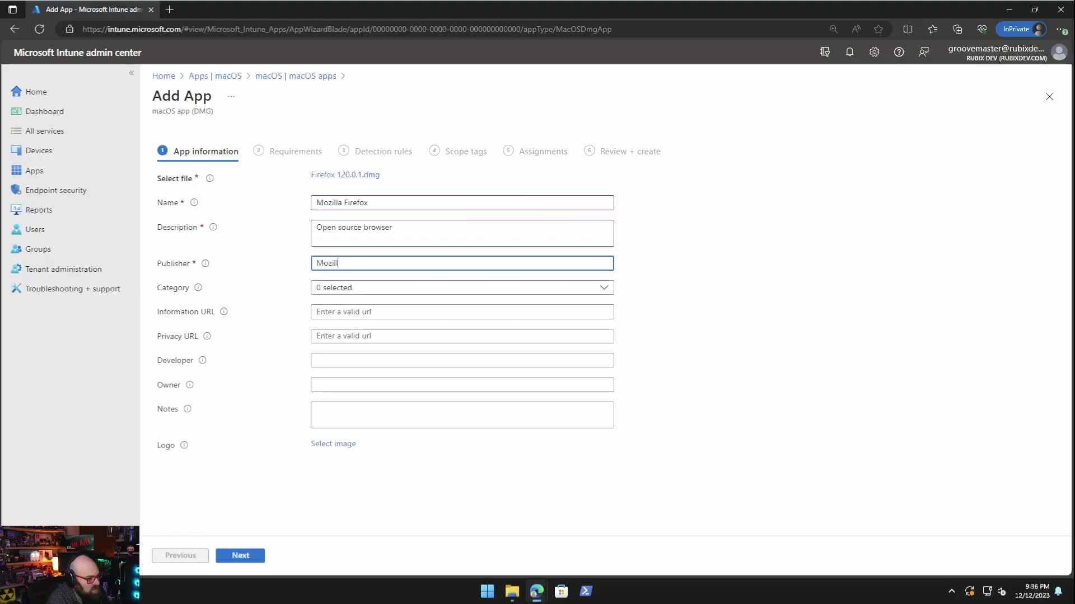
key(Tab)
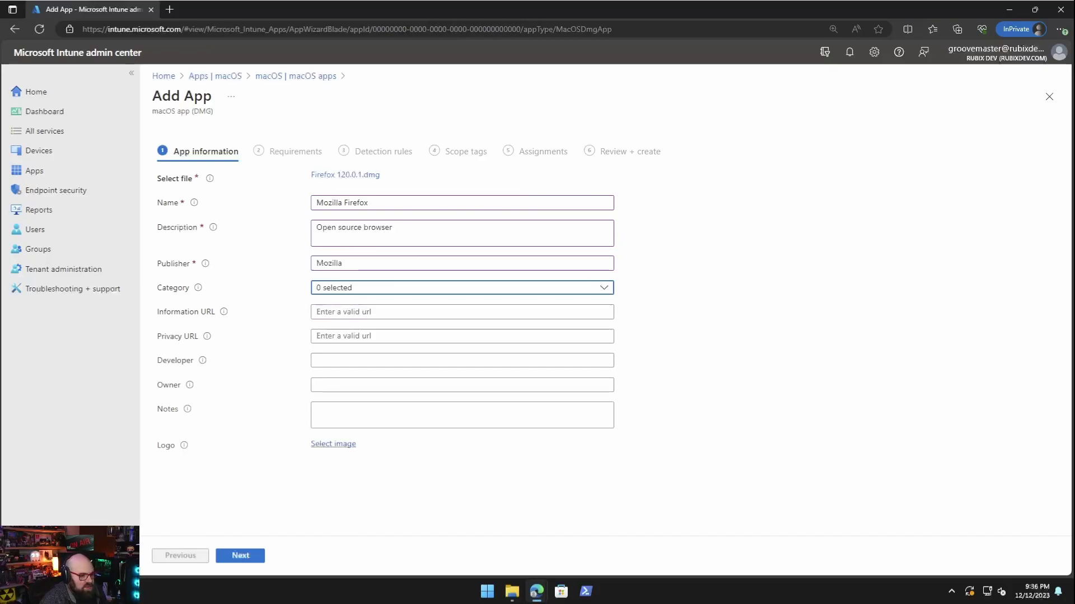
Step: Upload the Firefox logo image and continue to Requirements
click(333, 444)
click(1051, 136)
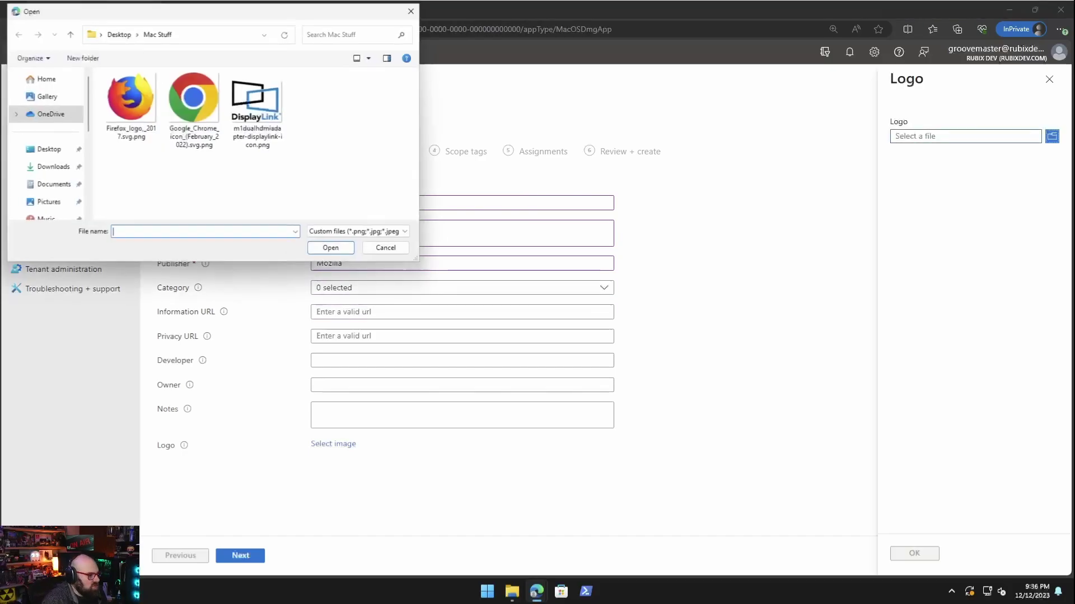
double_click(130, 100)
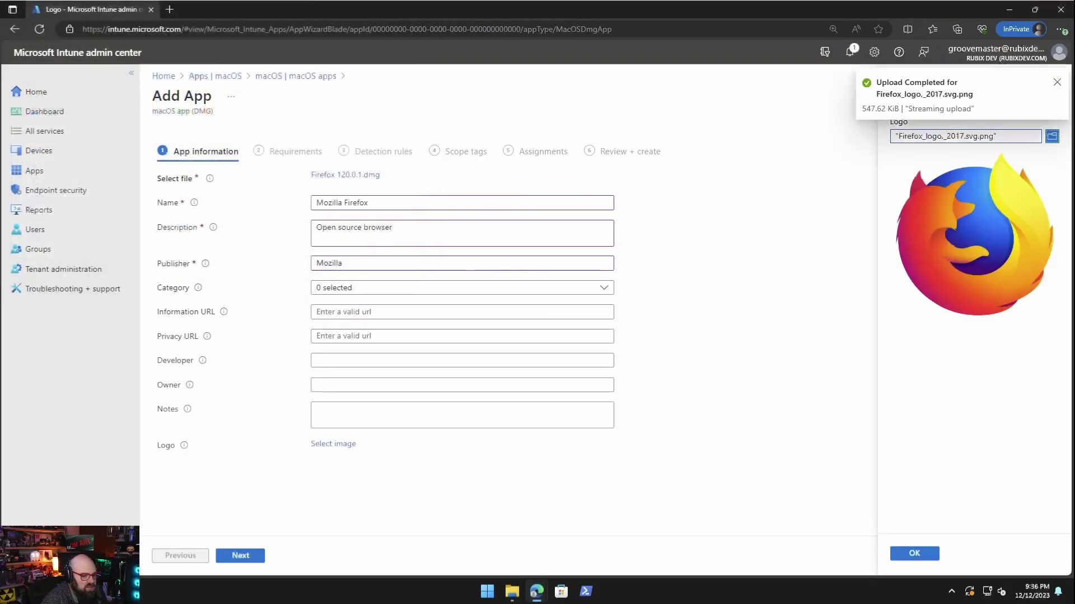
click(914, 553)
click(240, 556)
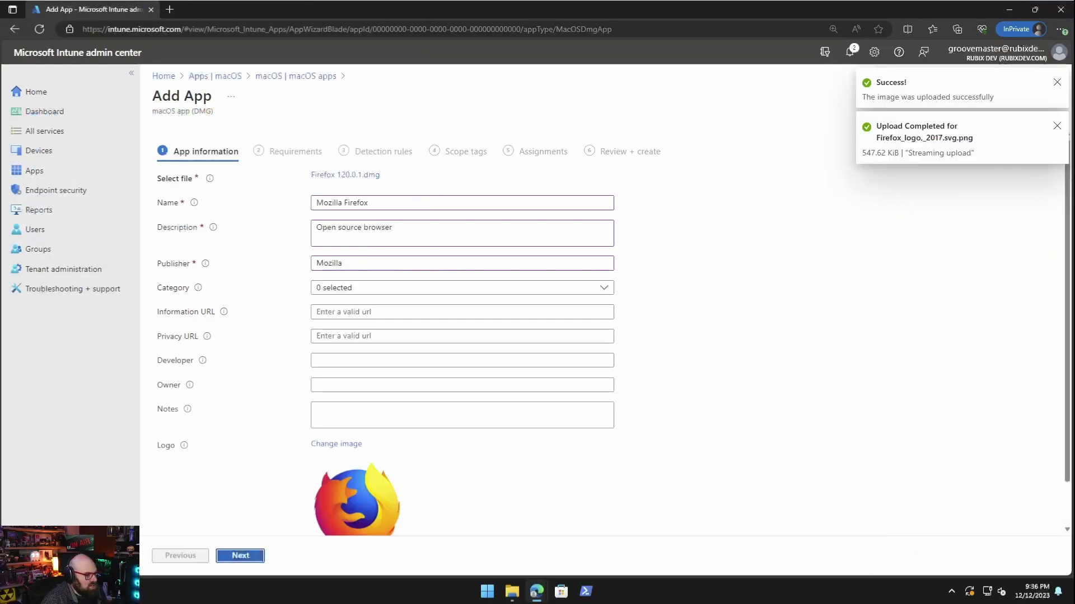
Step: Require minimum macOS Monterey 12.0, then leave Ignore app version set to Yes
click(458, 176)
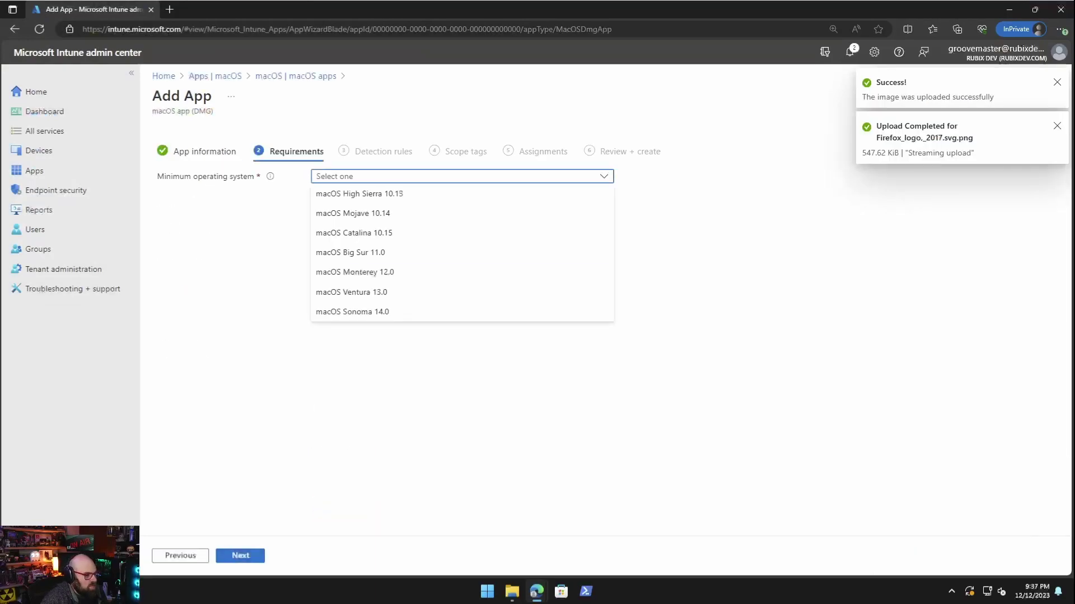
key(Down)
key(Down)
key(Down)
key(Down)
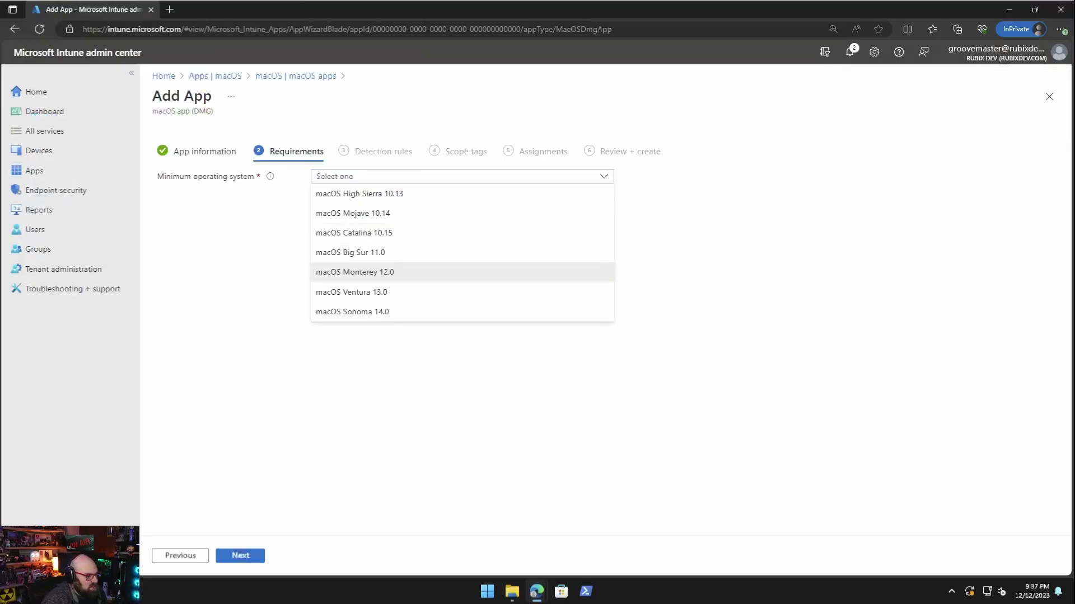
key(Return)
click(240, 556)
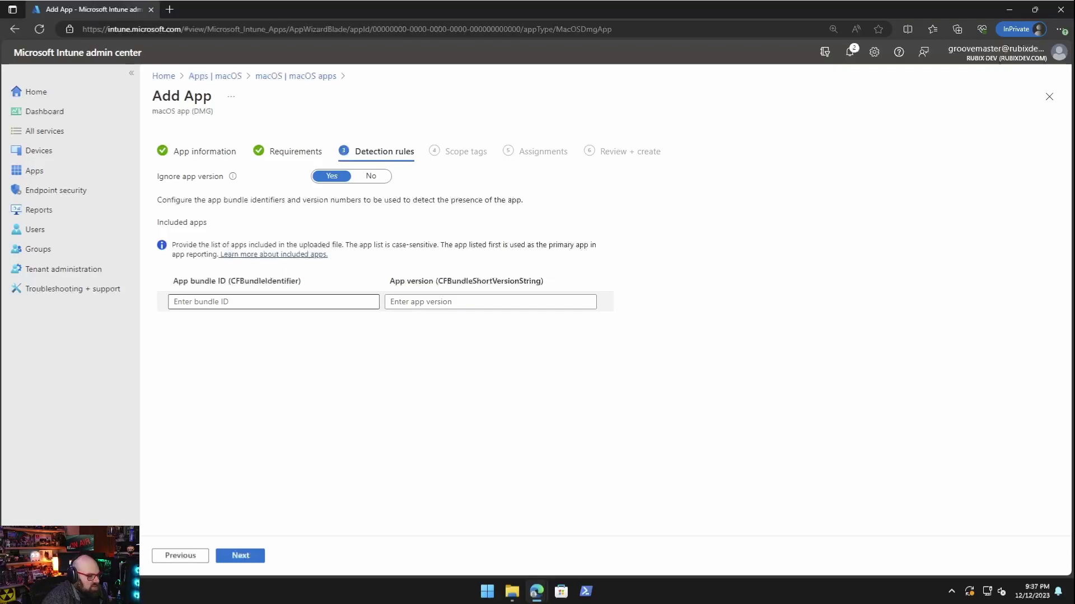
click(370, 176)
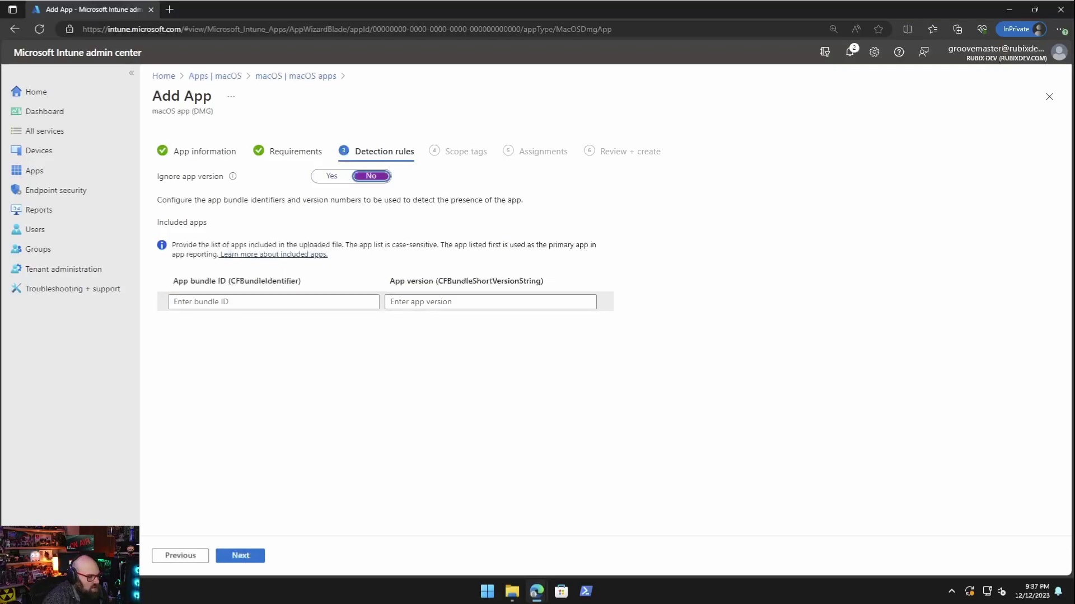
click(332, 176)
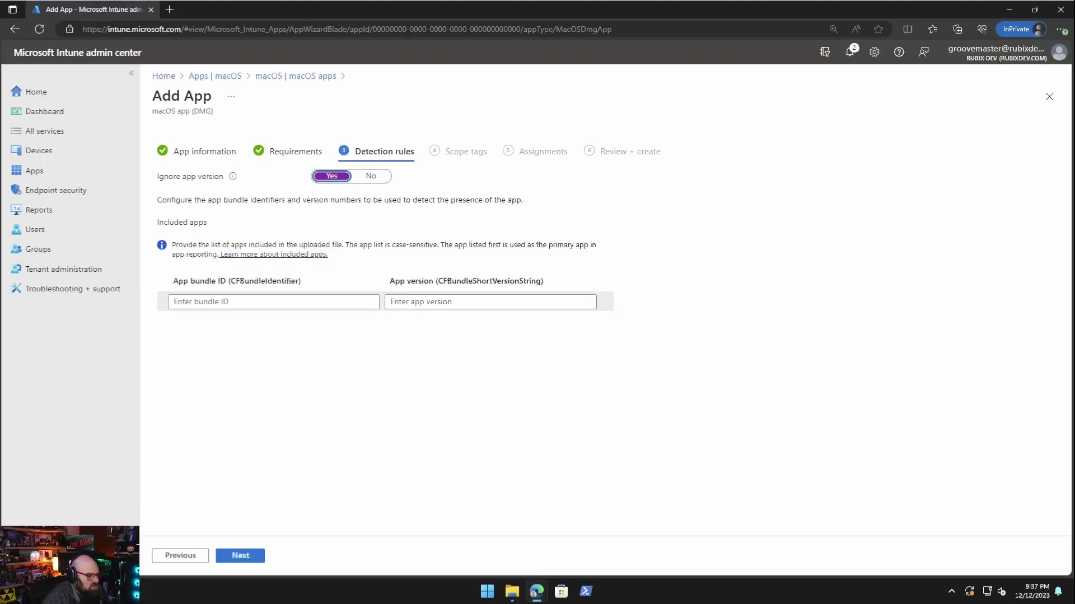
Step: Open Firefox 120.0.1.dmg in 7-Zip and open Firefox.app/Contents/Info.plist in VS Code
mouse_move(512, 592)
click(510, 531)
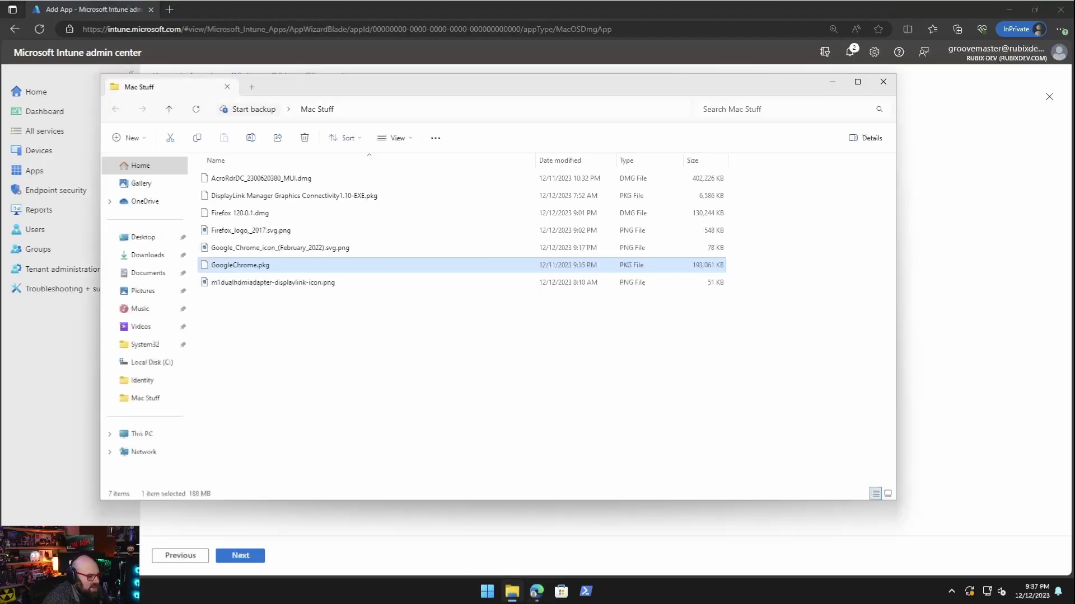
click(240, 213)
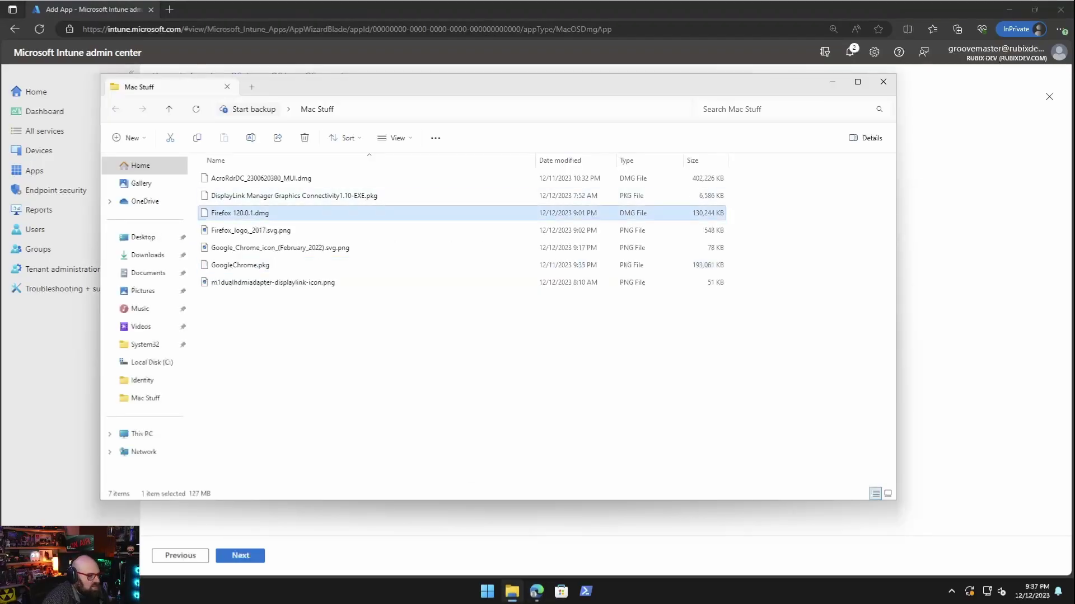
right_click(235, 213)
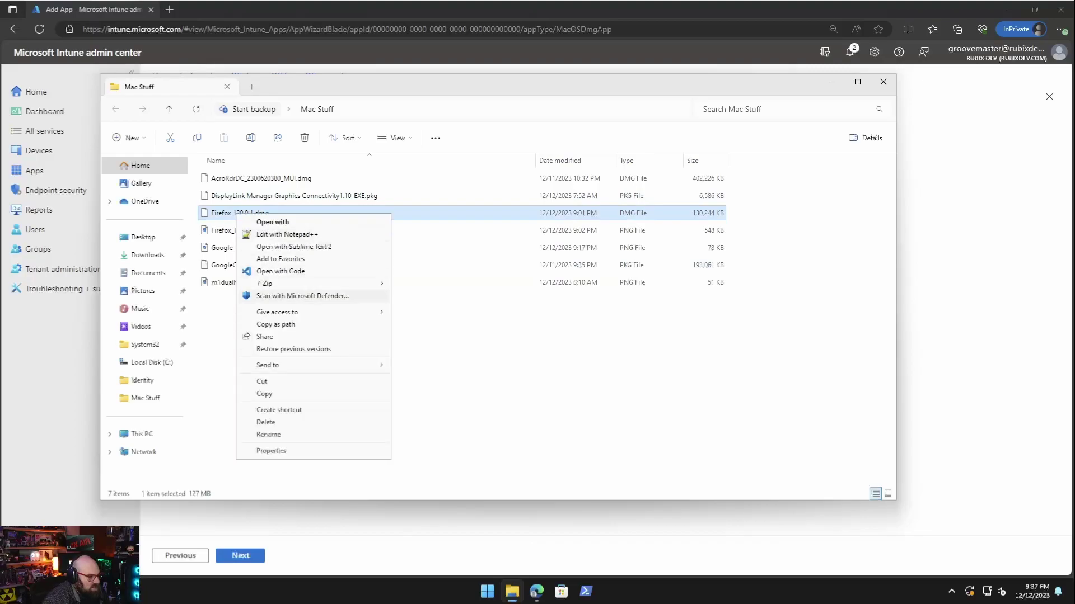
mouse_move(363, 283)
click(428, 285)
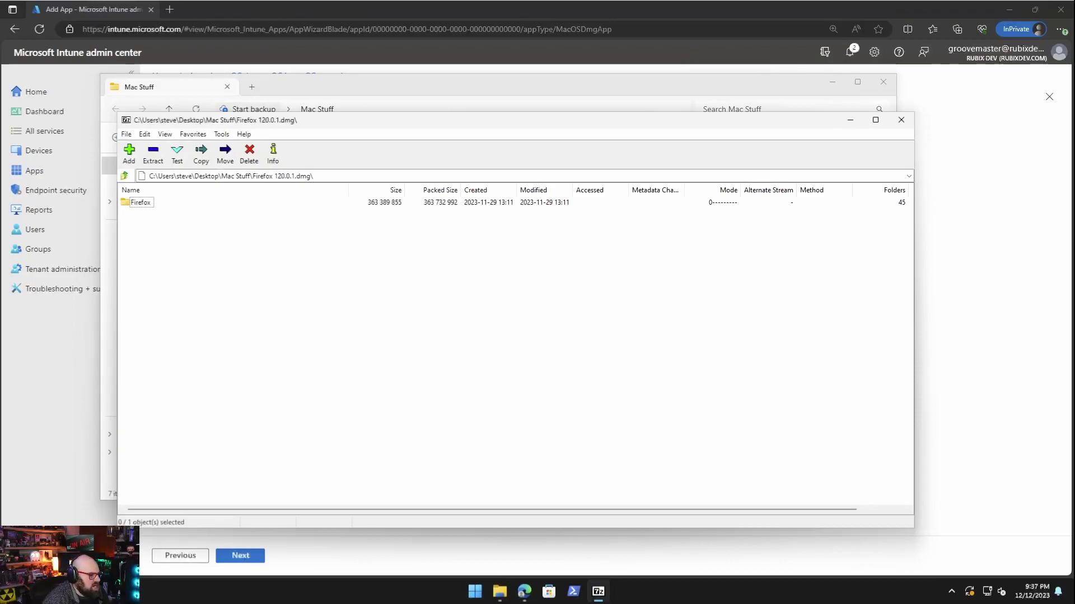
key(Return)
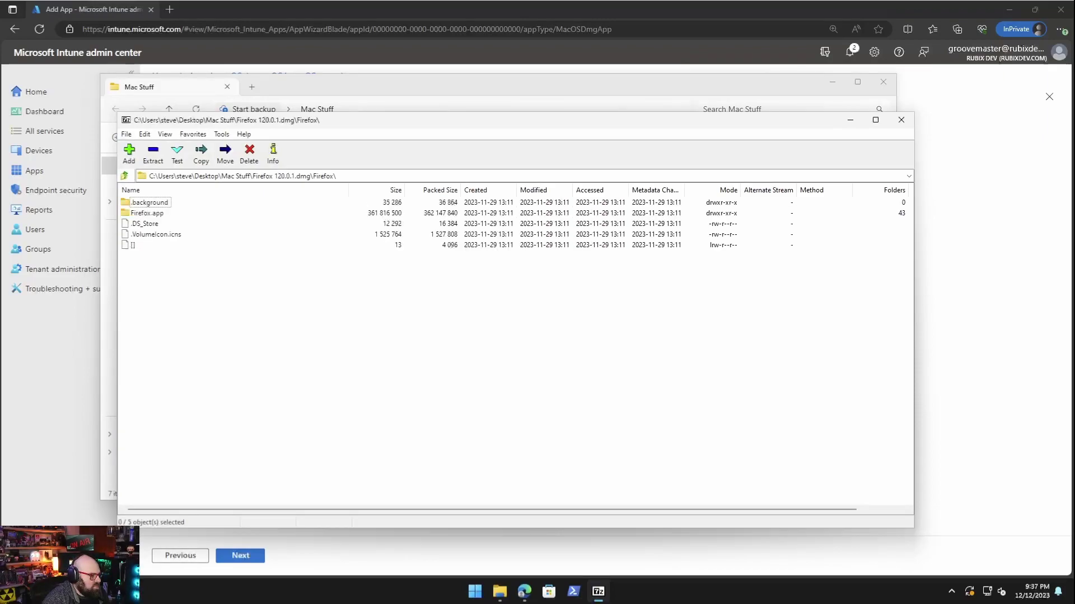
key(Down)
key(Return)
key(Return)
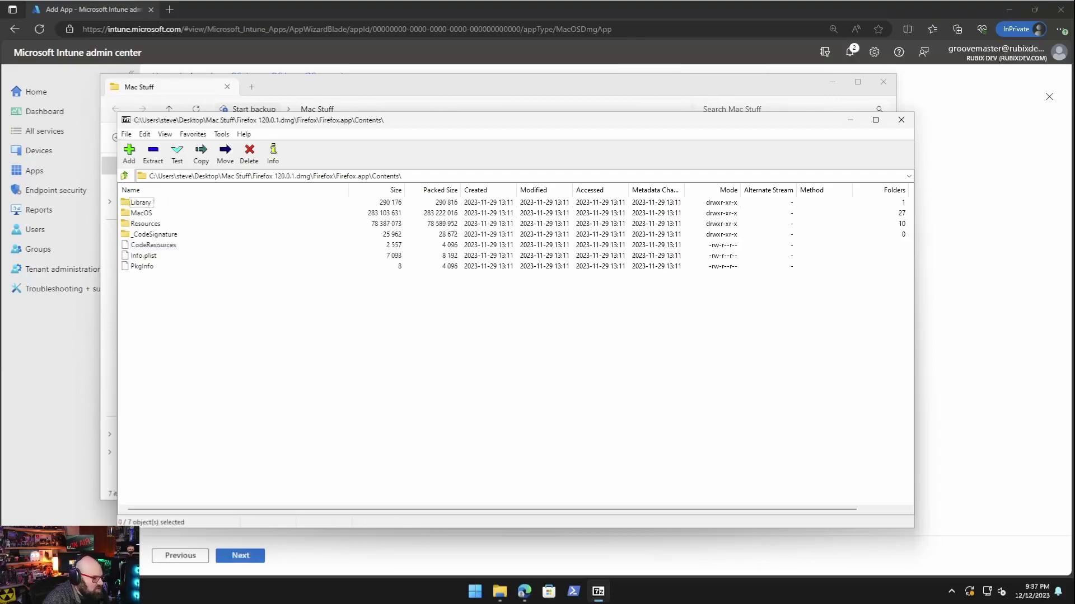
click(144, 255)
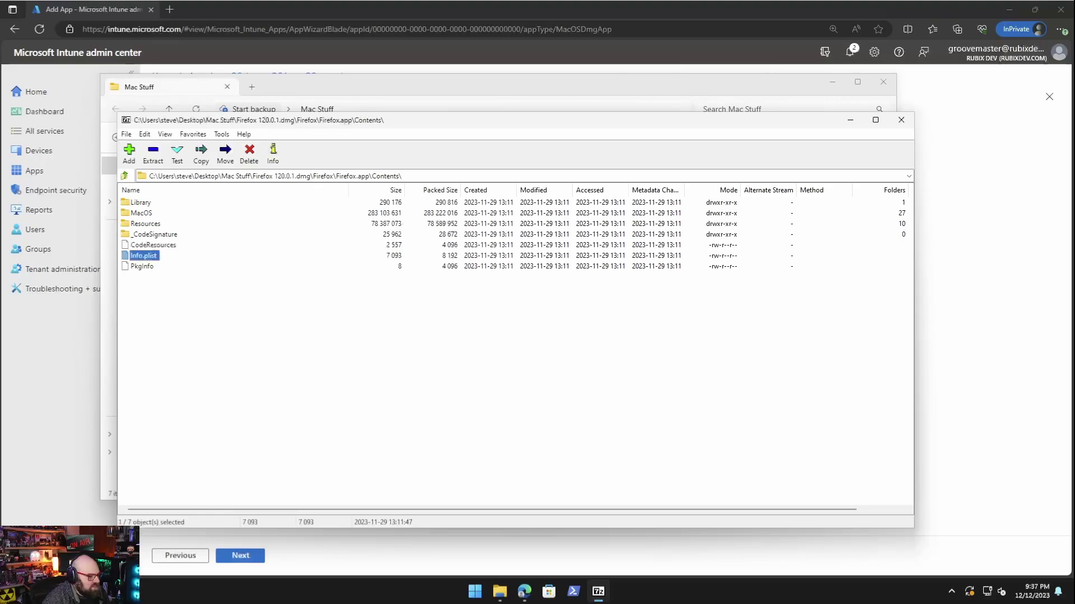
key(Return)
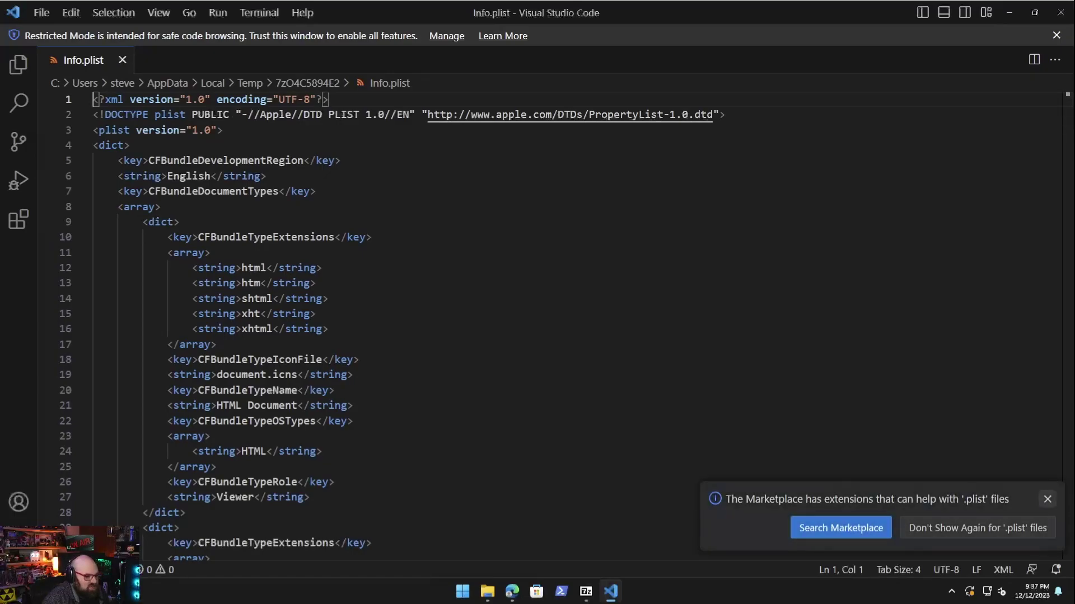
Step: Copy the CFBundleIdentifier key name from Intune's detection rules page
click(1047, 500)
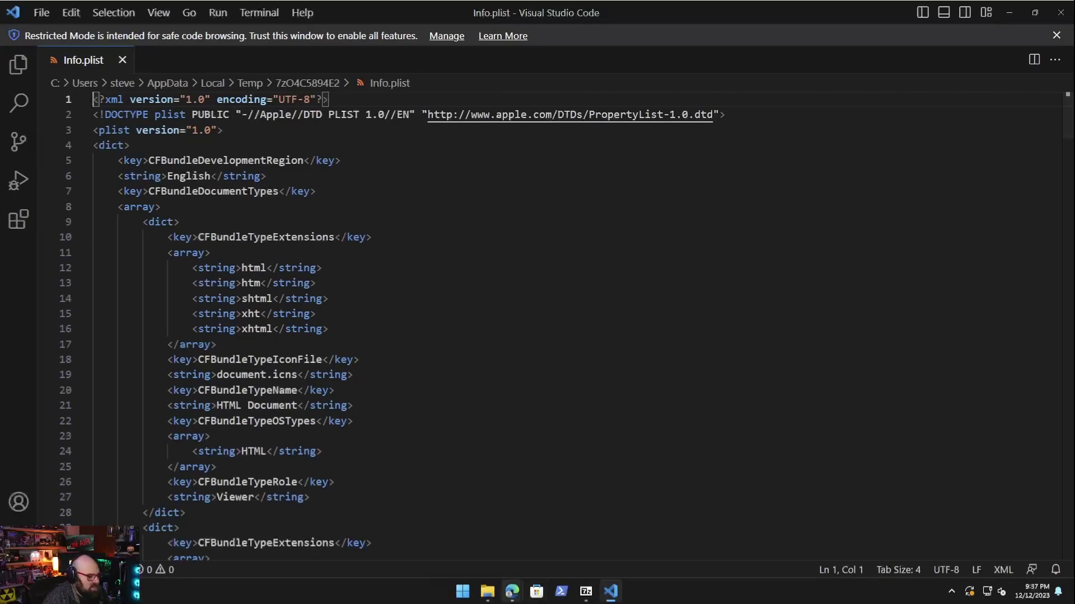
mouse_move(512, 592)
click(579, 526)
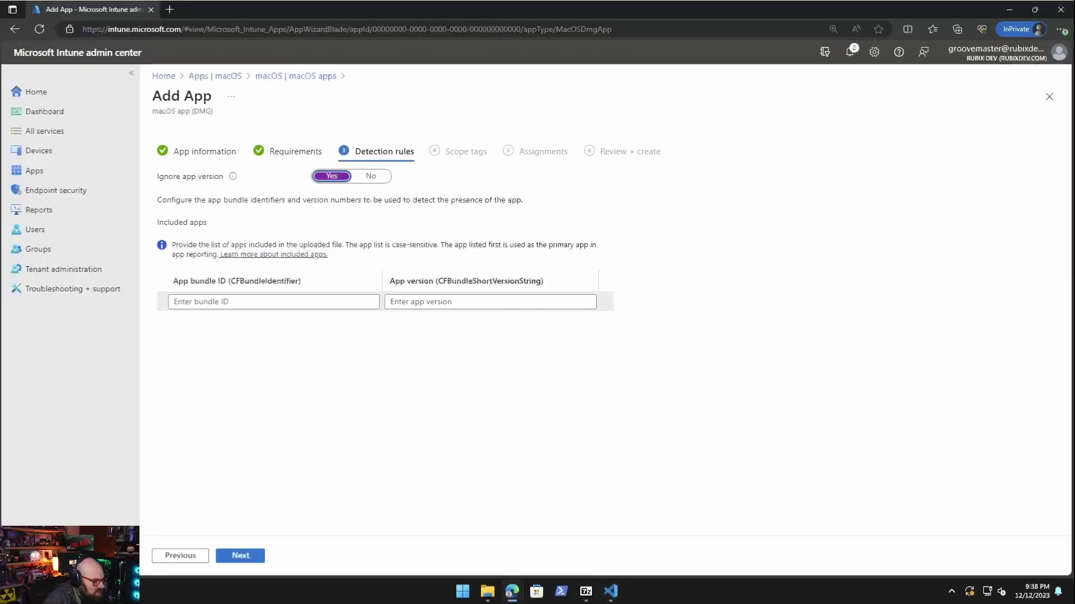
drag(230, 281, 299, 281)
right_click(292, 284)
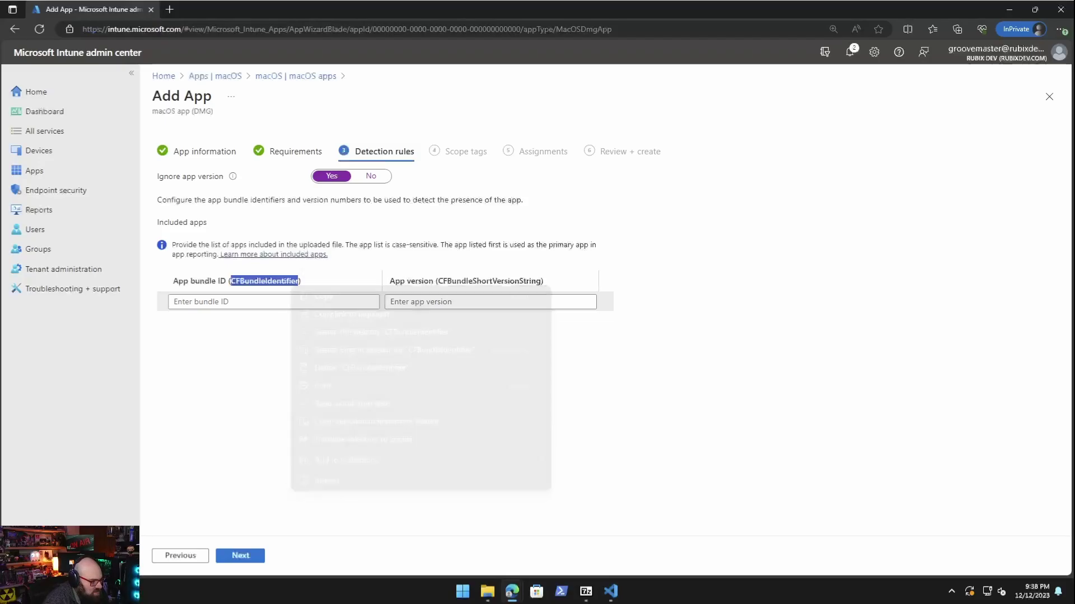
click(324, 296)
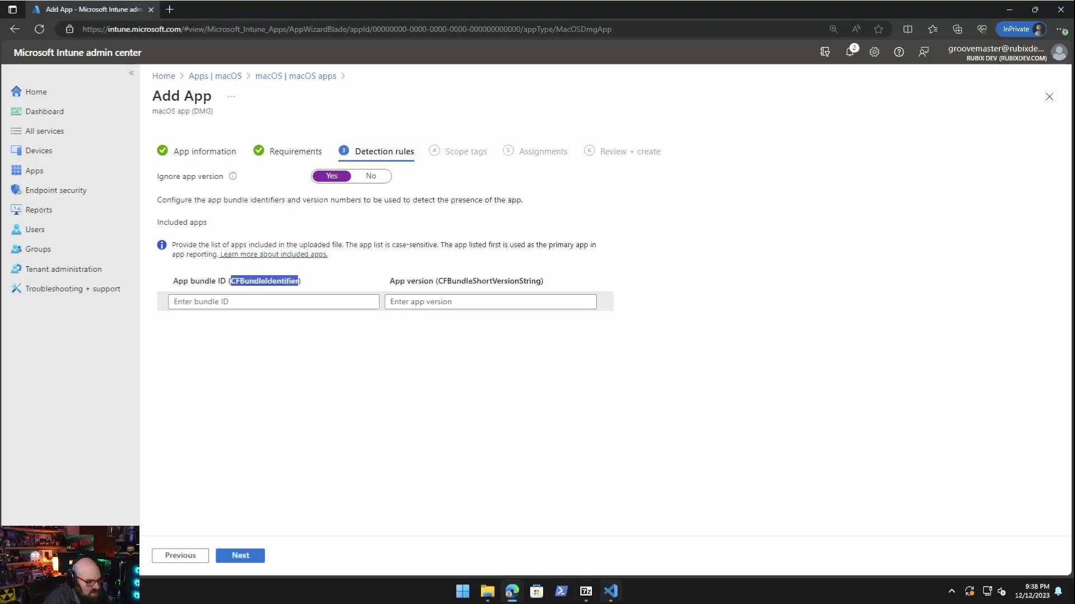
Step: Find CFBundleIdentifier in Info.plist and select its value org.mozilla.firefox
click(610, 591)
click(317, 283)
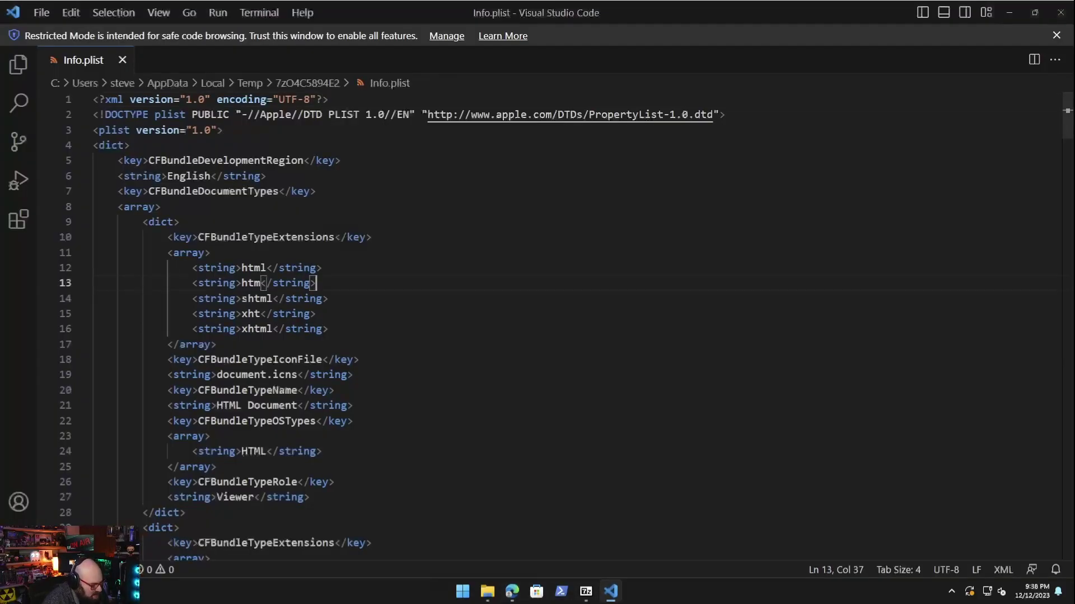
key(ctrl+f)
key(ctrl+v)
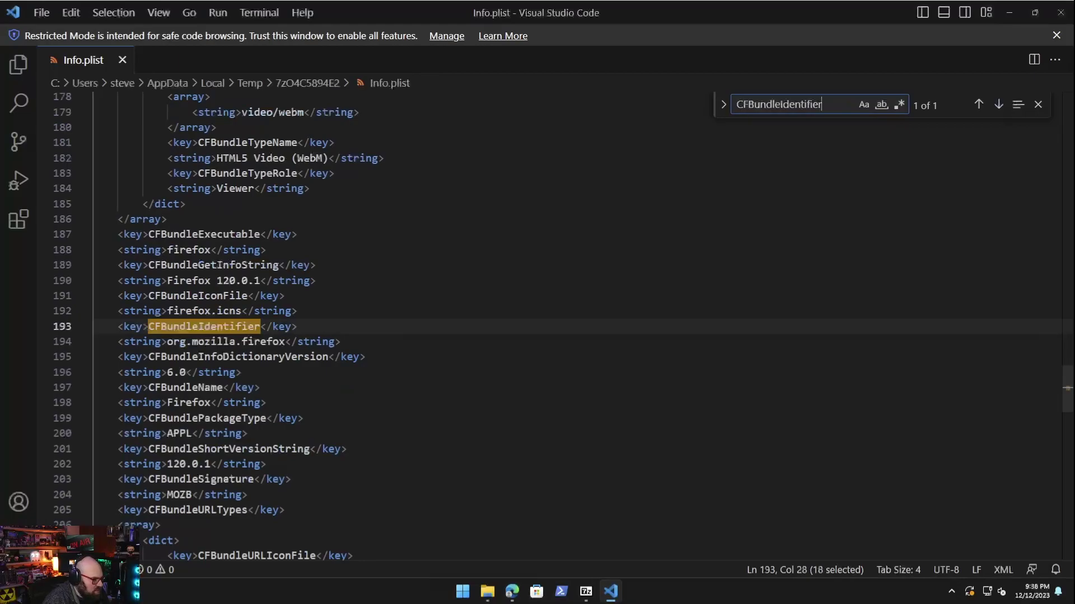
drag(167, 341, 284, 342)
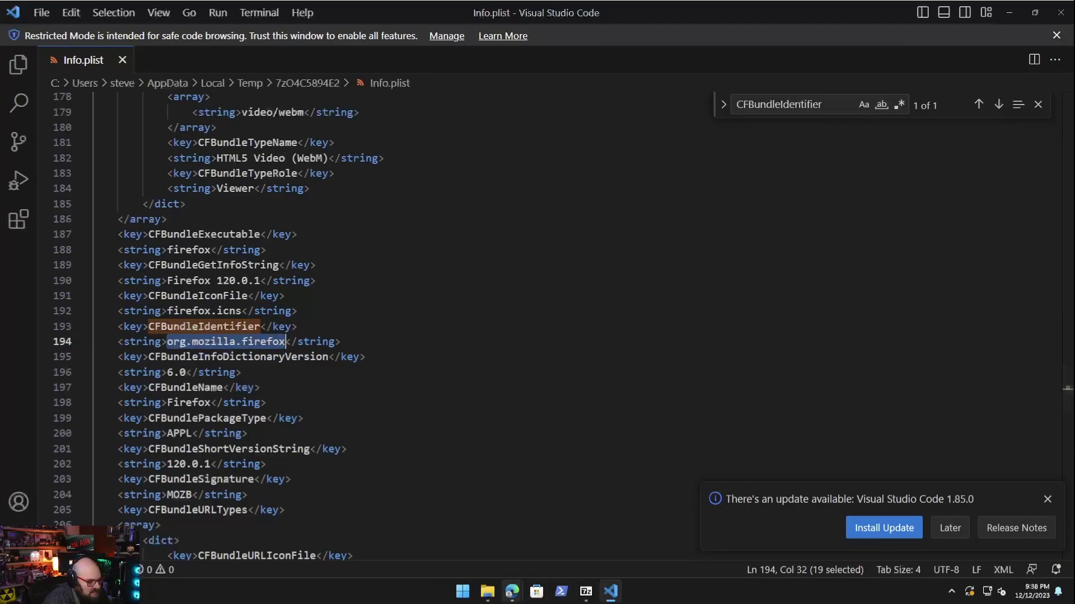
mouse_move(512, 591)
click(571, 534)
Step: Enter org.mozilla.firefox as the detection rule's app bundle ID
click(273, 301)
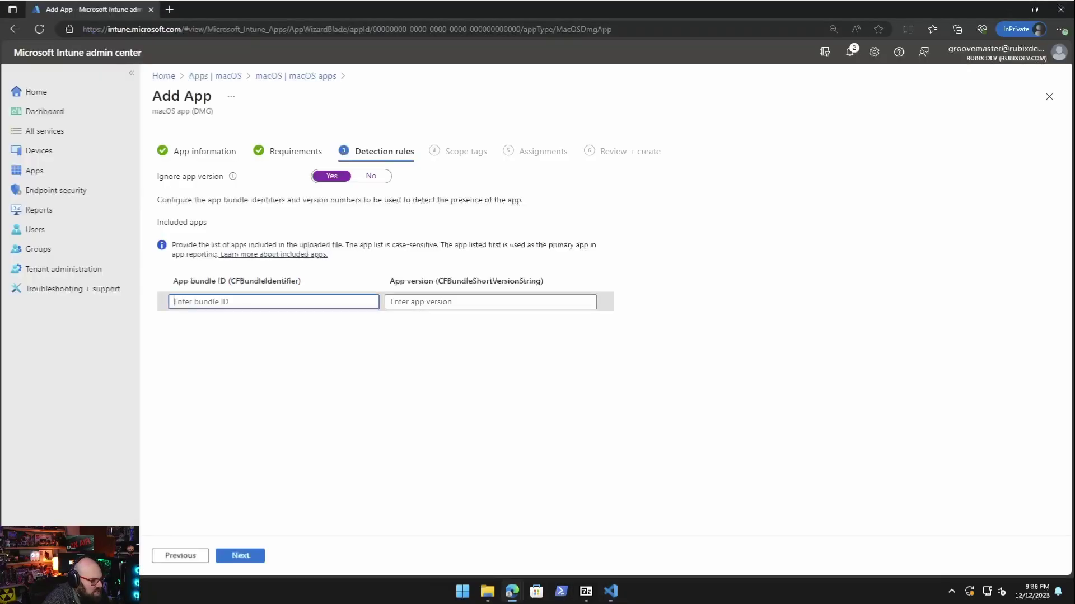
key(ctrl+v)
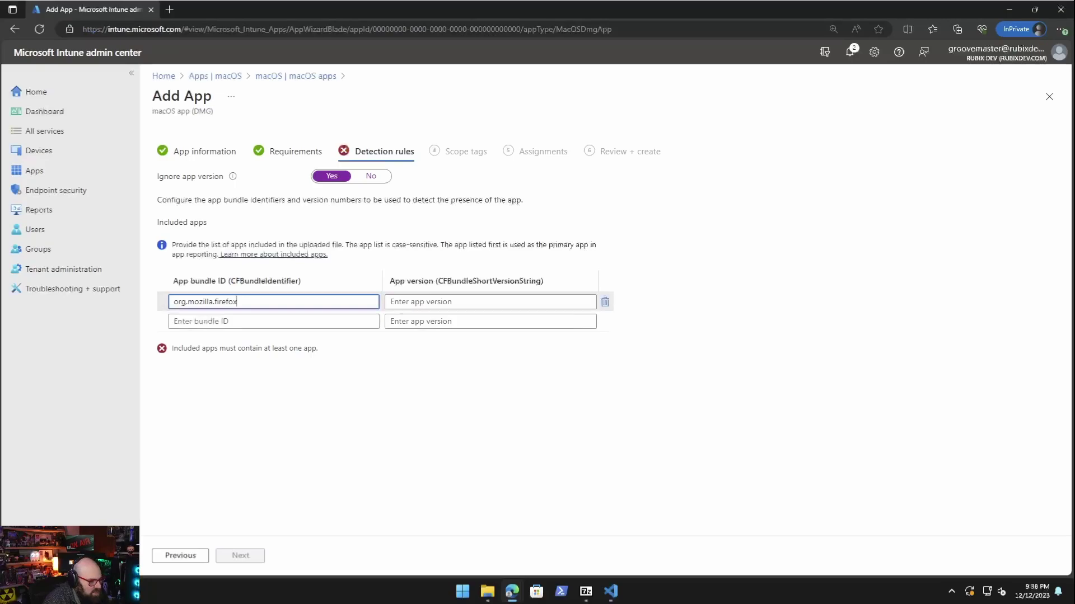
key(Tab)
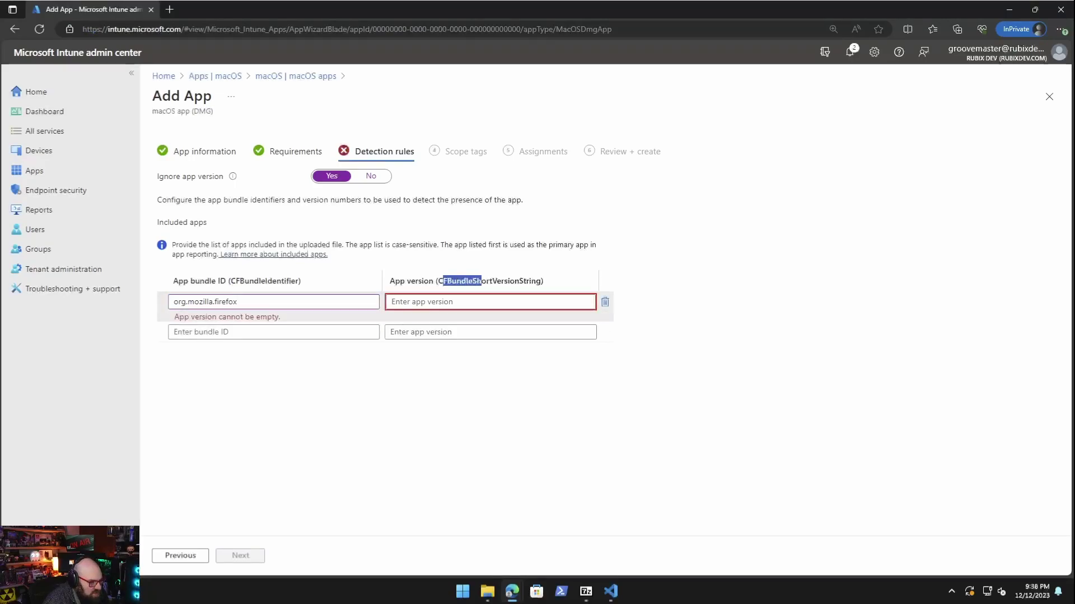
Step: Look up CFBundleShortVersionString in Info.plist and select its value 120.0.1
drag(438, 281, 542, 281)
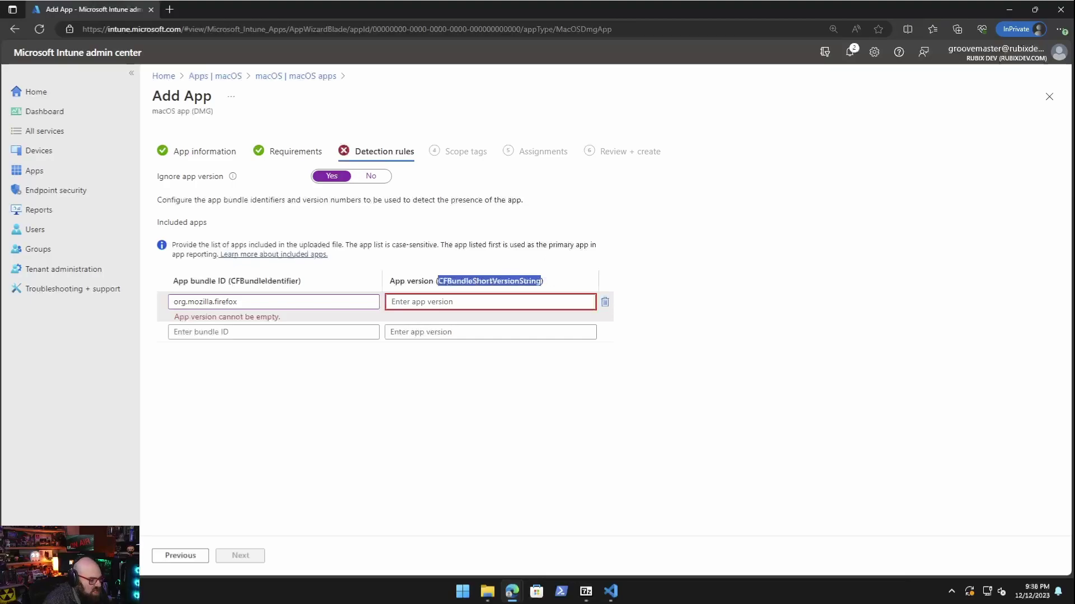
click(611, 592)
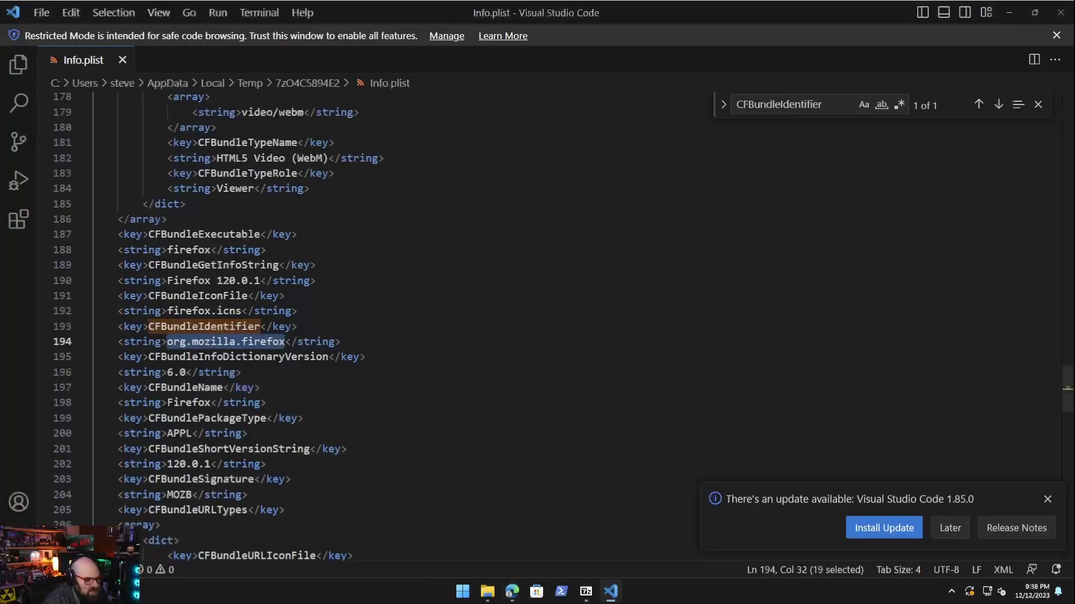
key(ctrl+f)
key(ctrl+v)
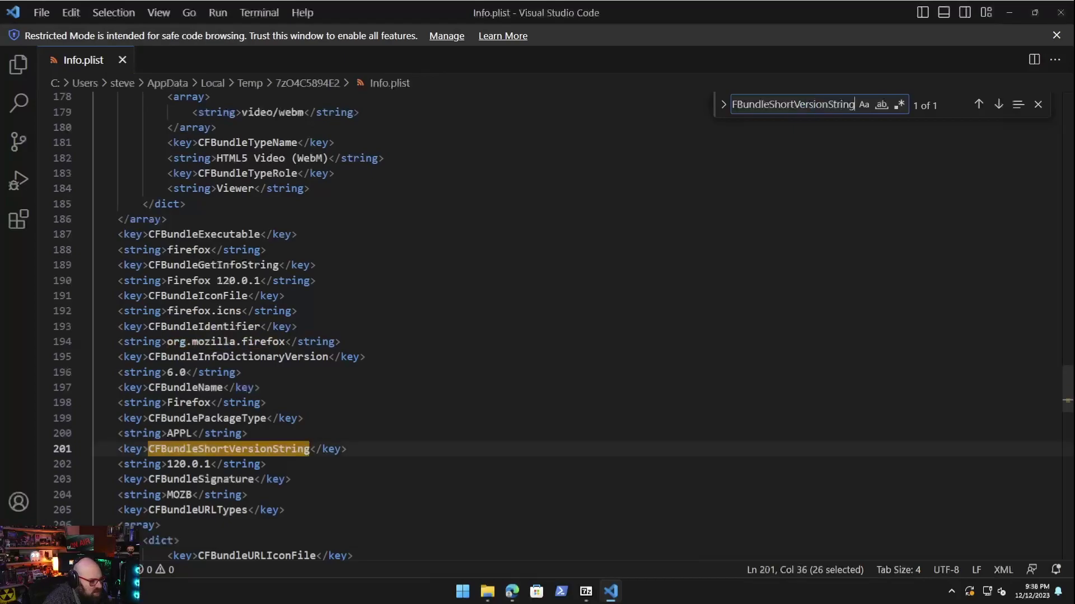
drag(167, 464, 210, 464)
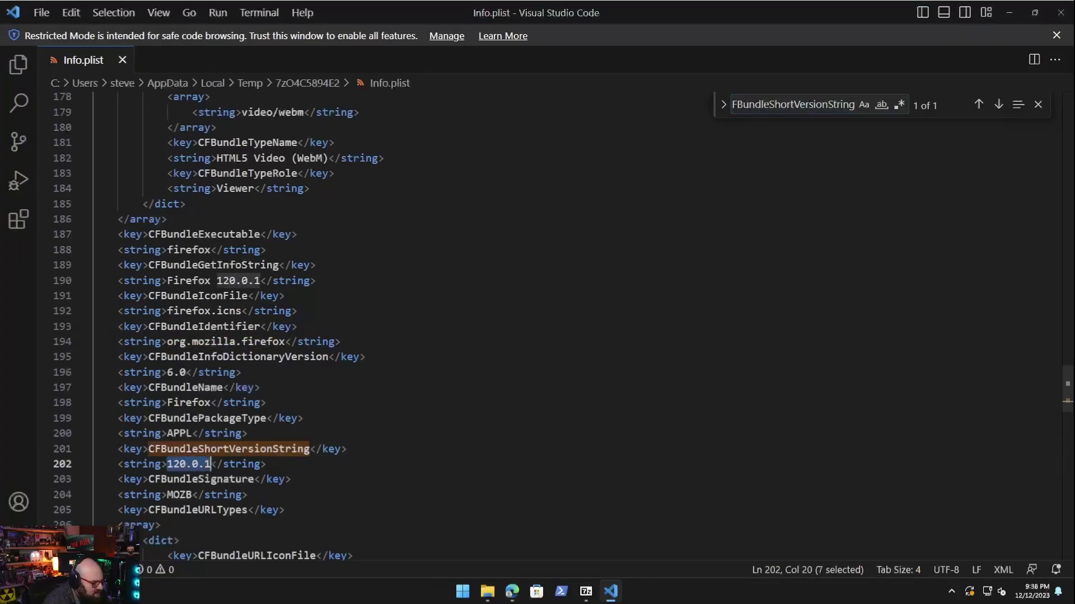
Step: Enter app version 120.0.1 in the Firefox detection rule and continue
mouse_move(511, 591)
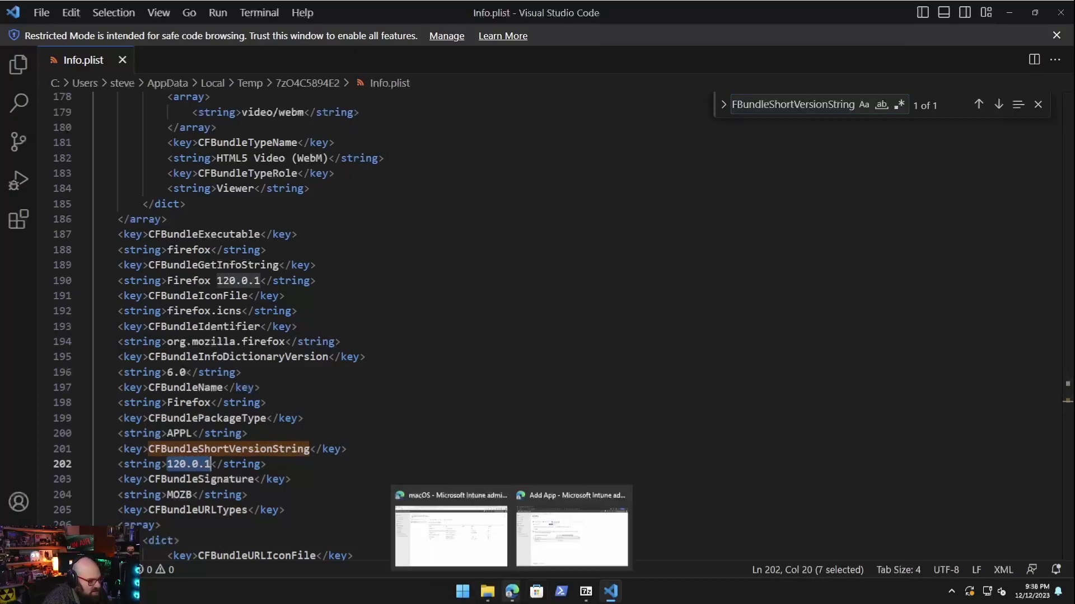
click(562, 529)
click(489, 302)
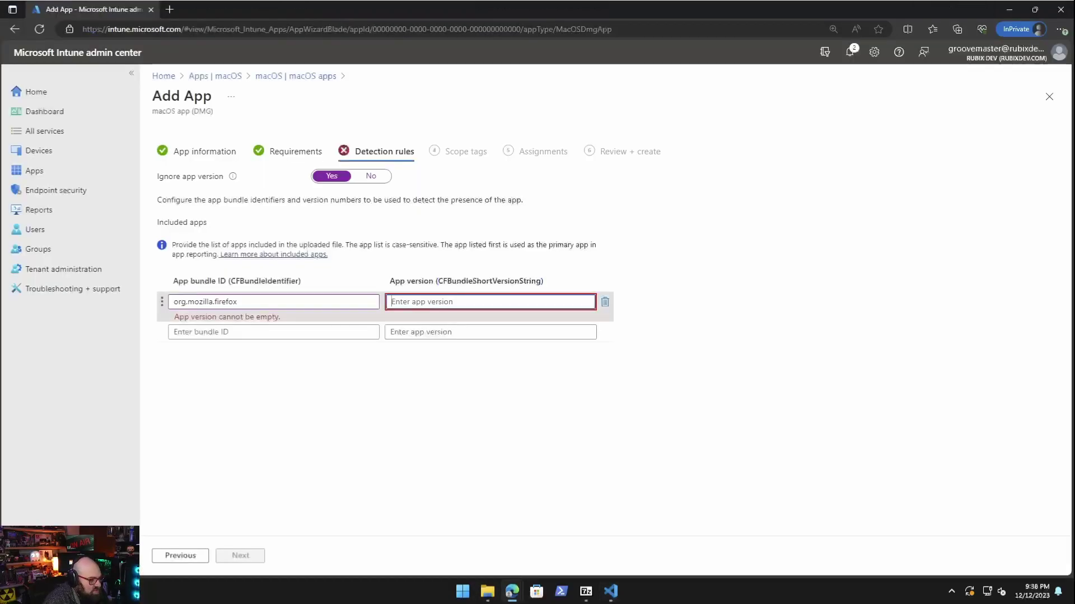
key(ctrl+v)
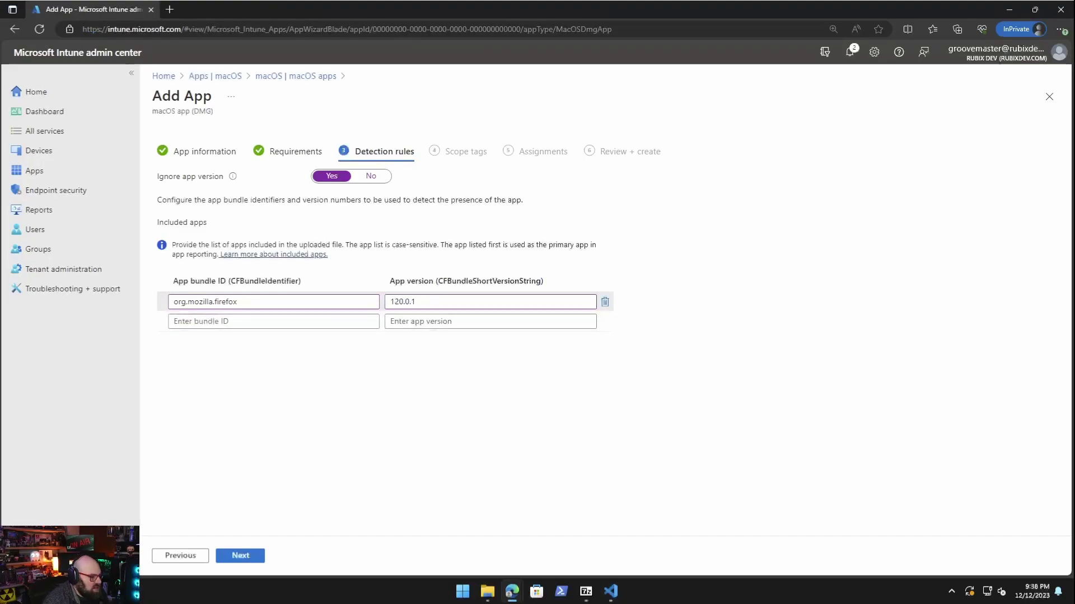
click(240, 555)
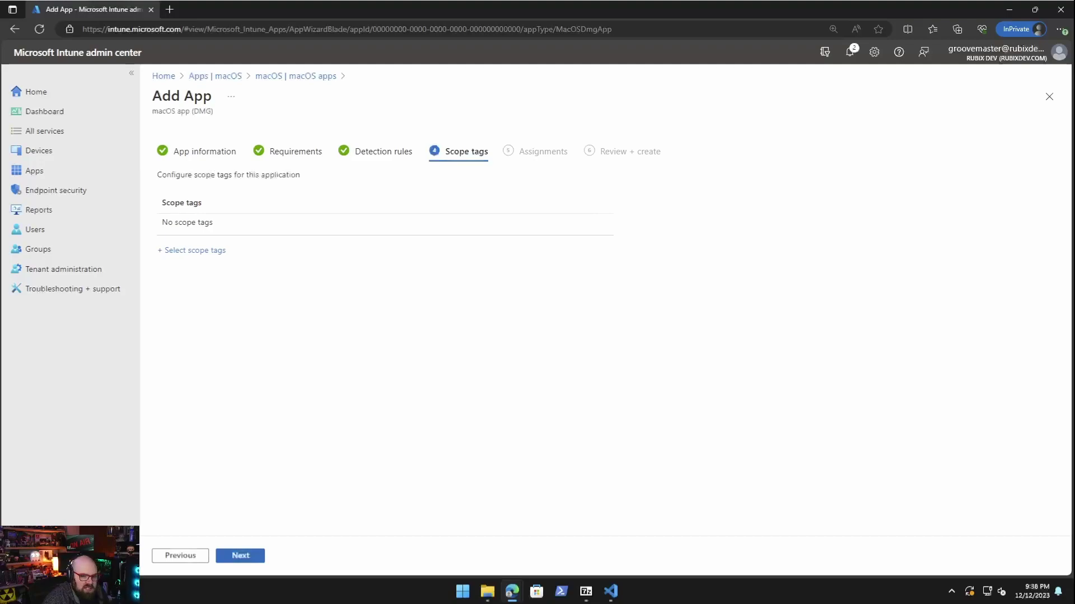
Step: Skip scope tags and assign Firefox as Required to All devices
click(240, 556)
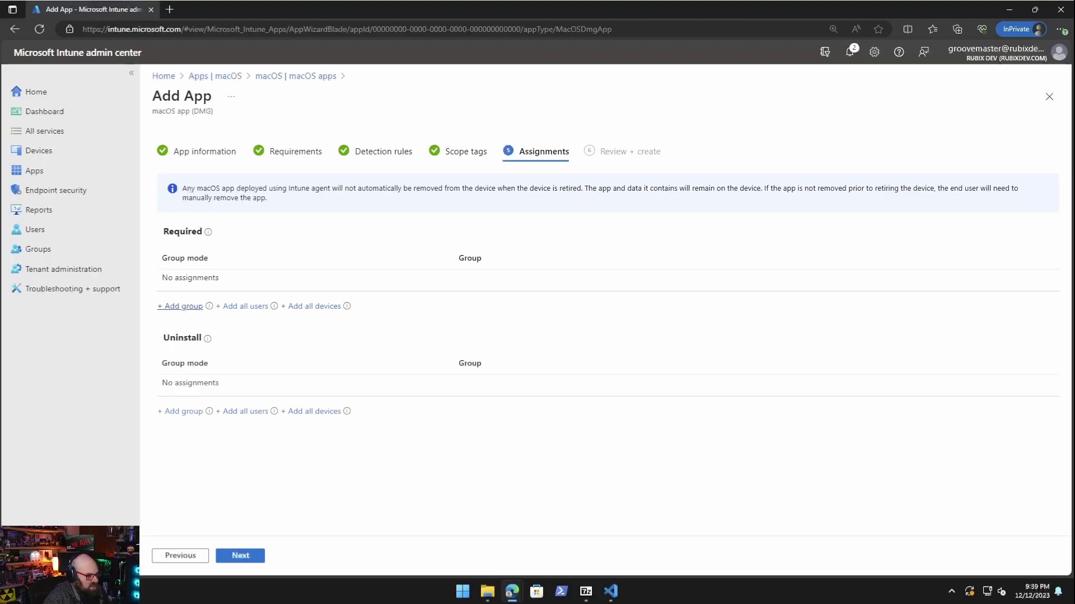
mouse_move(347, 306)
click(313, 306)
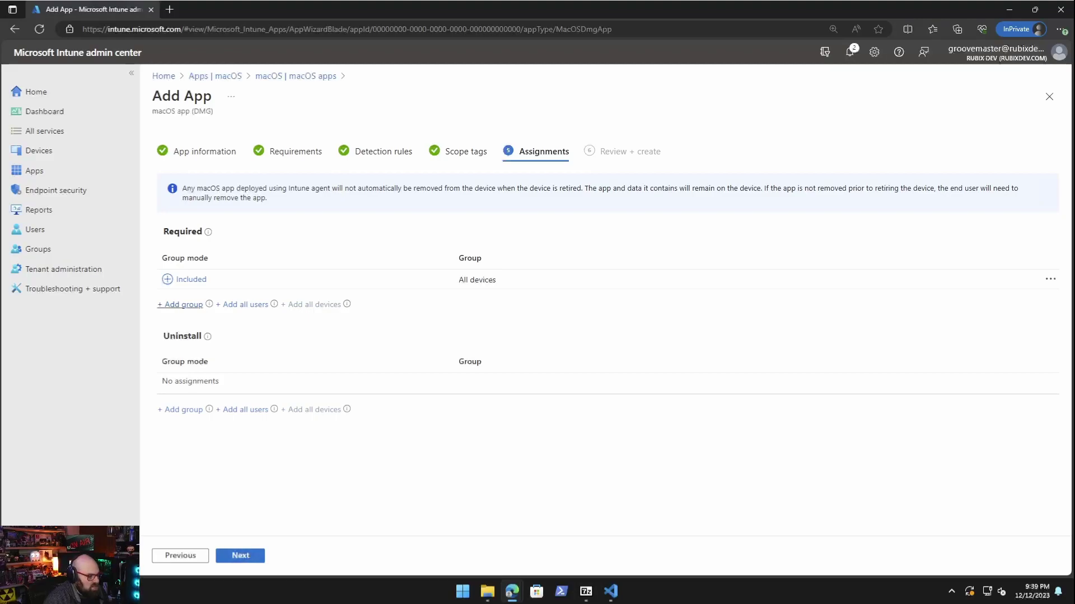
click(242, 556)
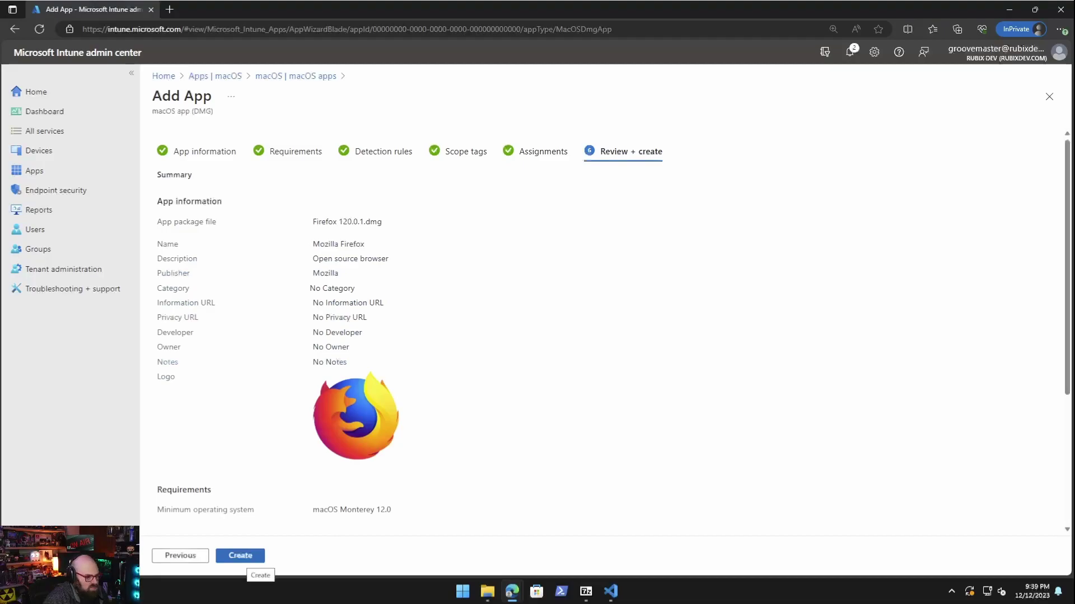
Step: Create the Firefox app and follow its package upload in Notifications
click(242, 556)
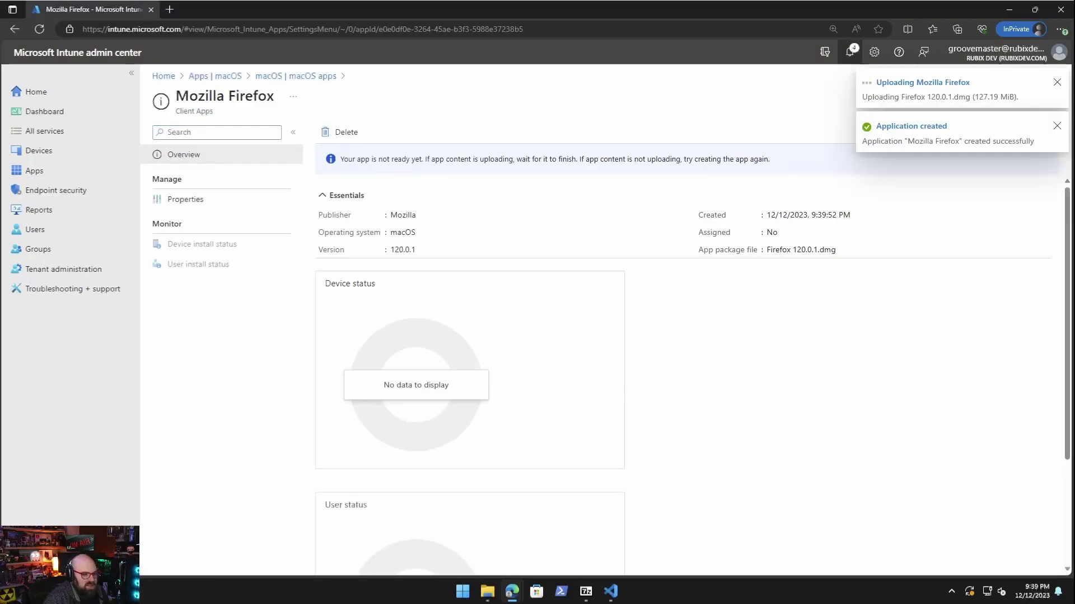
click(849, 52)
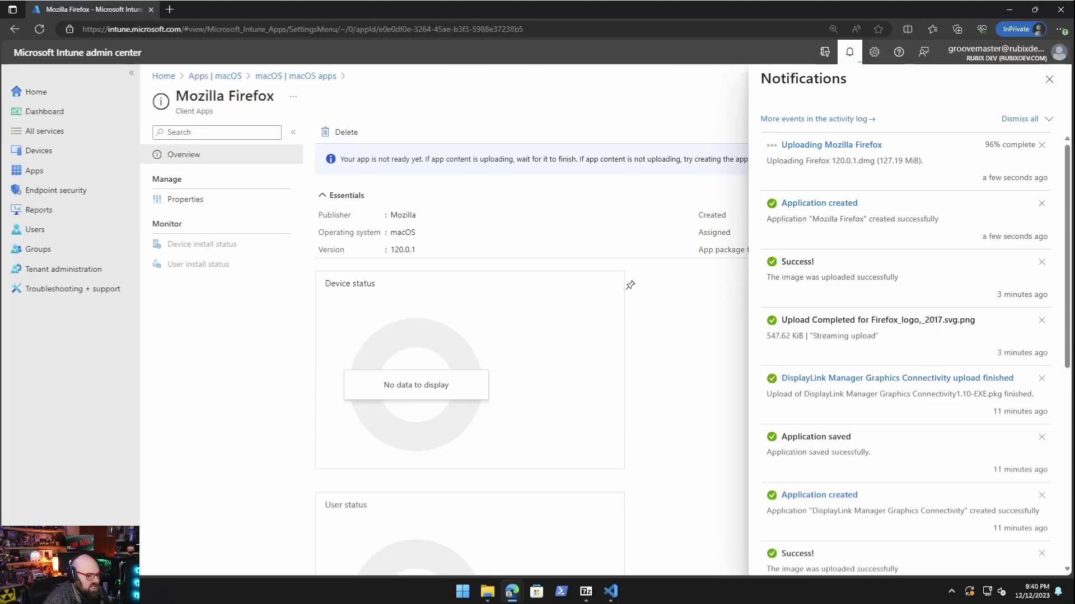
Step: In the shell-intune-samples GitHub tab, open macOS/Apps/Edge/installEdge.sh
mouse_move(512, 591)
click(451, 534)
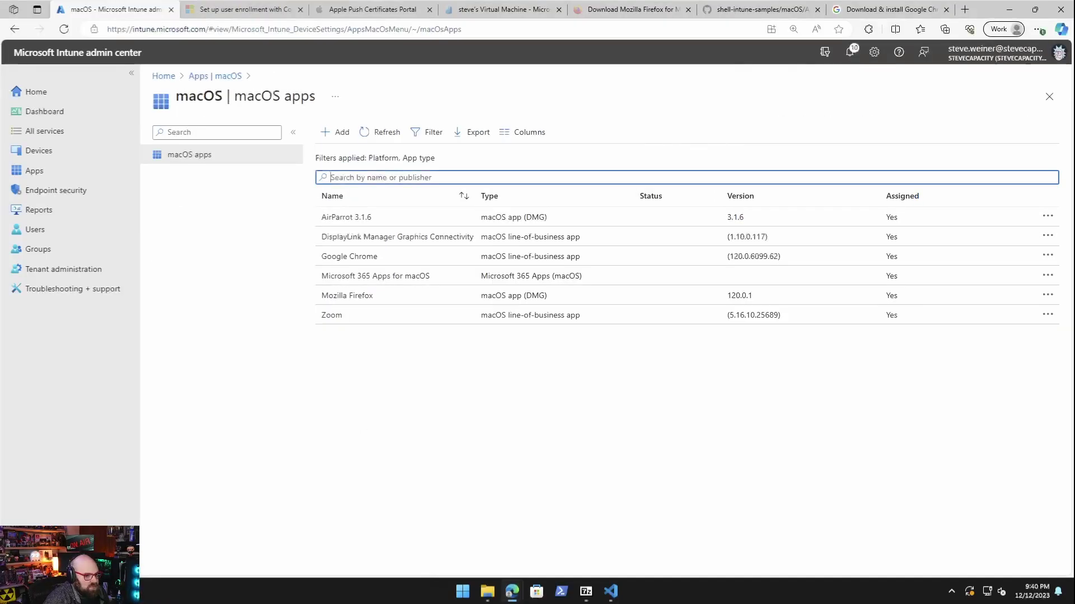
key(ctrl+6)
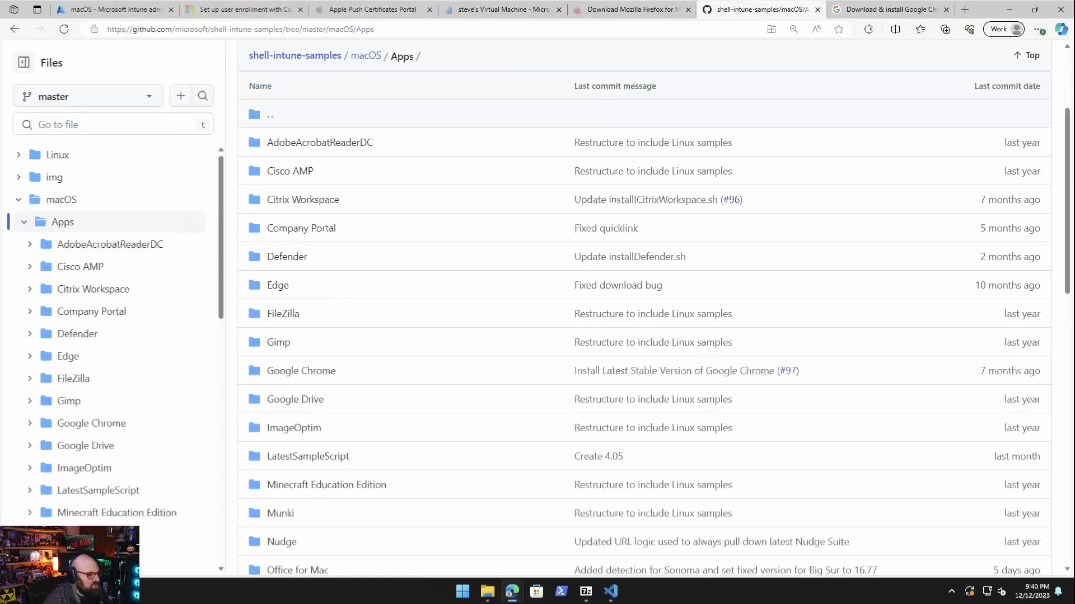
scroll(252, 233, up, 3)
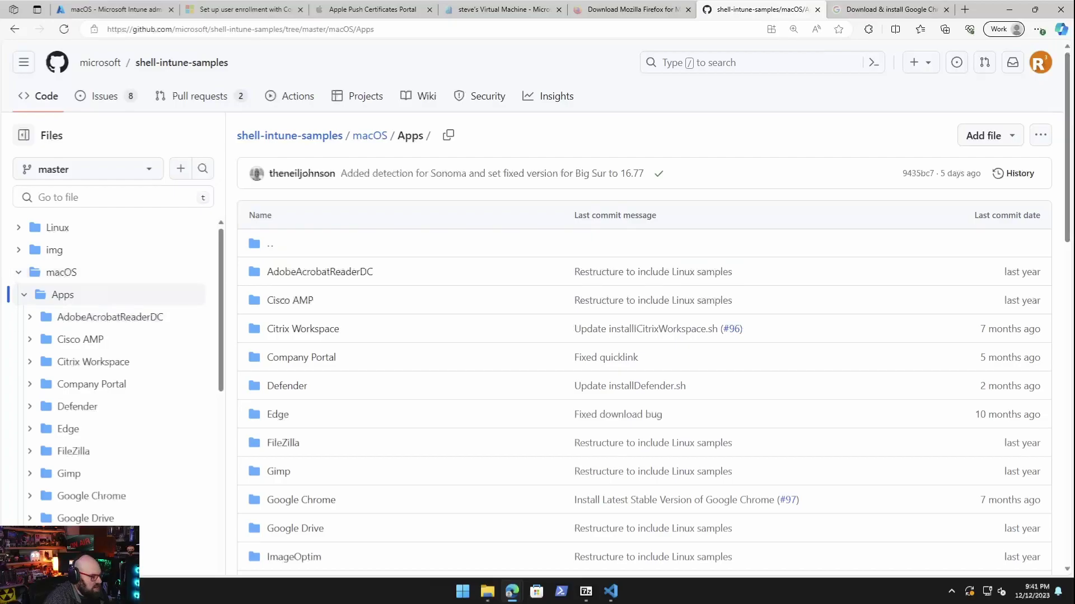
scroll(112, 392, down, 3)
scroll(112, 336, down, 6)
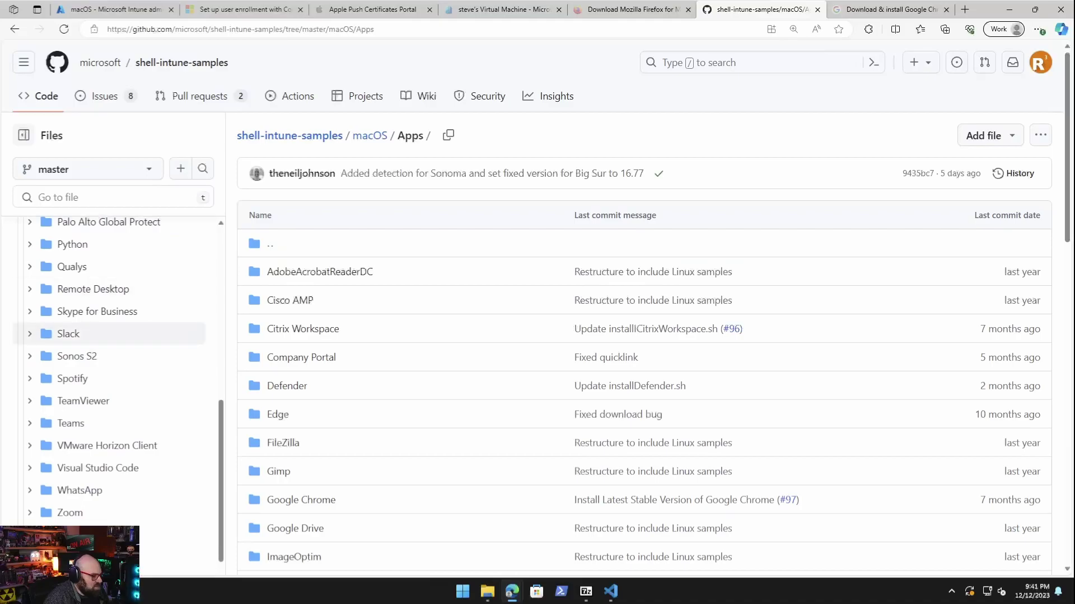
scroll(112, 291, down, 3)
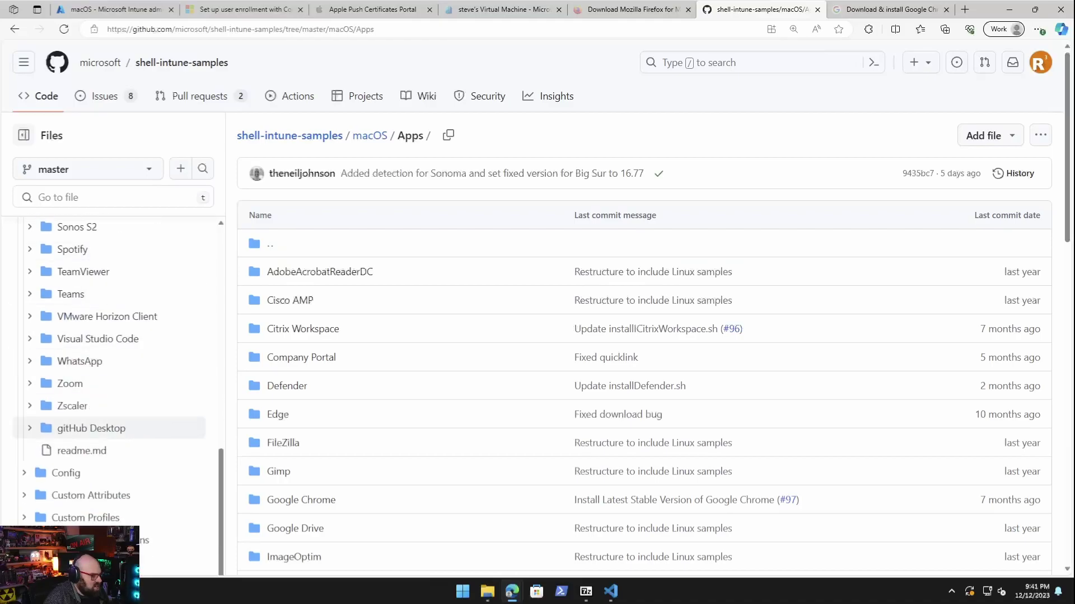
scroll(112, 448, up, 6)
scroll(112, 454, up, 5)
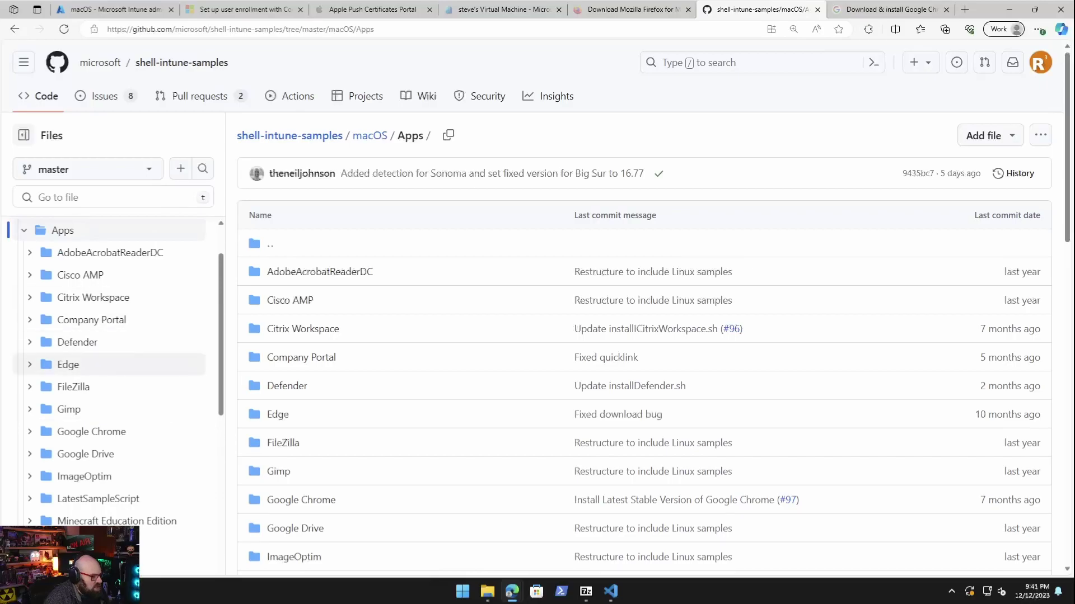
click(67, 364)
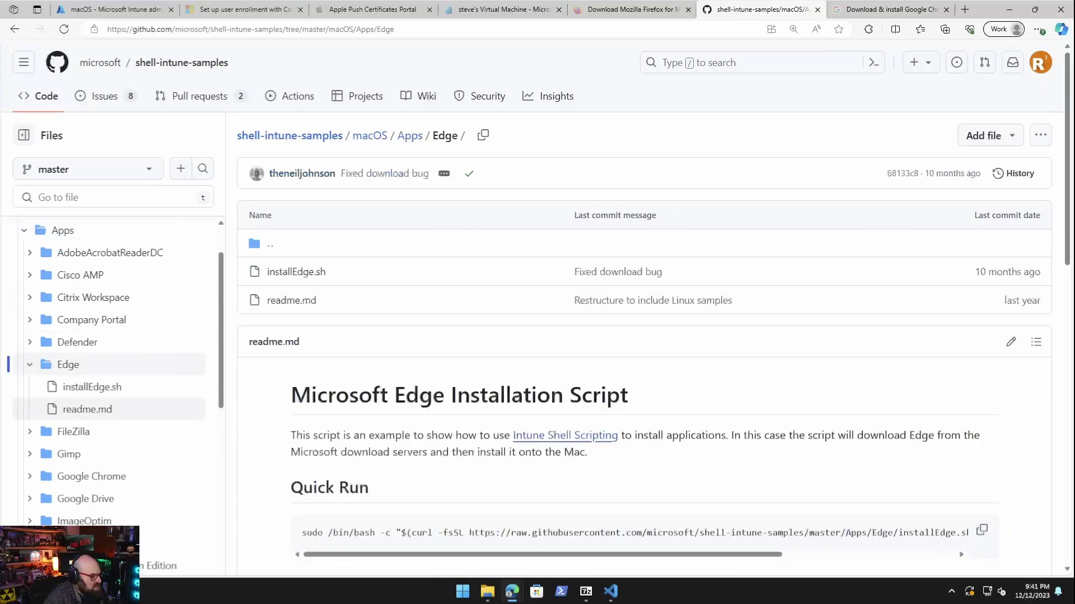
click(90, 387)
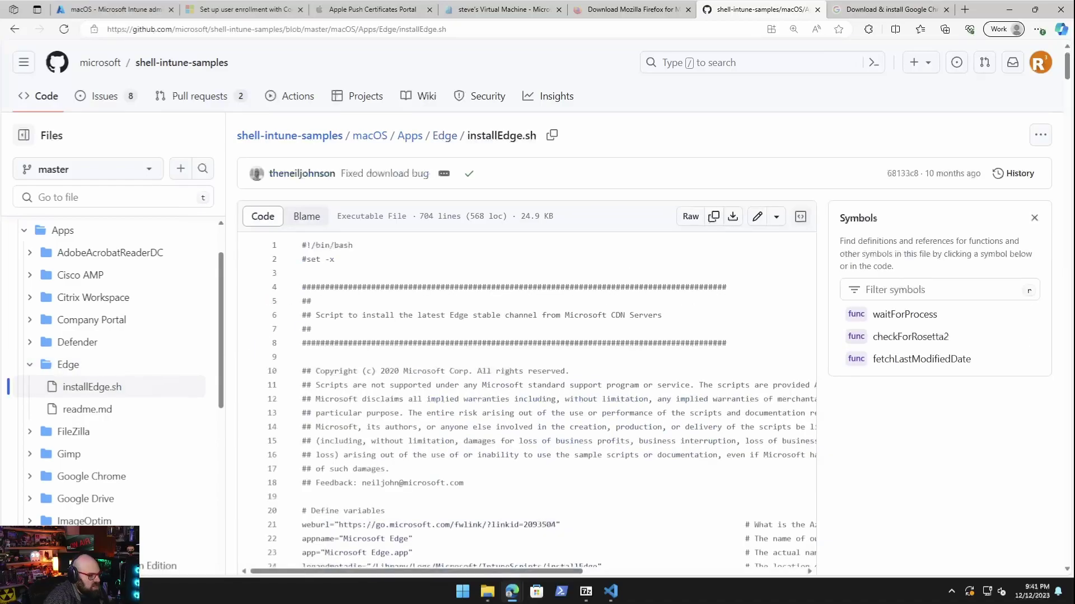
Step: Download installEdge.sh as a raw file and minimize GitHub to return to Intune
scroll(526, 336, down, 7)
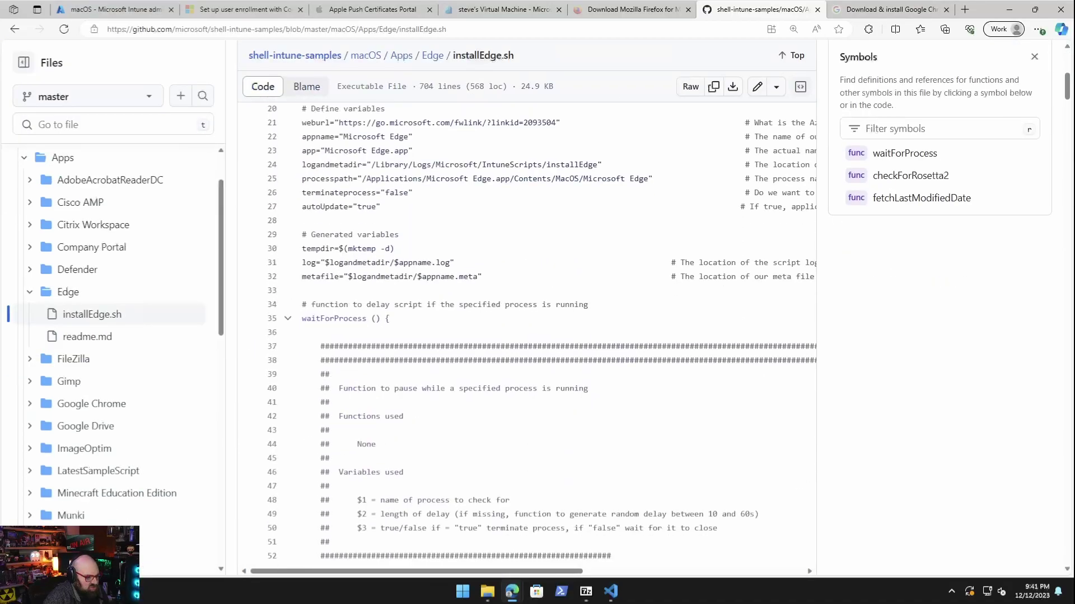
scroll(526, 336, down, 20)
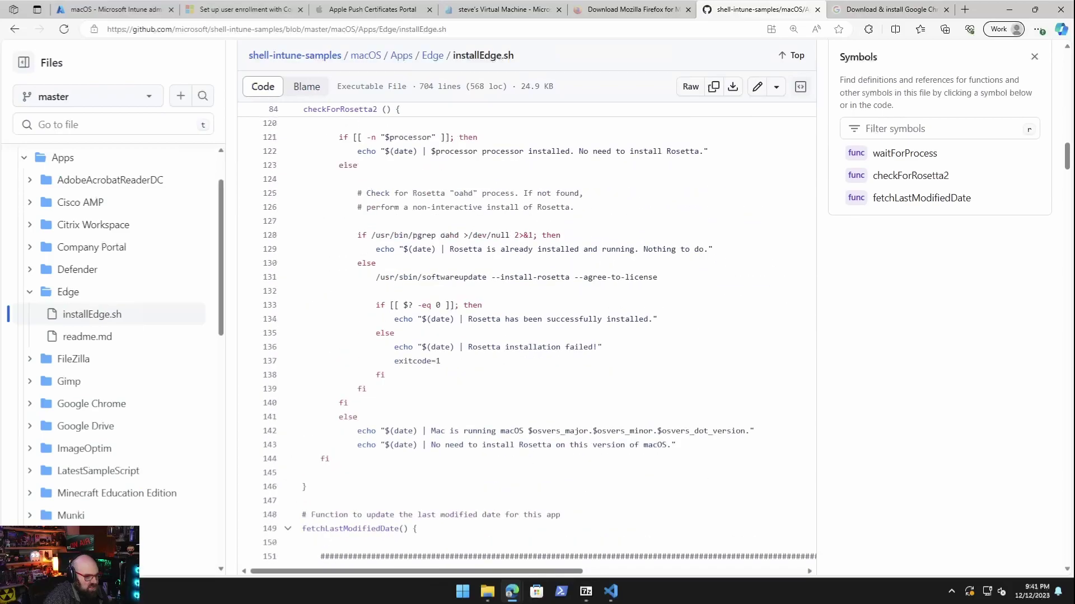
scroll(526, 336, up, 20)
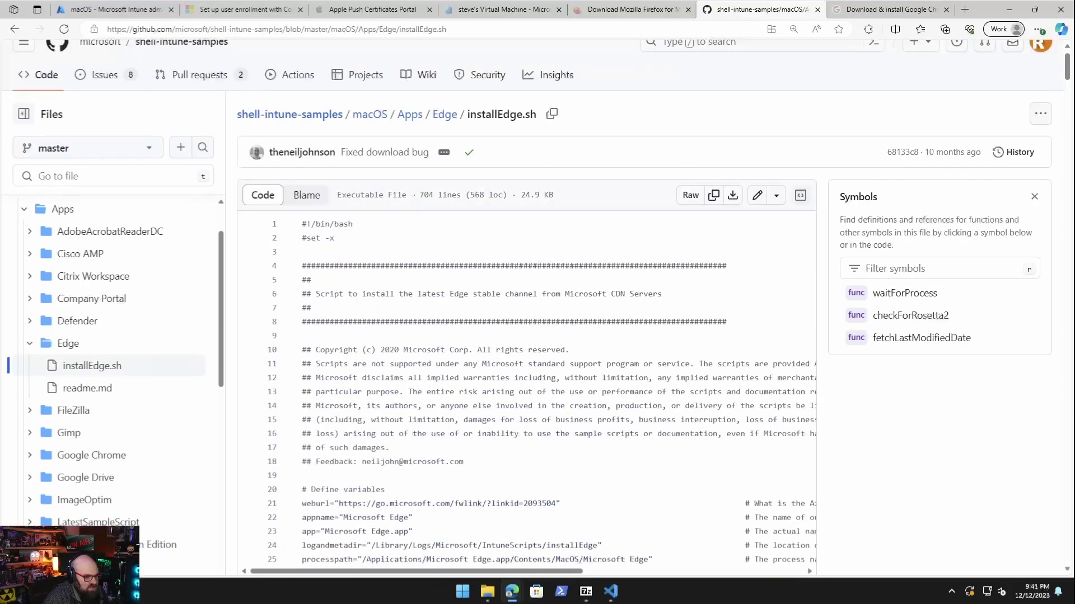
click(732, 217)
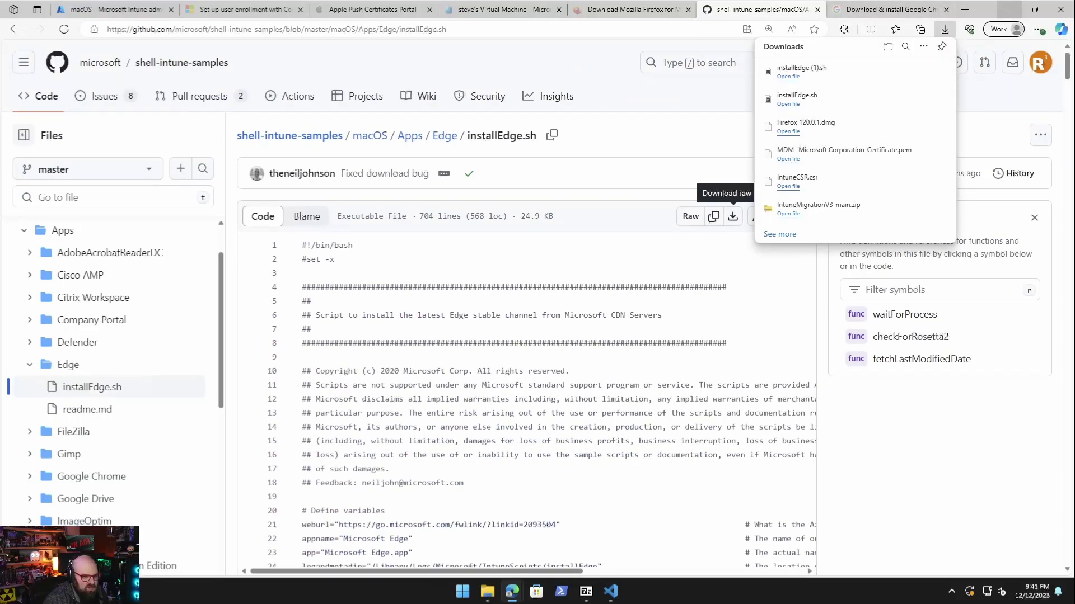
click(1009, 9)
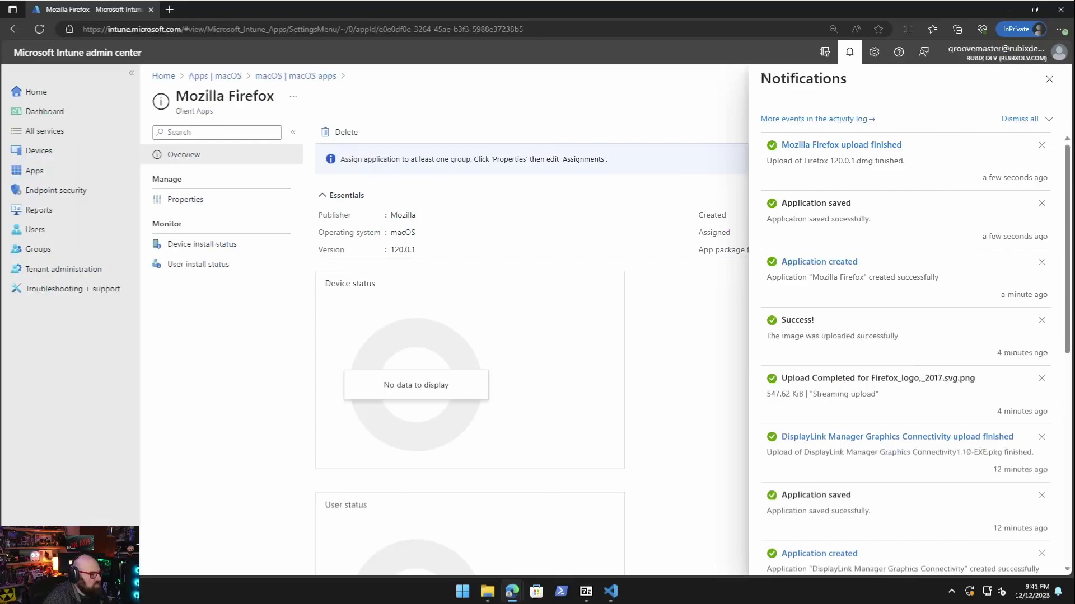
Step: Go to Devices > macOS > Shell scripts, which currently lists no scripts
click(40, 150)
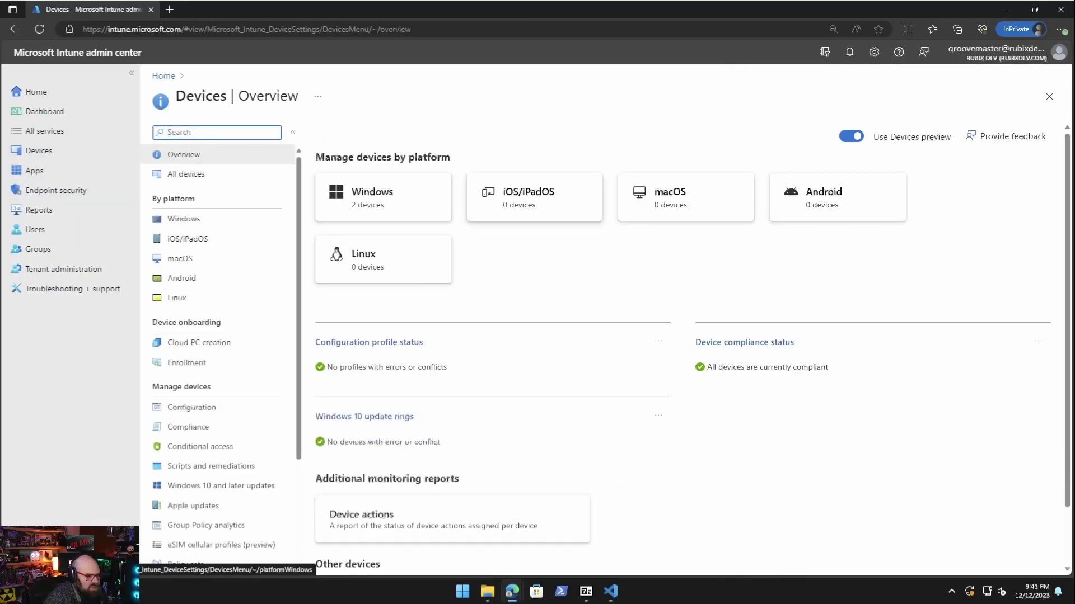
click(179, 258)
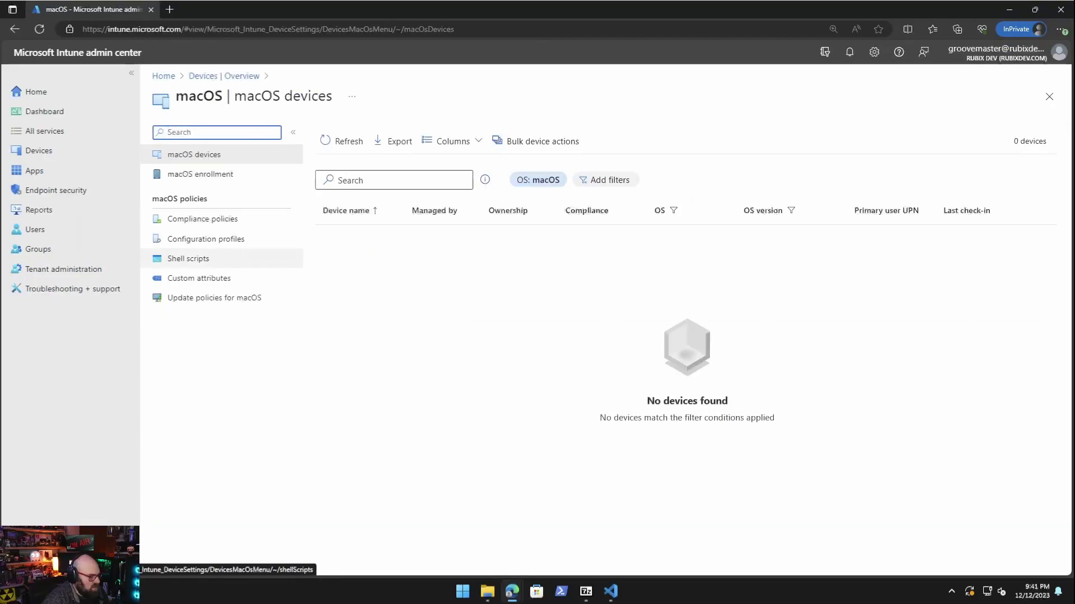
click(188, 258)
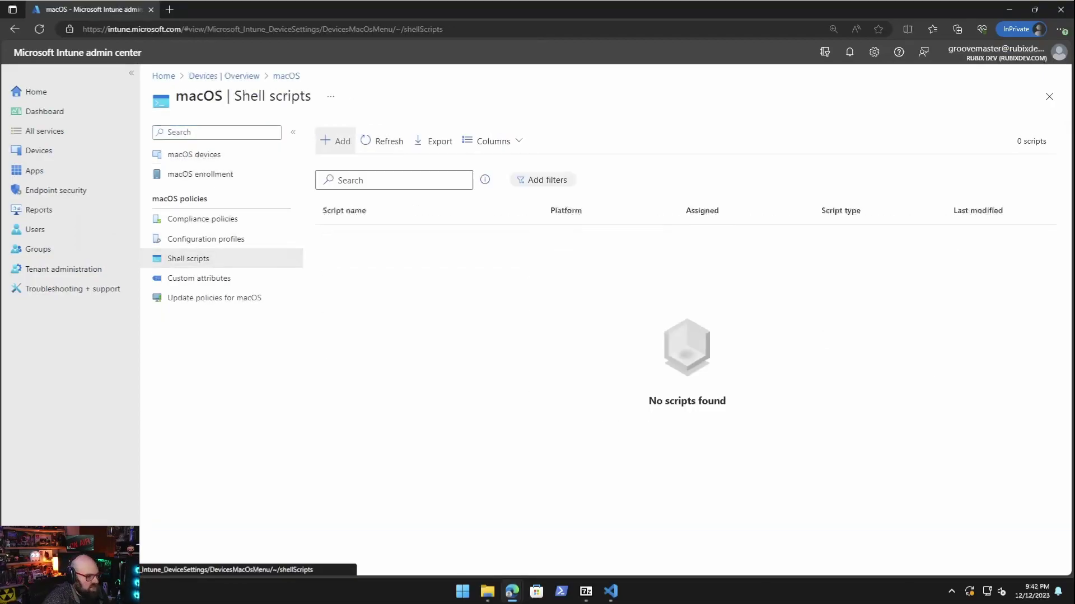
Step: Name the new macOS shell script 'M365-Mac-Install Edge Browser' and continue to Script settings
click(336, 141)
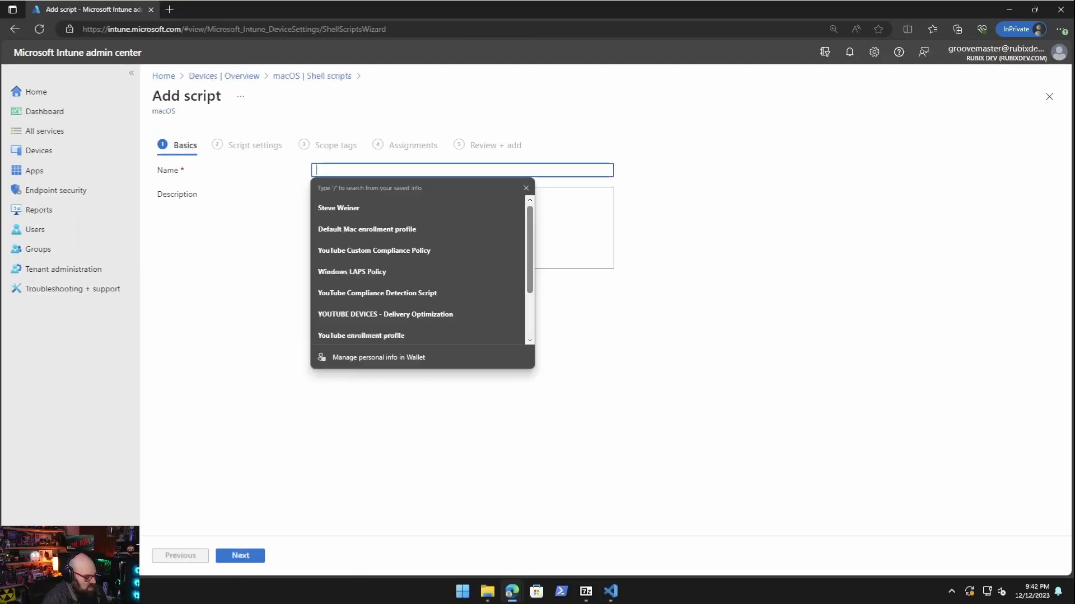
text(Mac-)
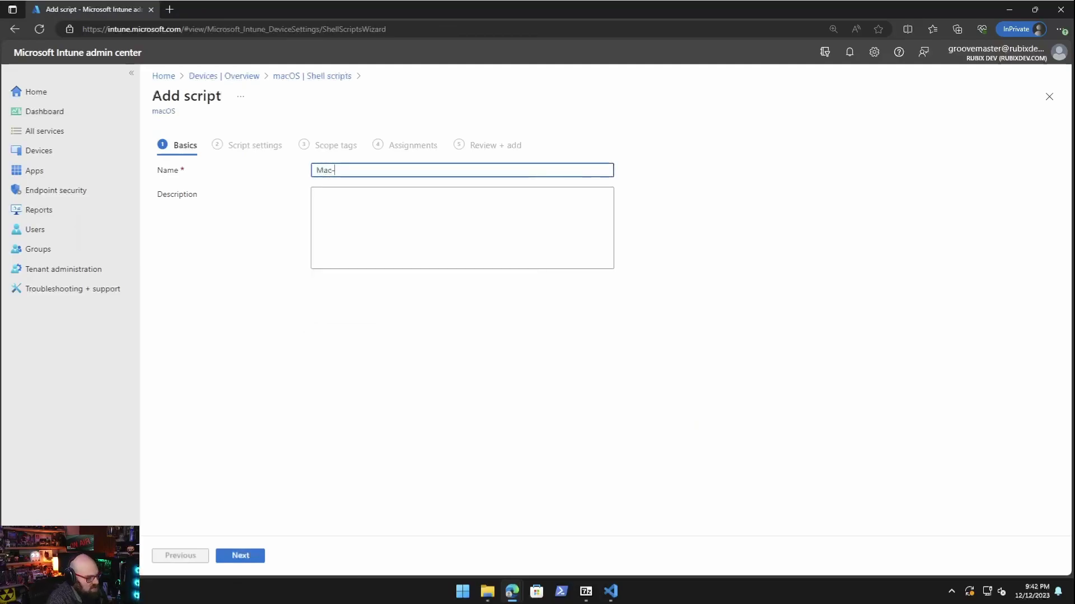
key(BackSpace)
key(BackSpace)
key(BackSpace)
key(BackSpace)
text(M3)
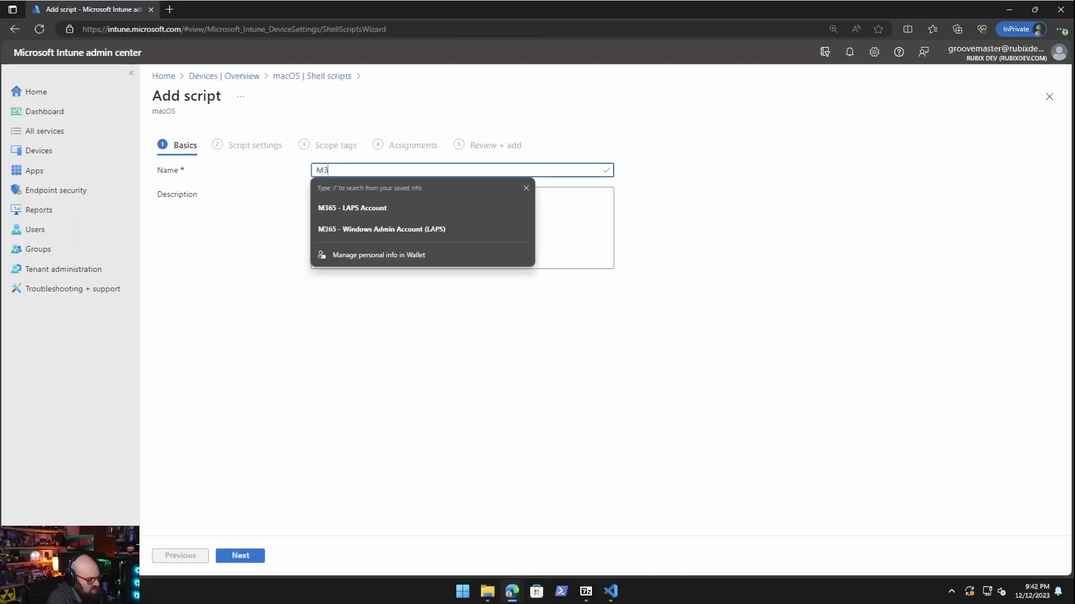
text(65-Mac-)
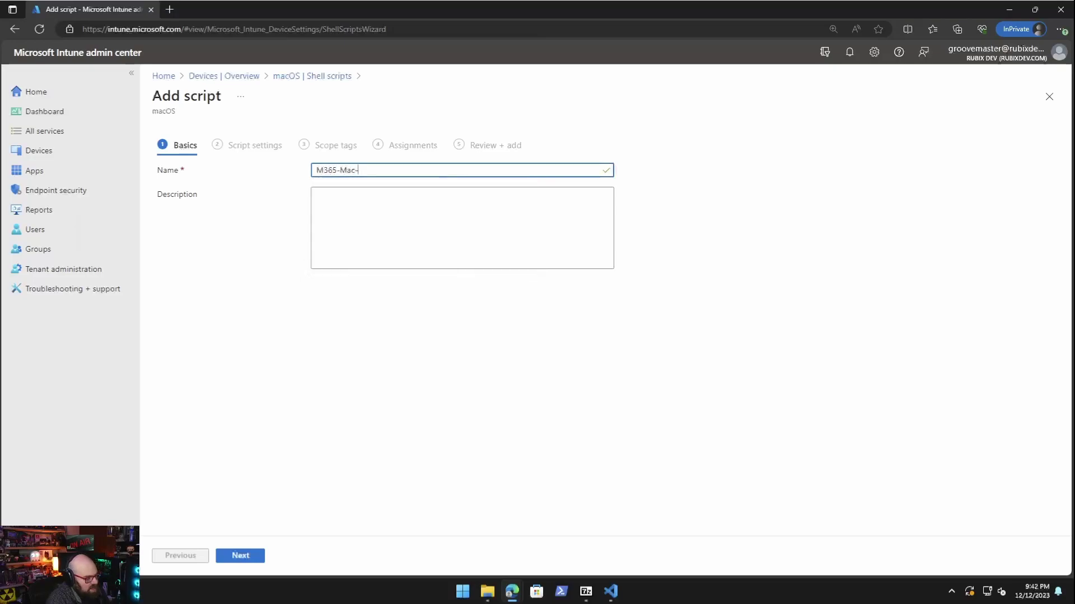
text(Install Edge Browser)
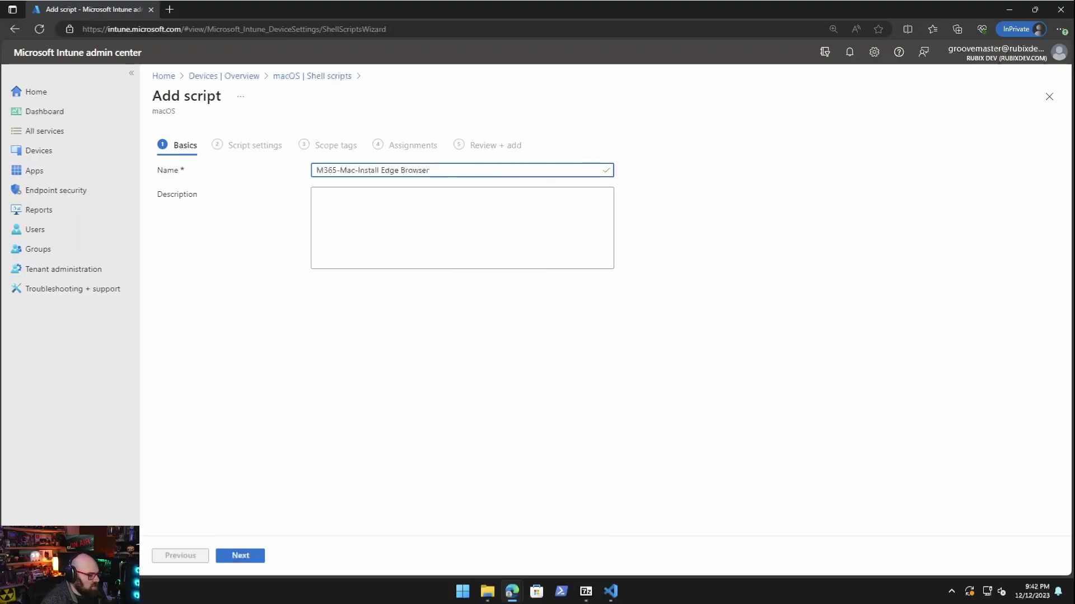
click(240, 555)
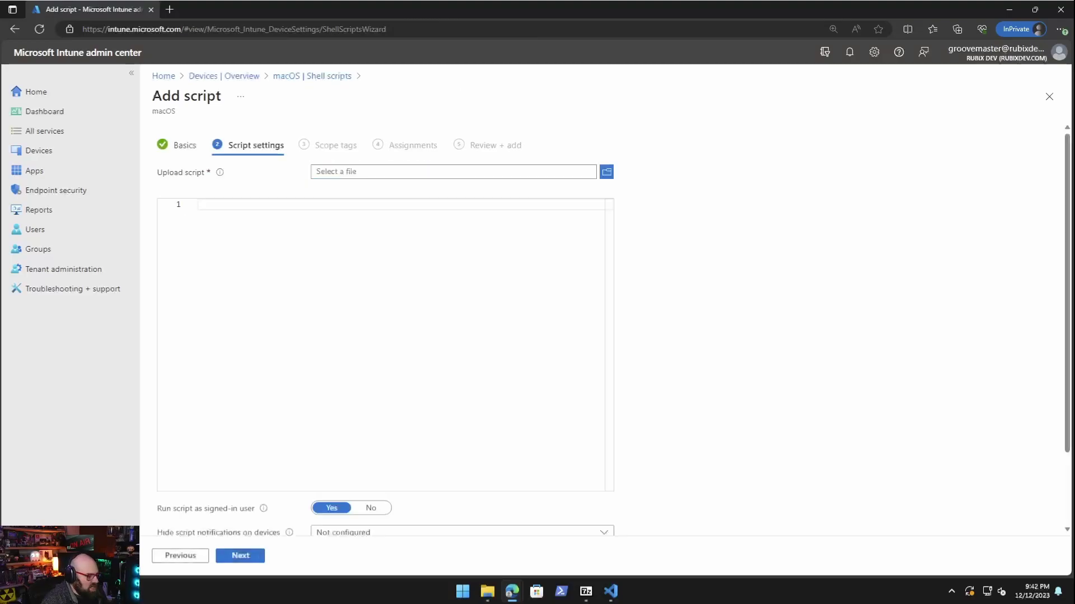
Step: Upload installEdge.sh from the Downloads folder as the script file
click(606, 172)
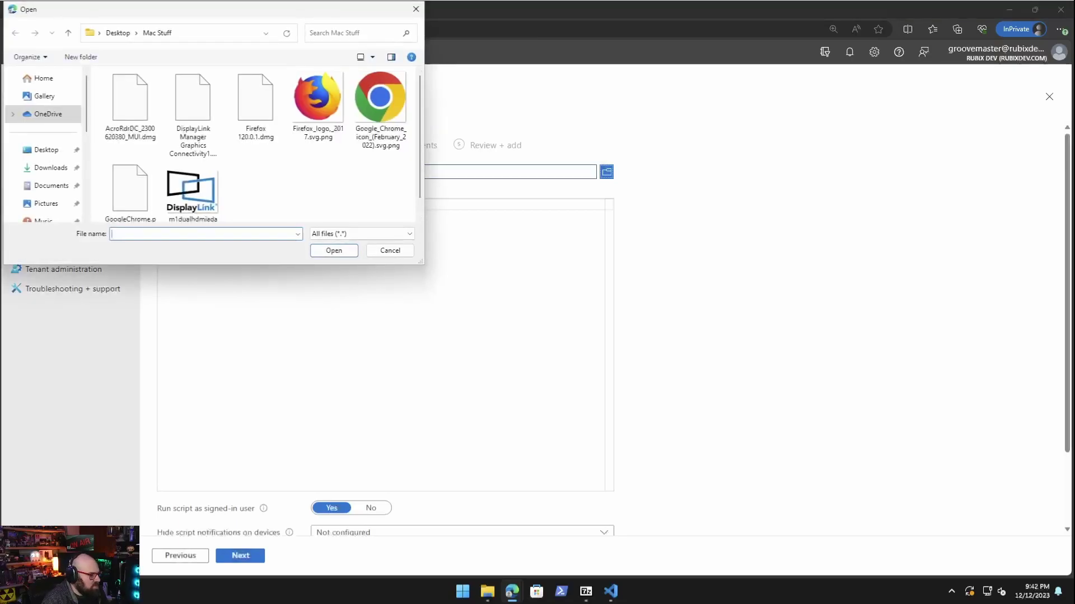
click(50, 167)
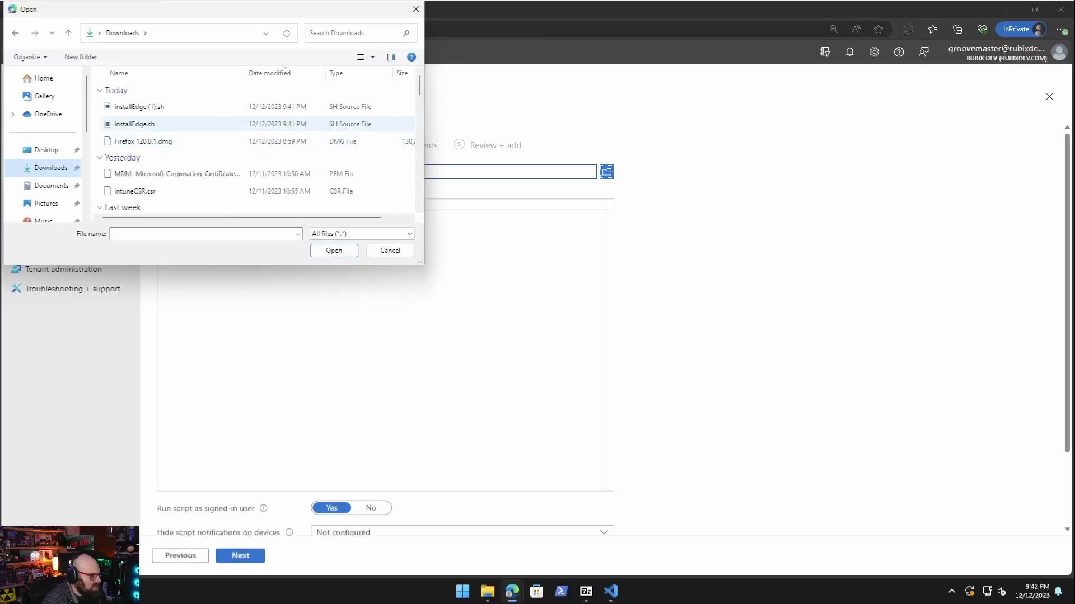
click(134, 124)
key(Return)
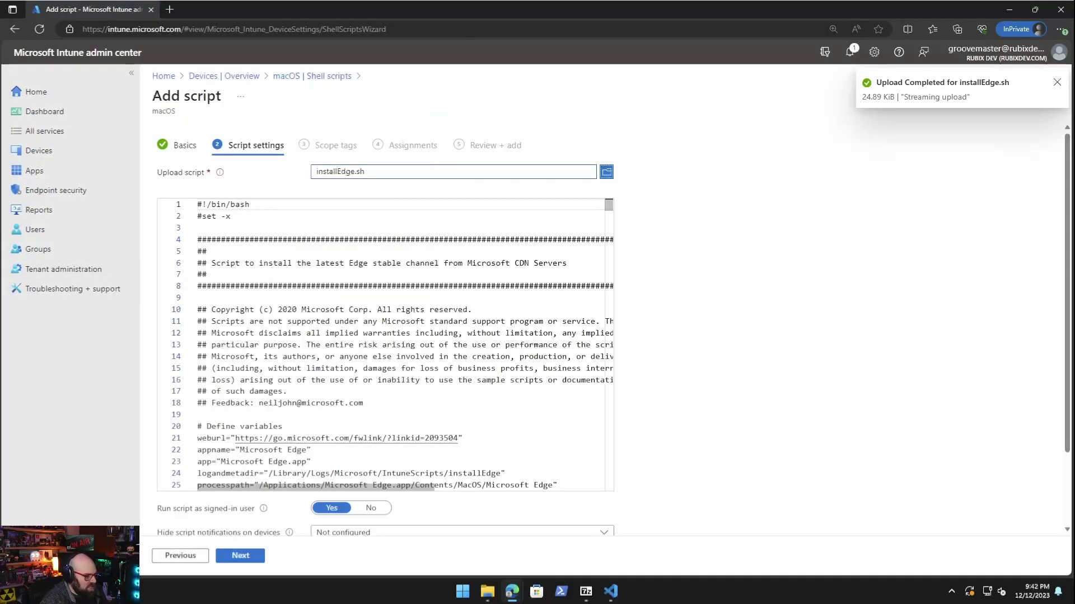
Step: Set Run script as signed-in user to No and Max retries to 3 times, then continue
scroll(386, 336, down, 3)
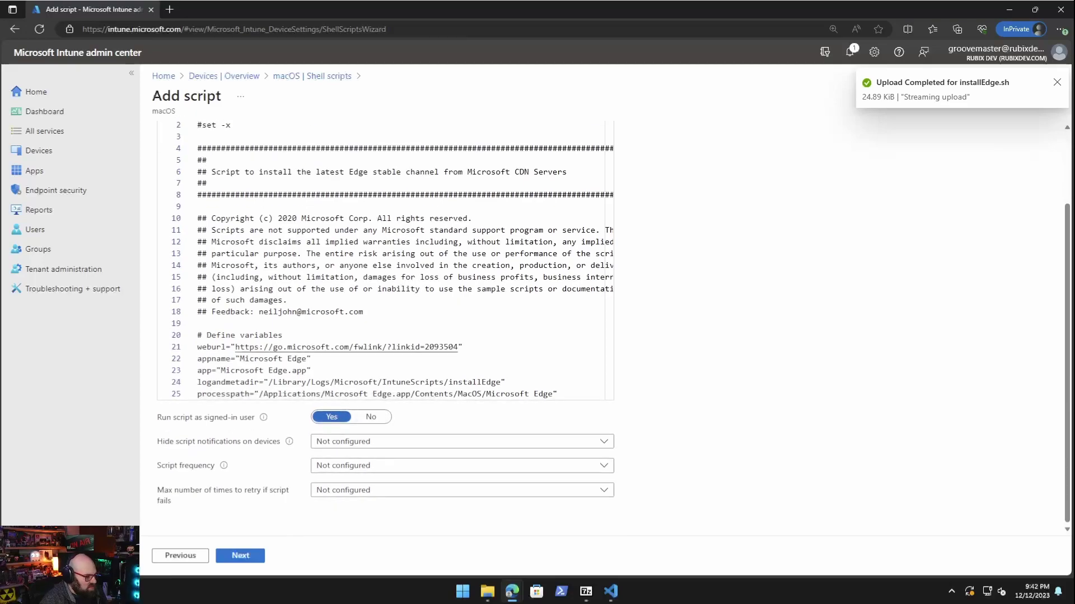
click(371, 417)
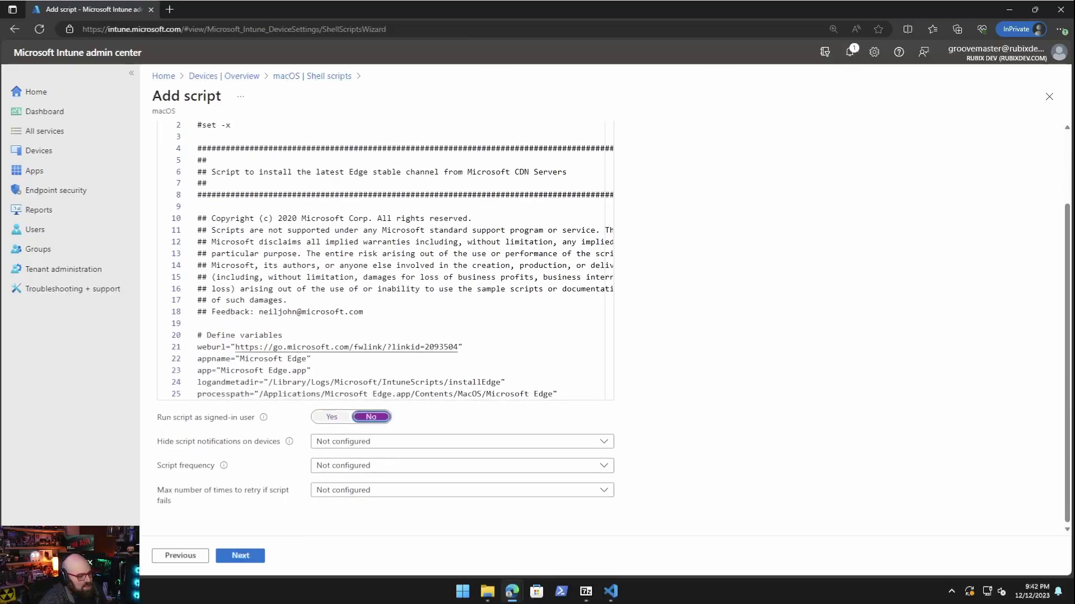
mouse_move(264, 417)
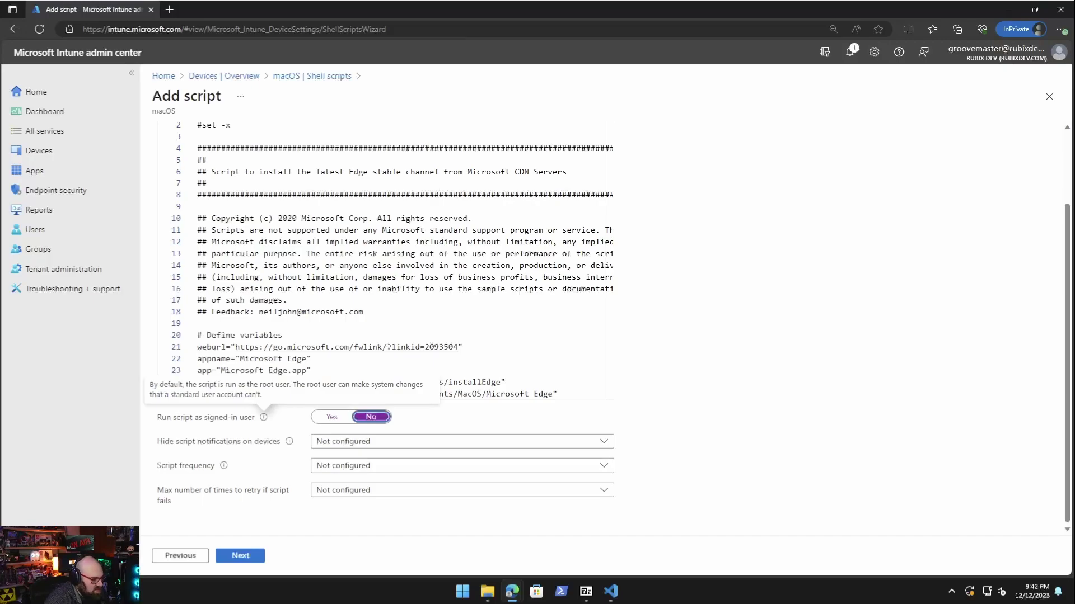
key(Tab)
key(Tab)
key(Tab)
key(Return)
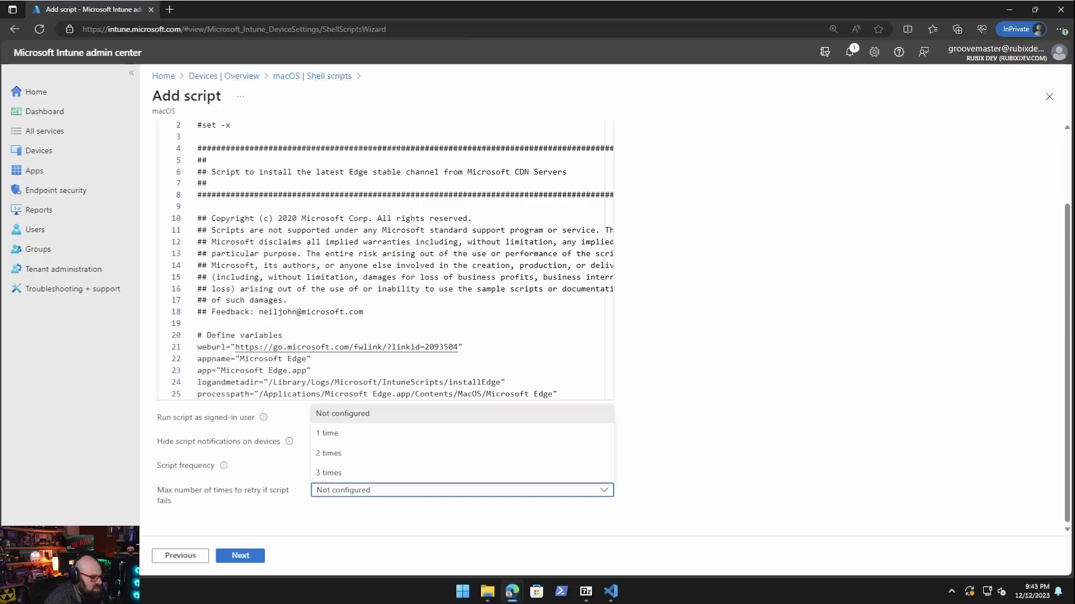
key(Down)
key(Down)
key(Down)
key(Return)
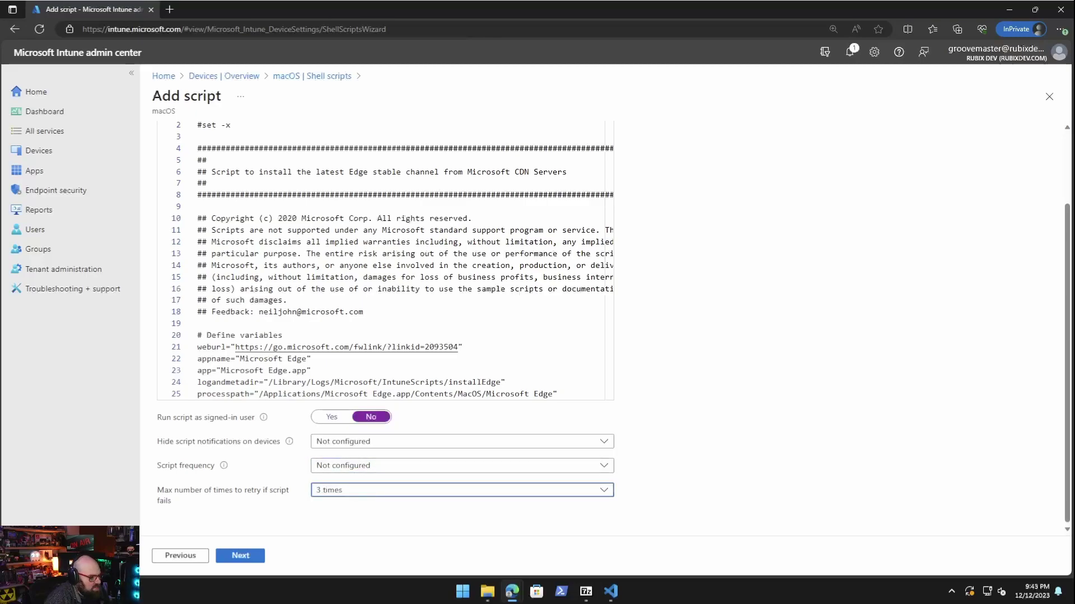
key(Tab)
key(Return)
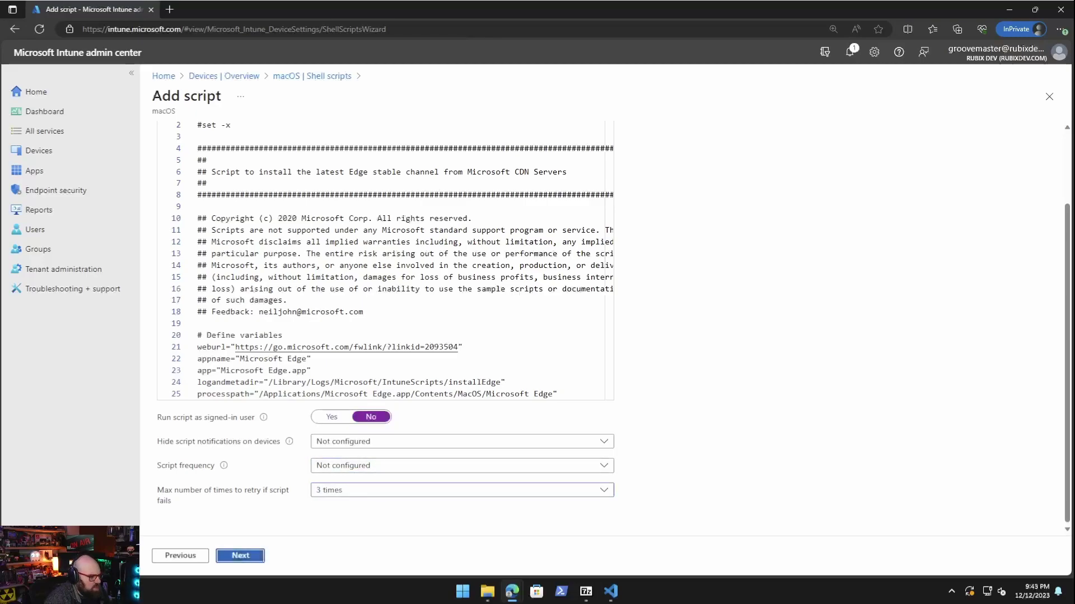
Step: Skip scope tags and group assignments, then create the M365-Mac-Install Edge Browser script
key(Return)
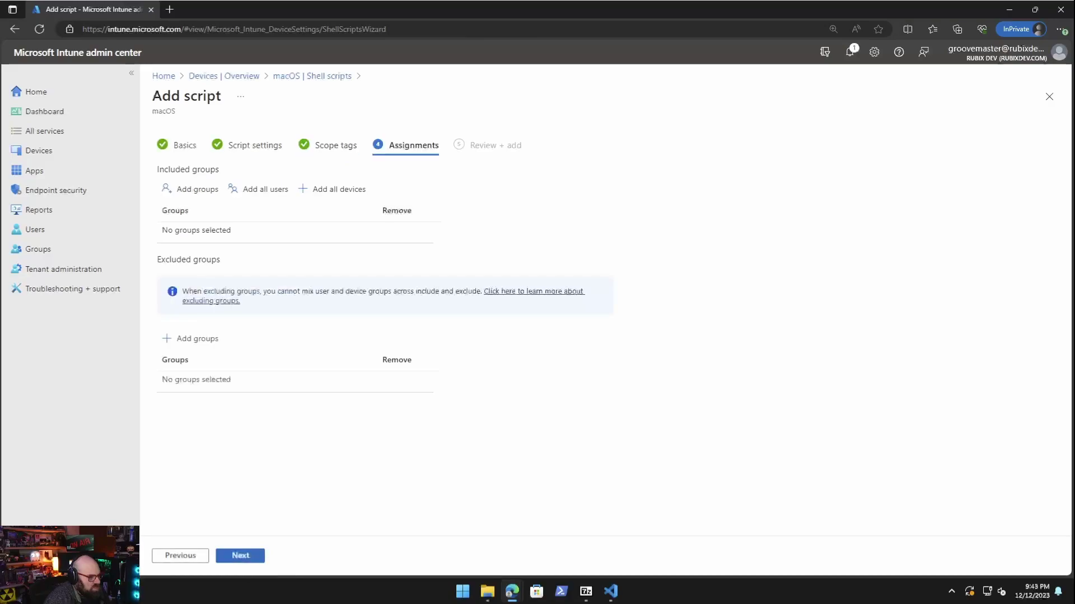
key(shift+Tab)
key(shift+Tab)
key(shift+Tab)
key(shift+Tab)
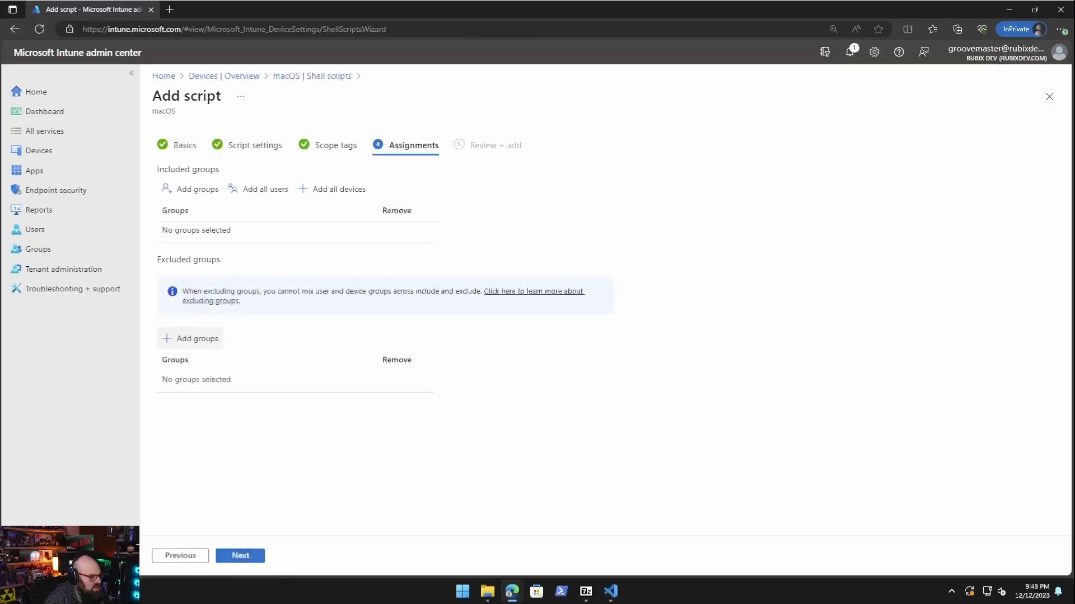
key(shift+Tab)
key(Right)
key(Right)
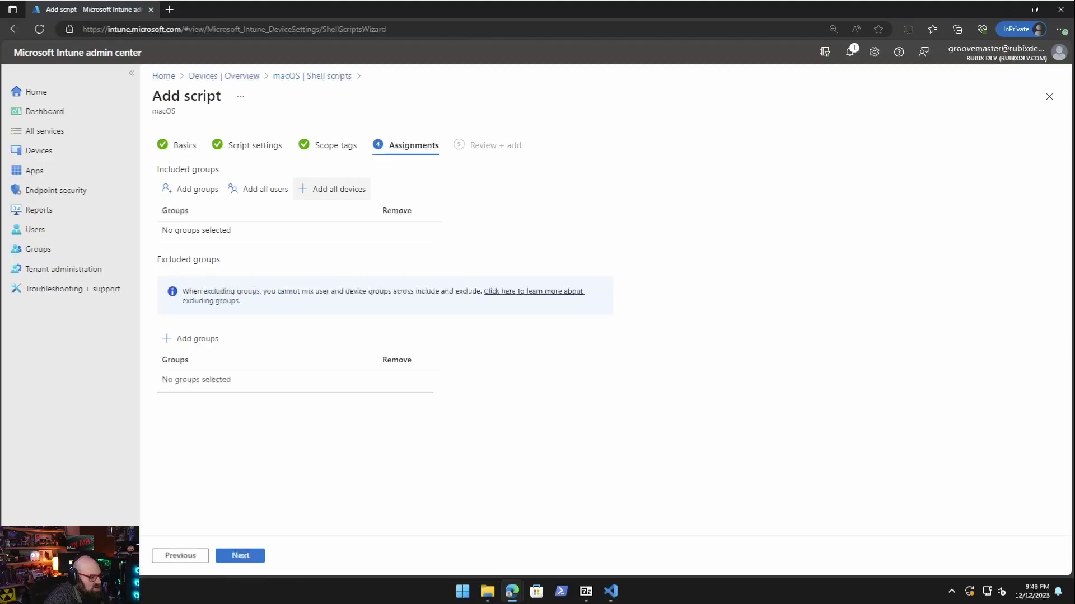
key(Tab)
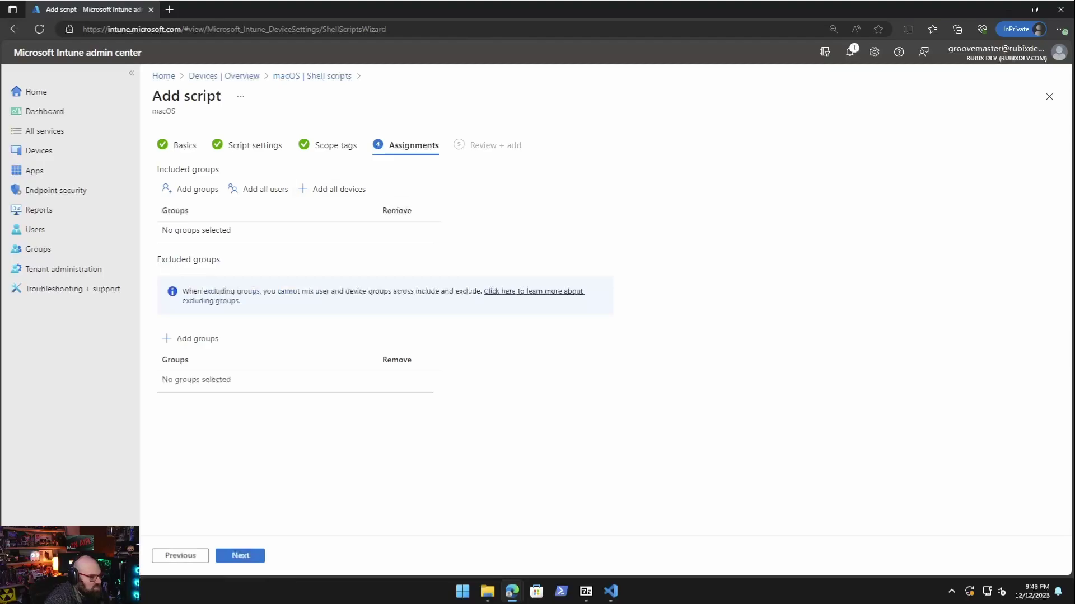
key(Return)
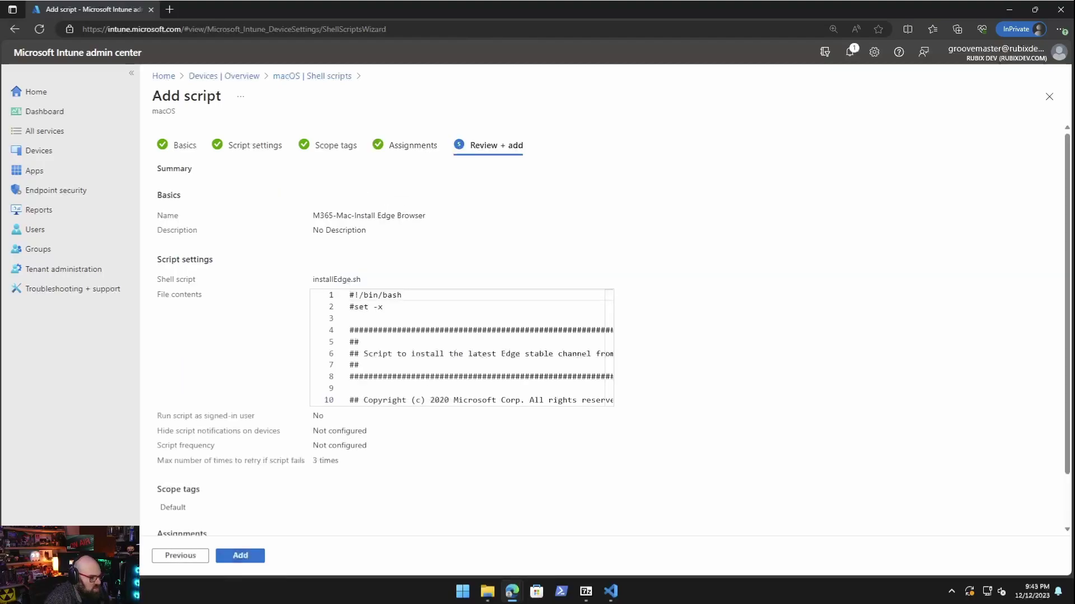
key(Return)
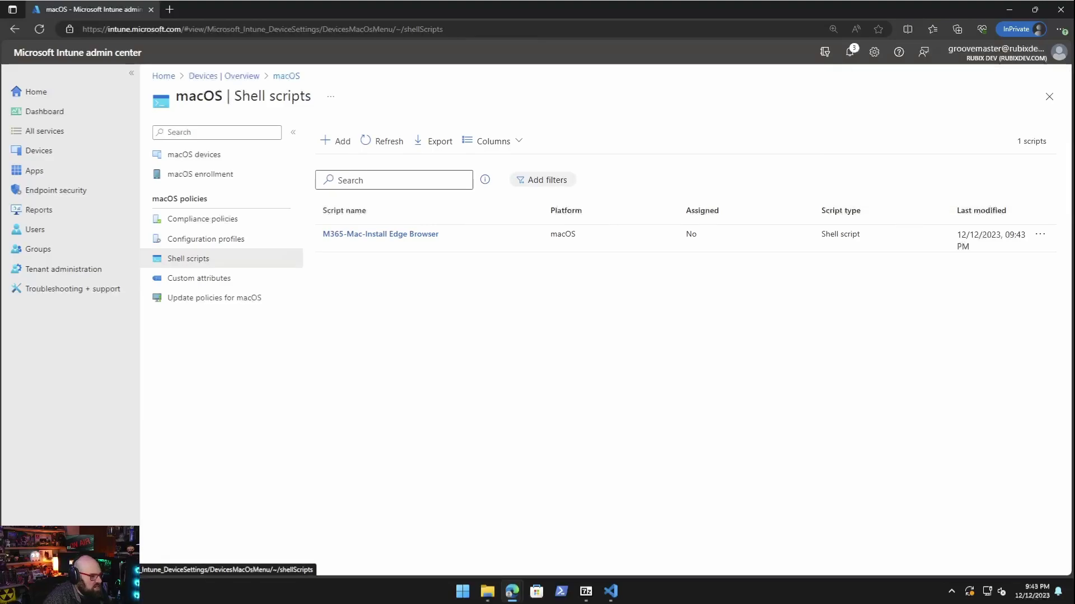
Step: Start adding a new macOS app of type Microsoft 365 Apps for macOS
click(34, 171)
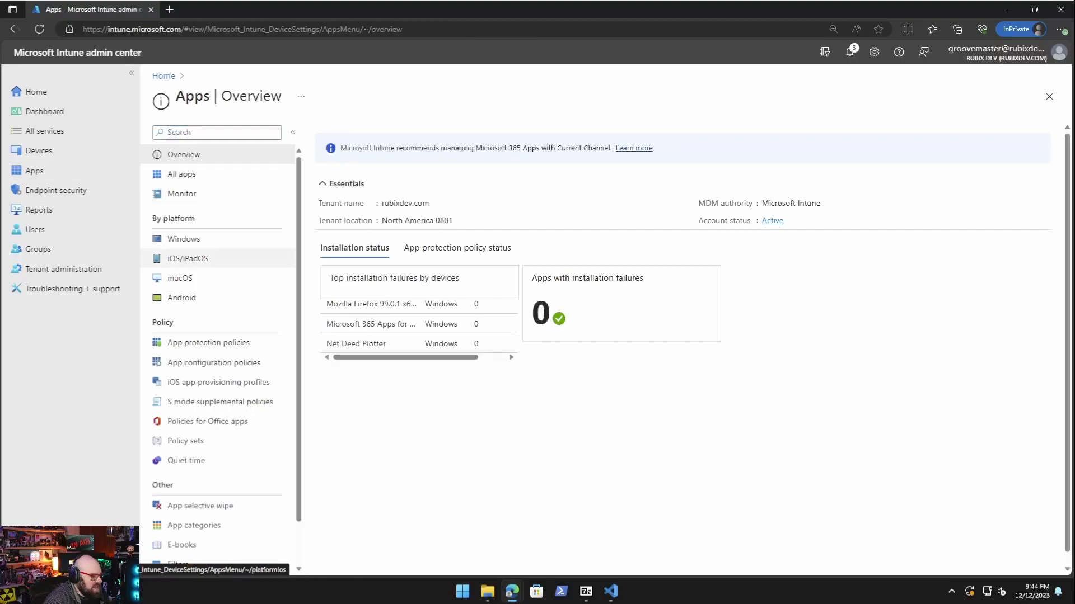
click(179, 278)
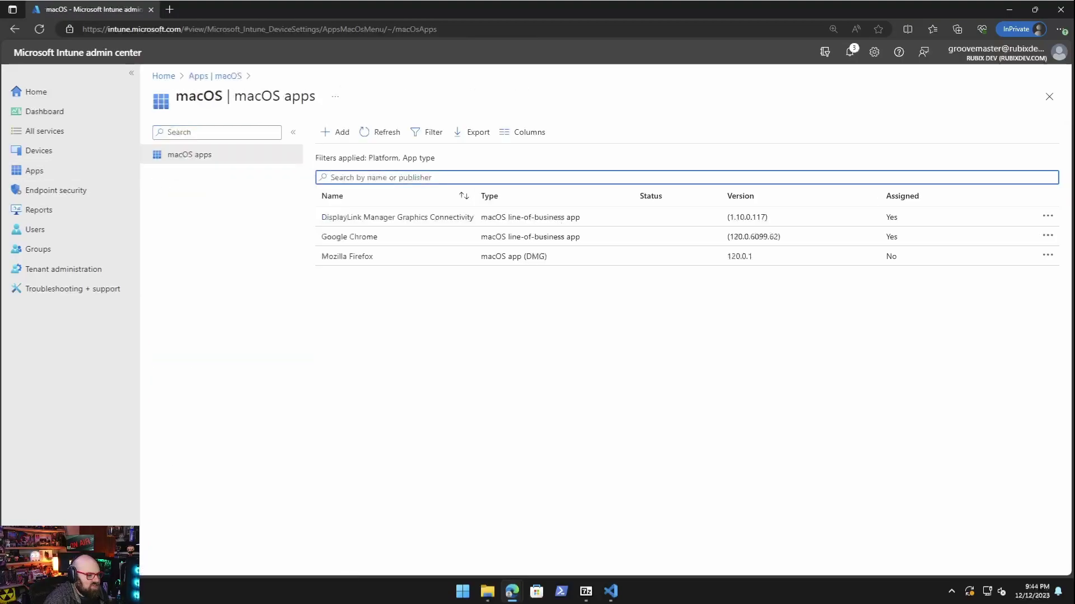
click(336, 133)
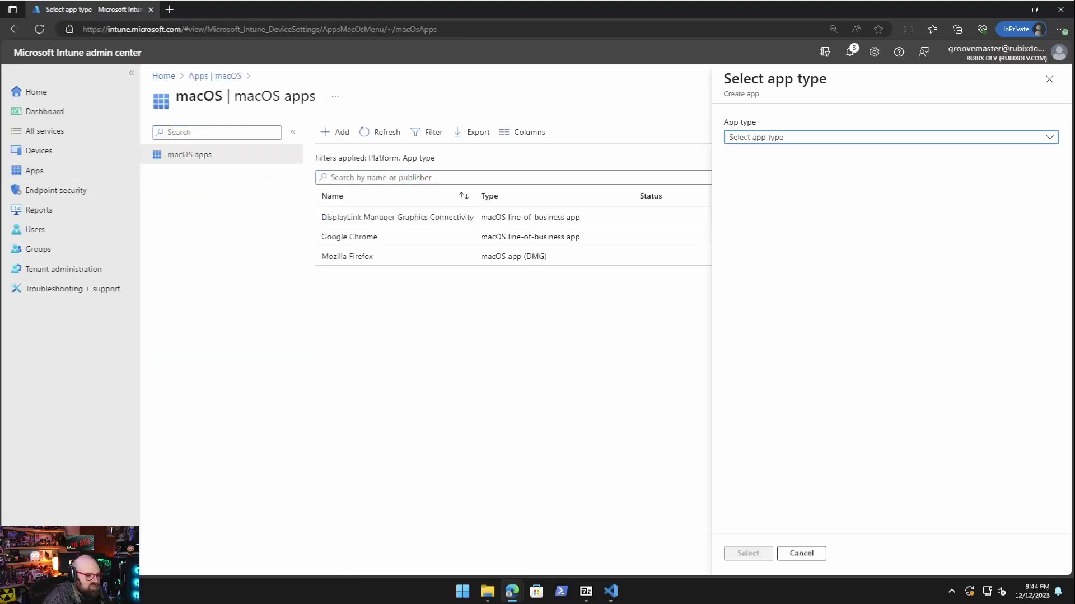
key(Return)
key(Down)
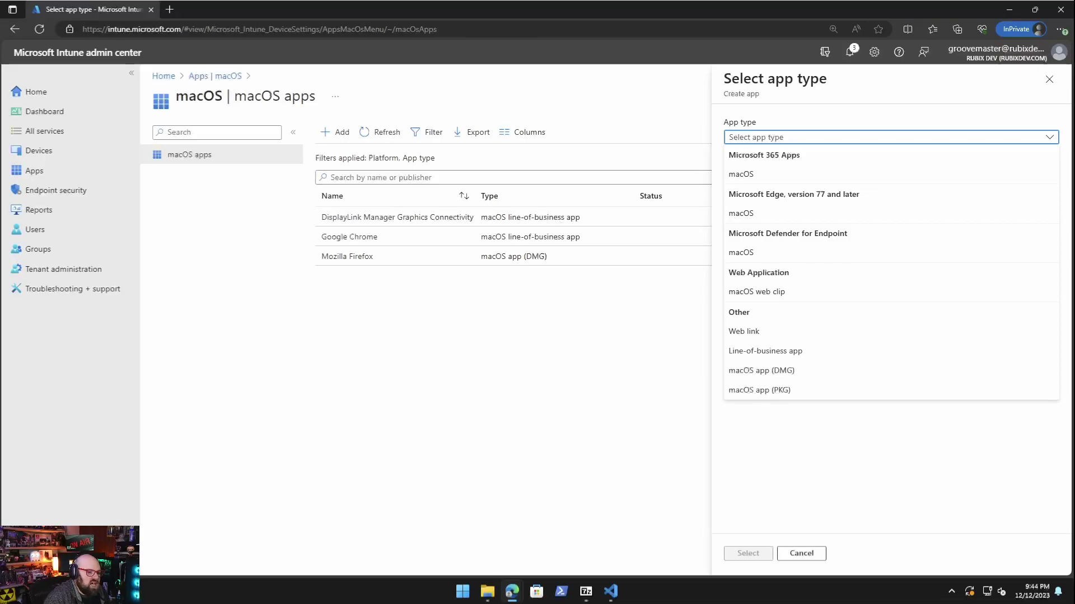
key(Return)
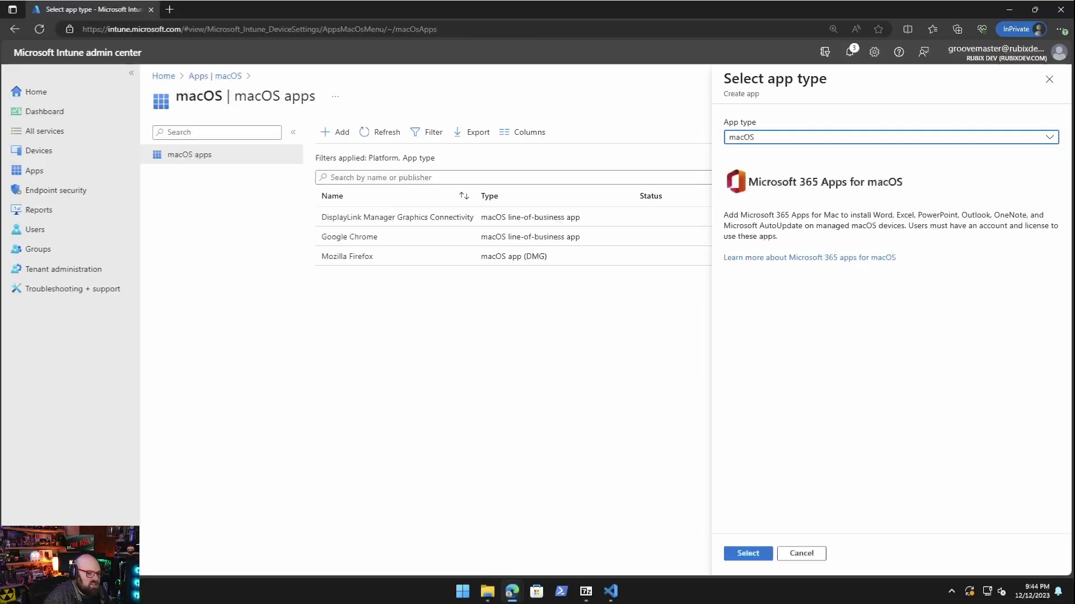
click(747, 553)
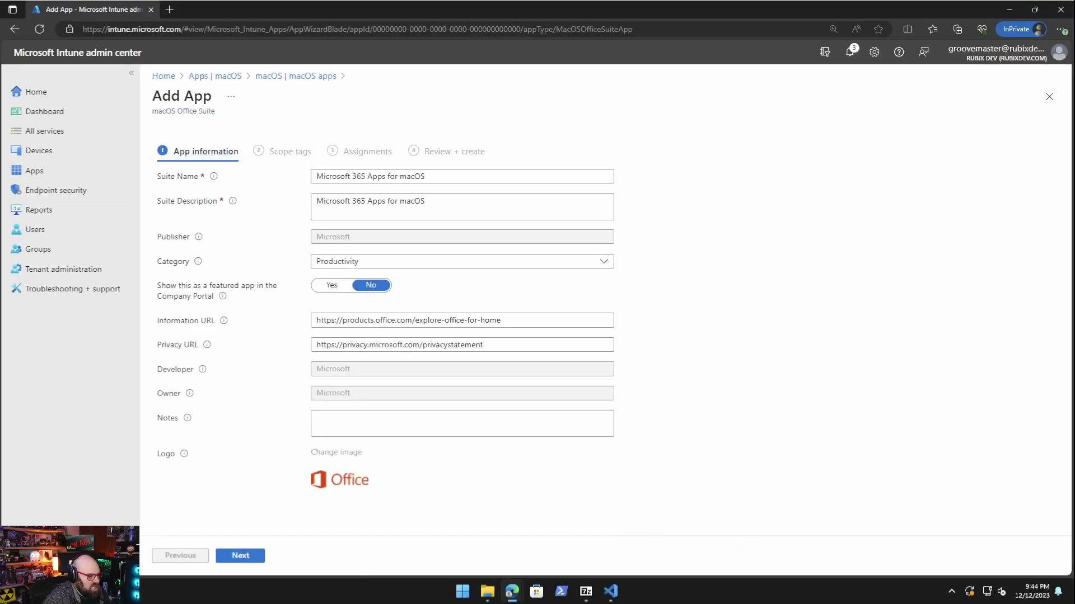
Step: Make Microsoft 365 Apps for macOS available to all users on enrolled devices and create it
click(240, 555)
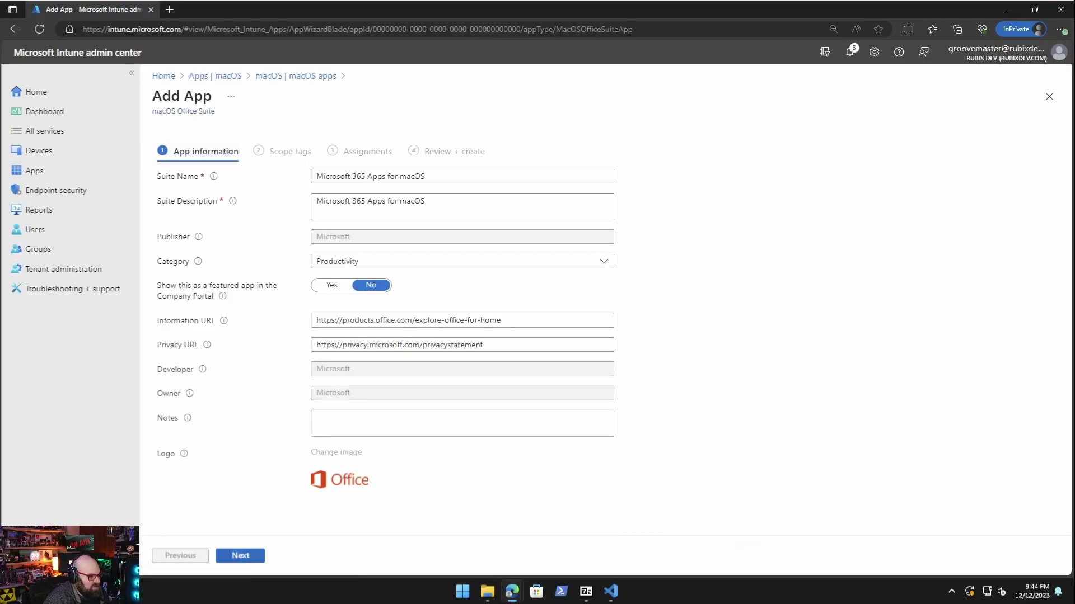
click(180, 555)
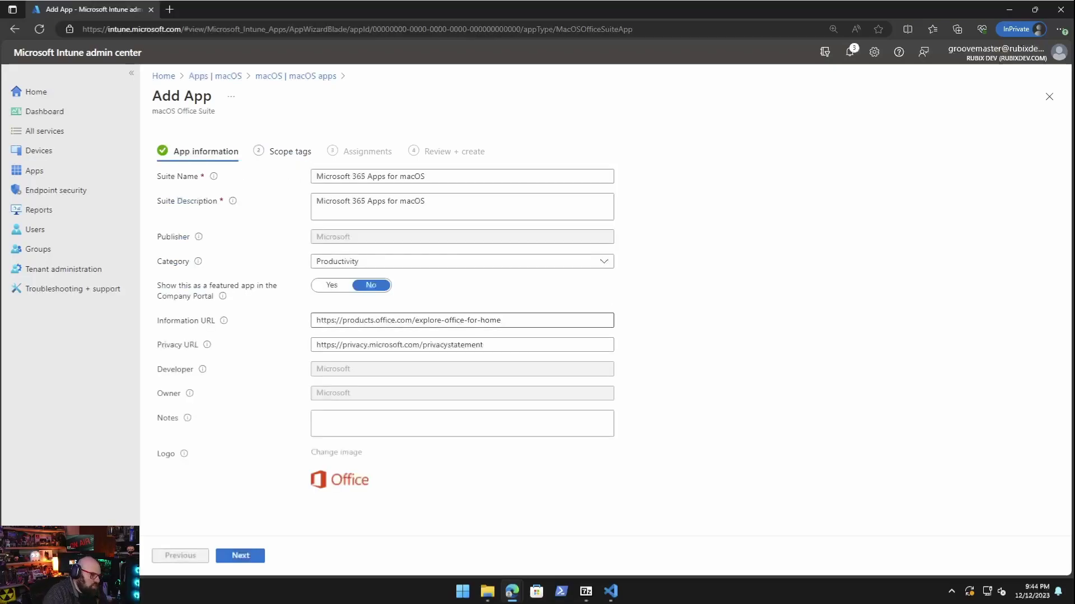
click(240, 555)
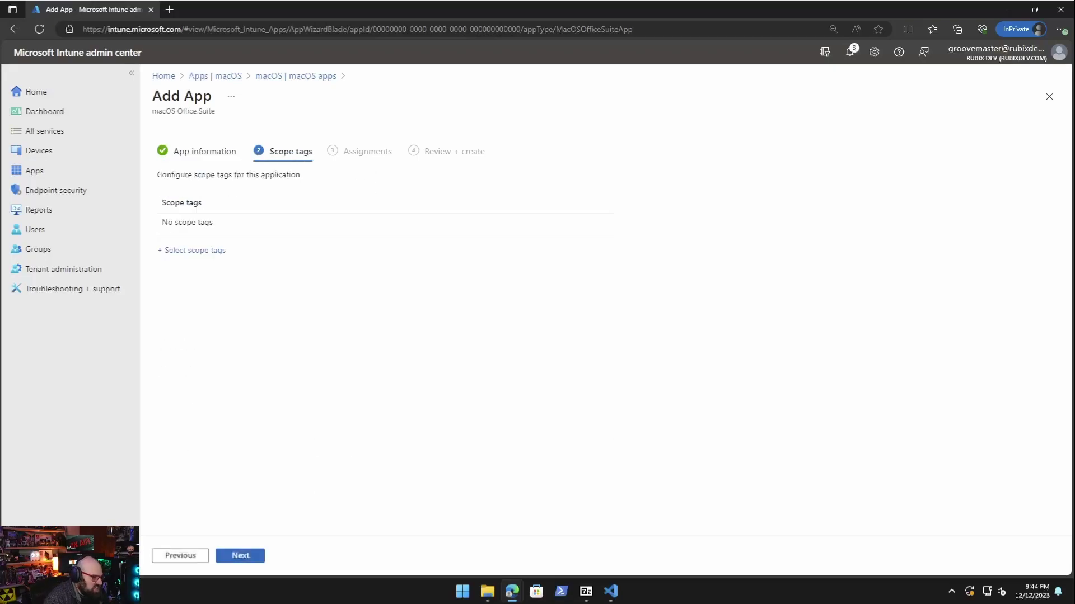
key(Return)
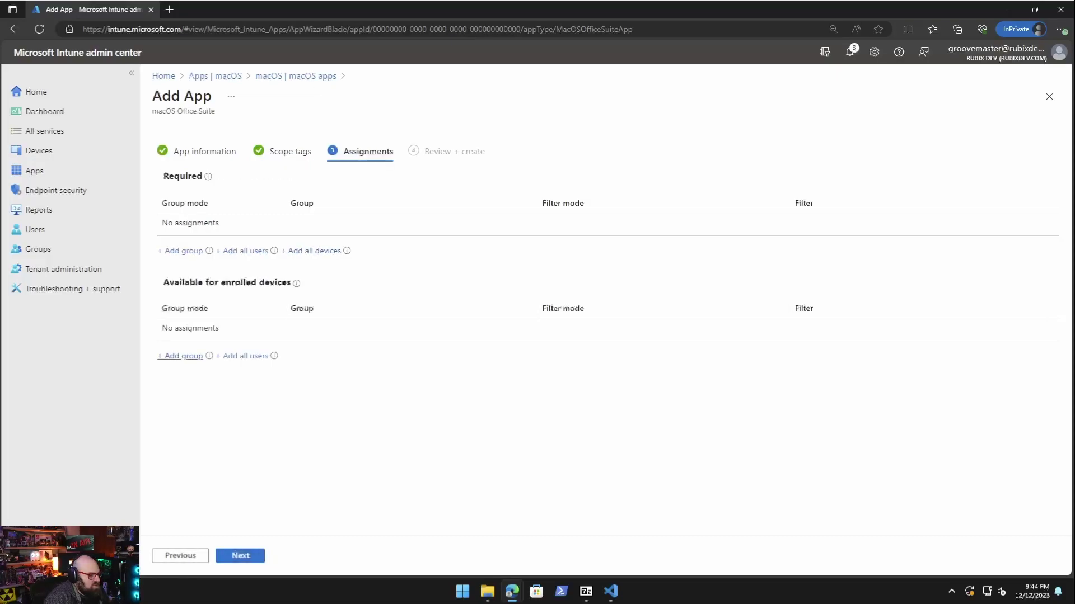
click(242, 356)
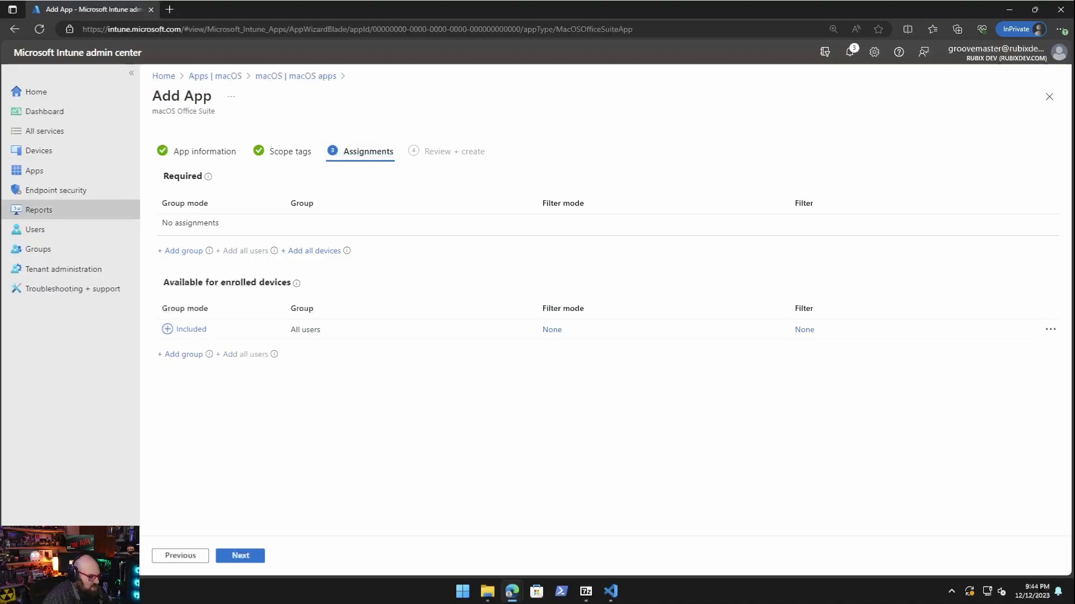
click(240, 555)
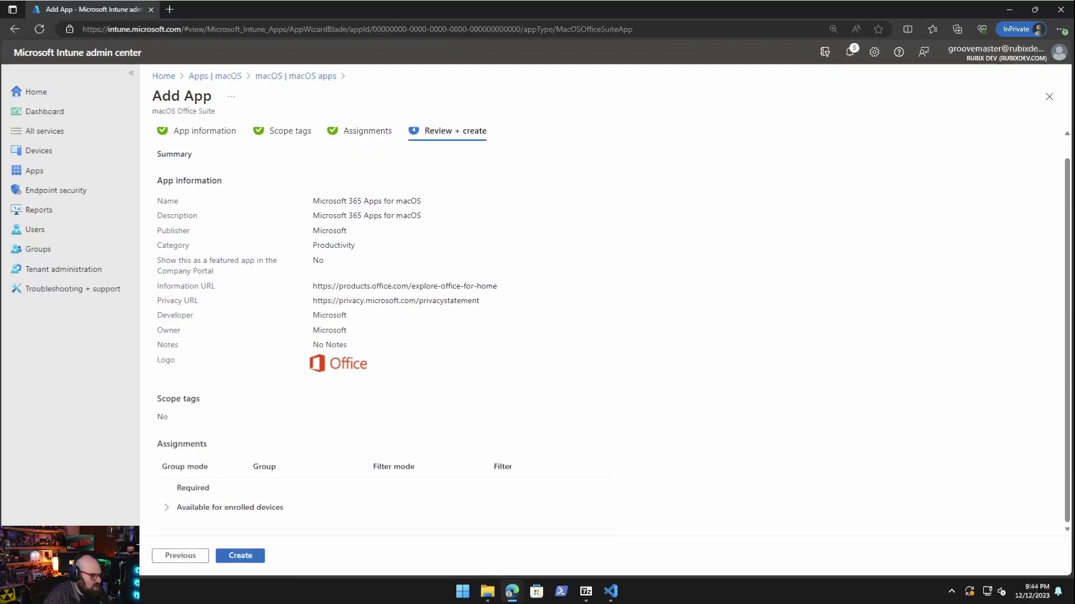
click(253, 557)
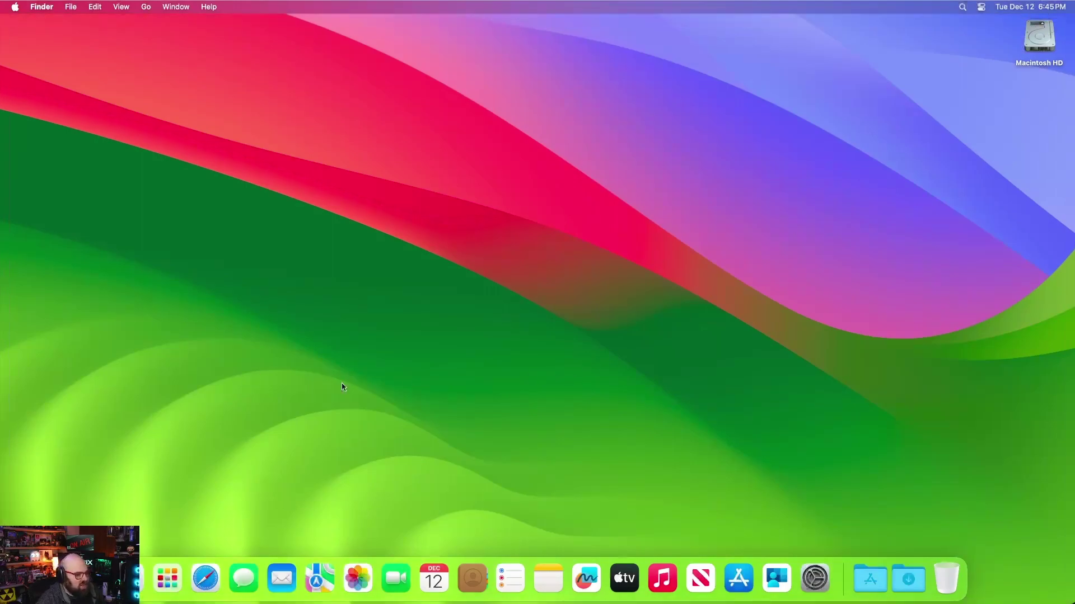
Step: Launch Company Portal, sign in, go to Apps, and move and enlarge the window
click(780, 580)
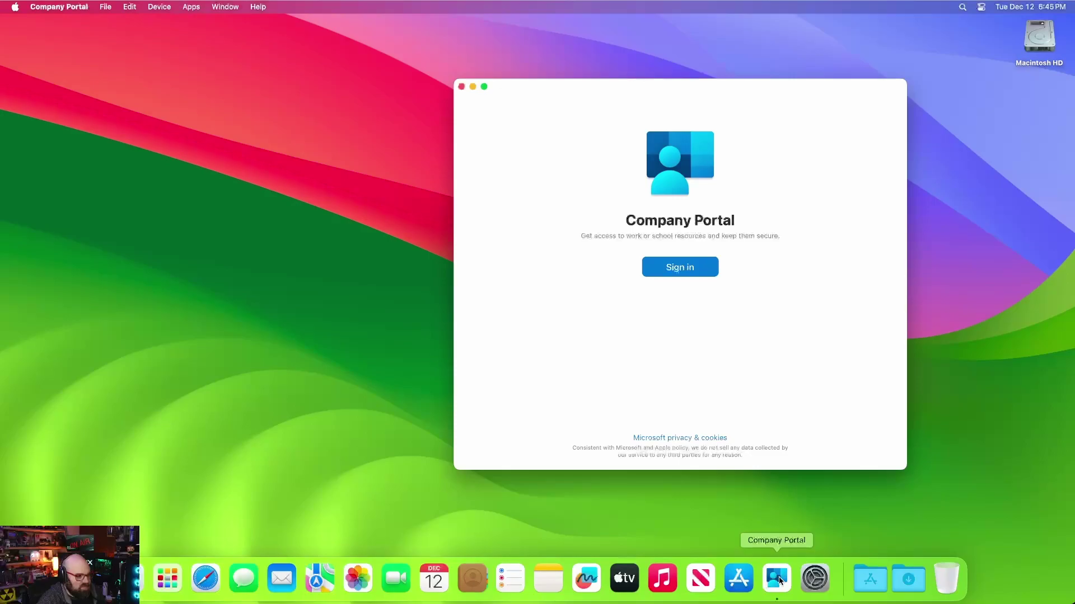
click(692, 266)
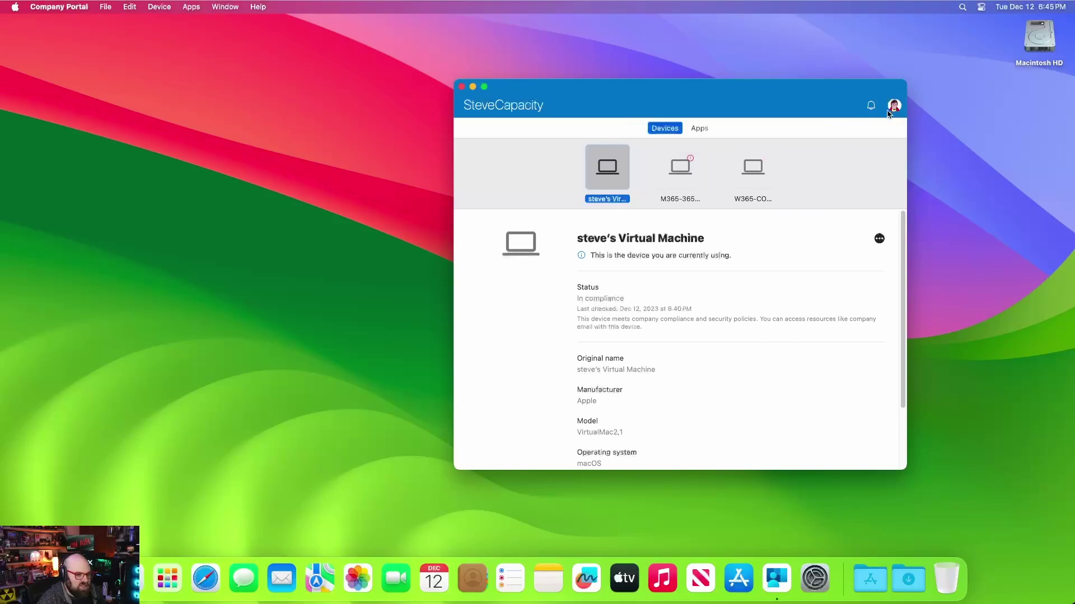
click(700, 129)
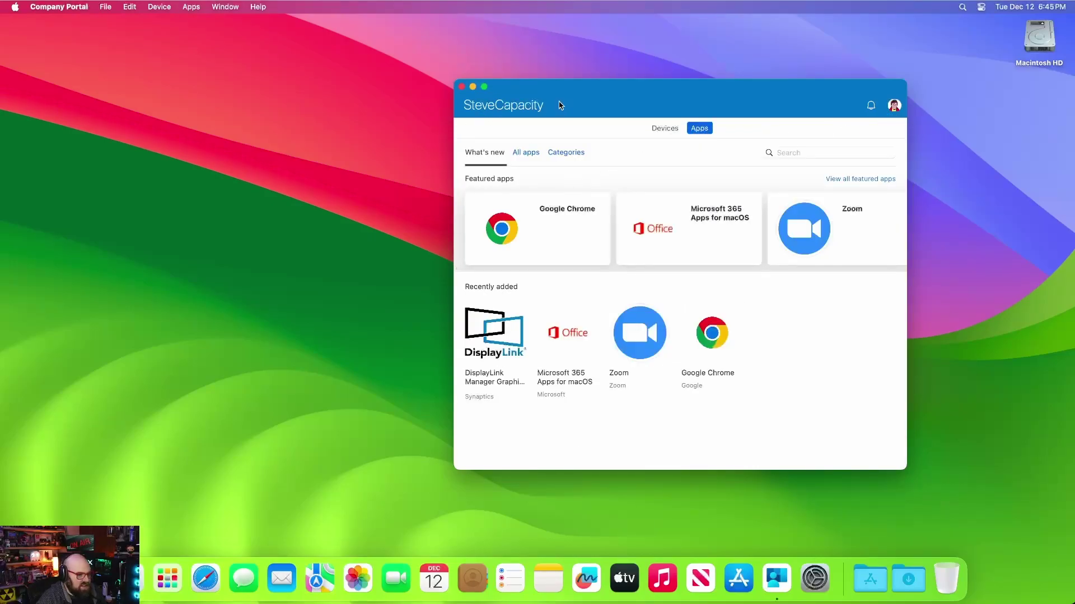
drag(562, 92, 307, 68)
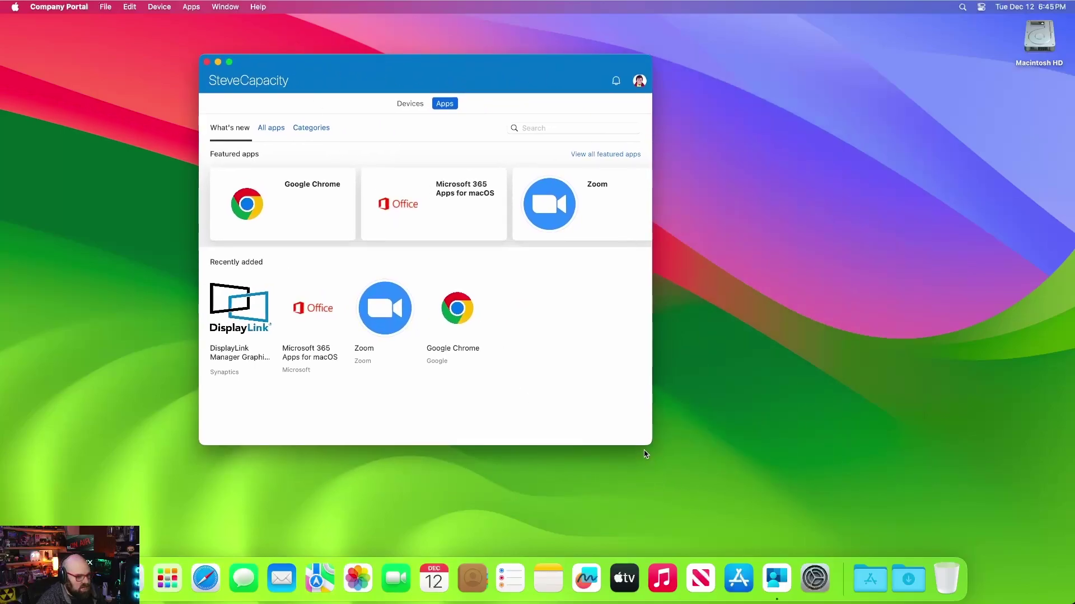
drag(644, 454, 772, 494)
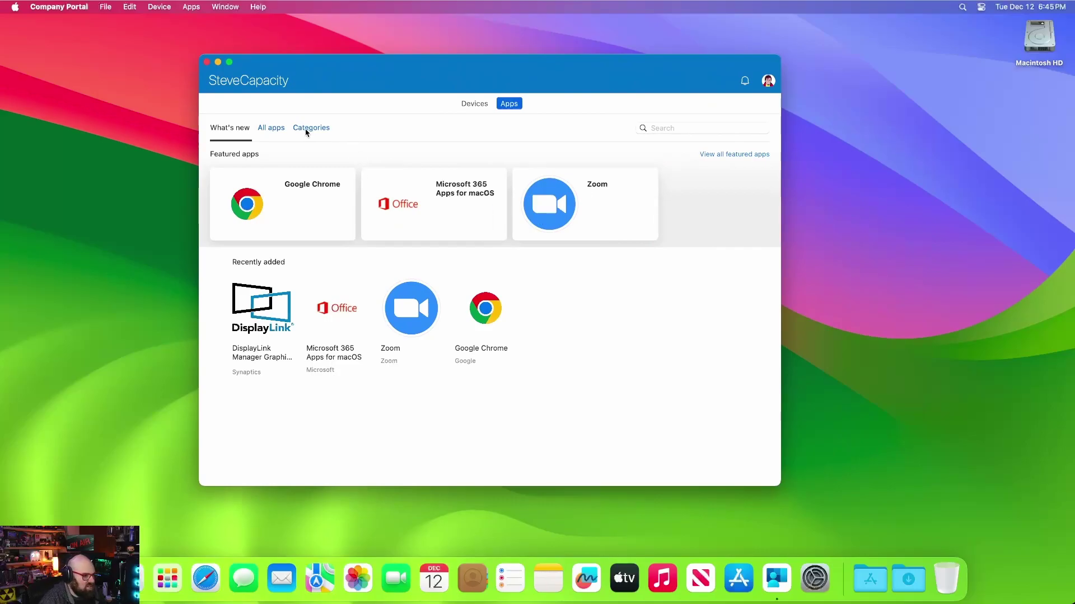
Step: Browse All apps and What's new, checking DisplayLink Manager and Google Chrome details
click(280, 131)
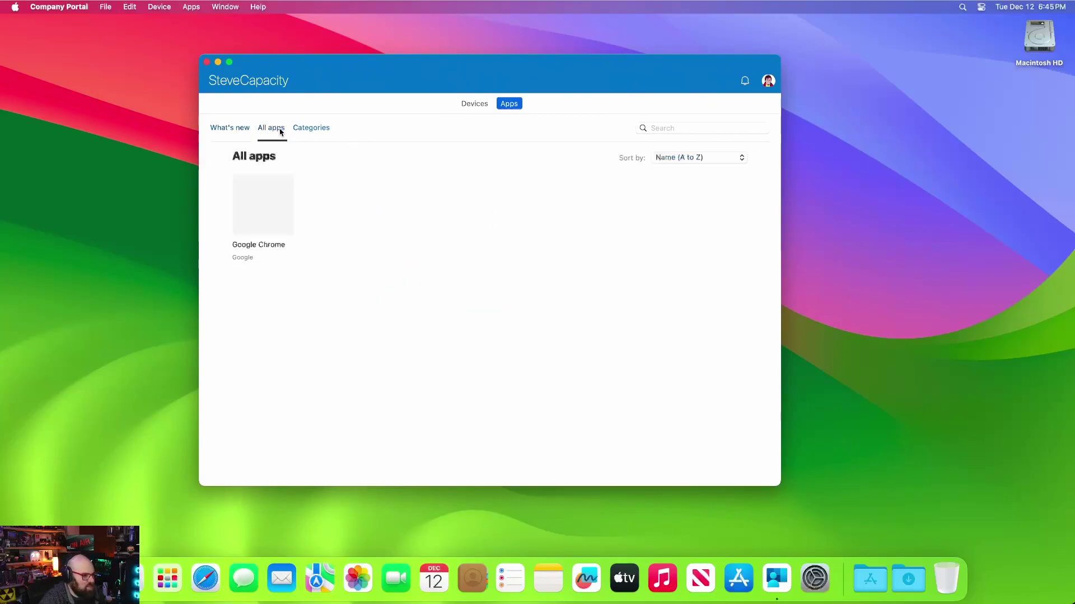
click(236, 127)
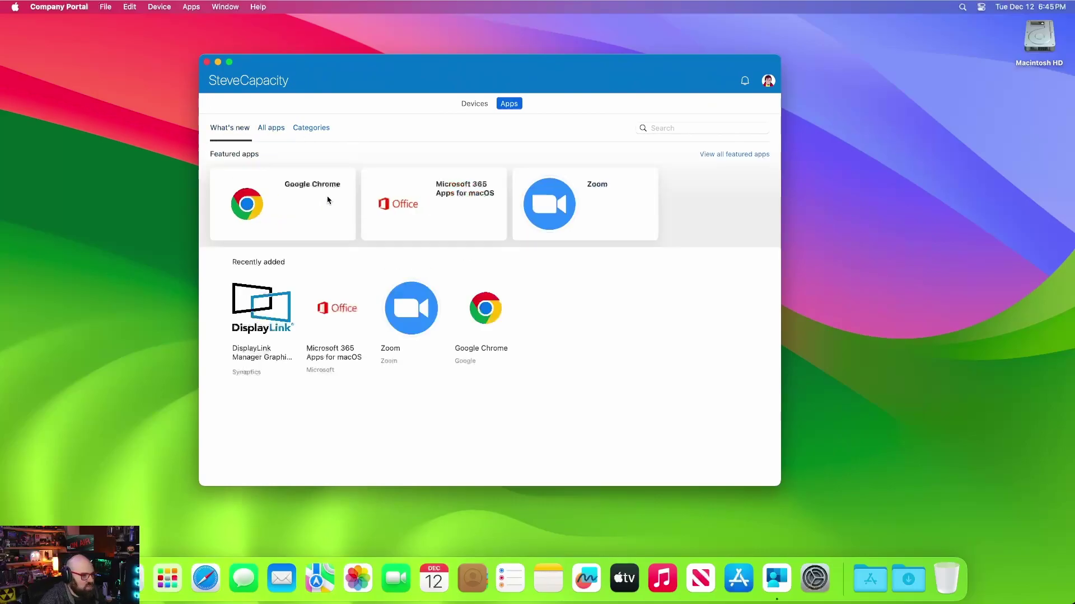
click(270, 313)
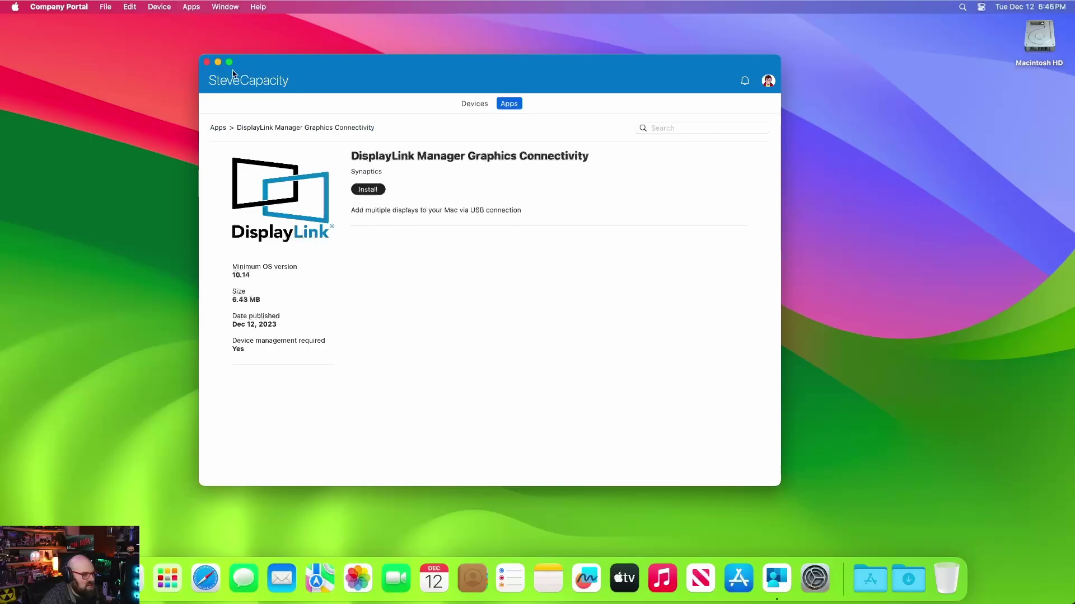
click(223, 129)
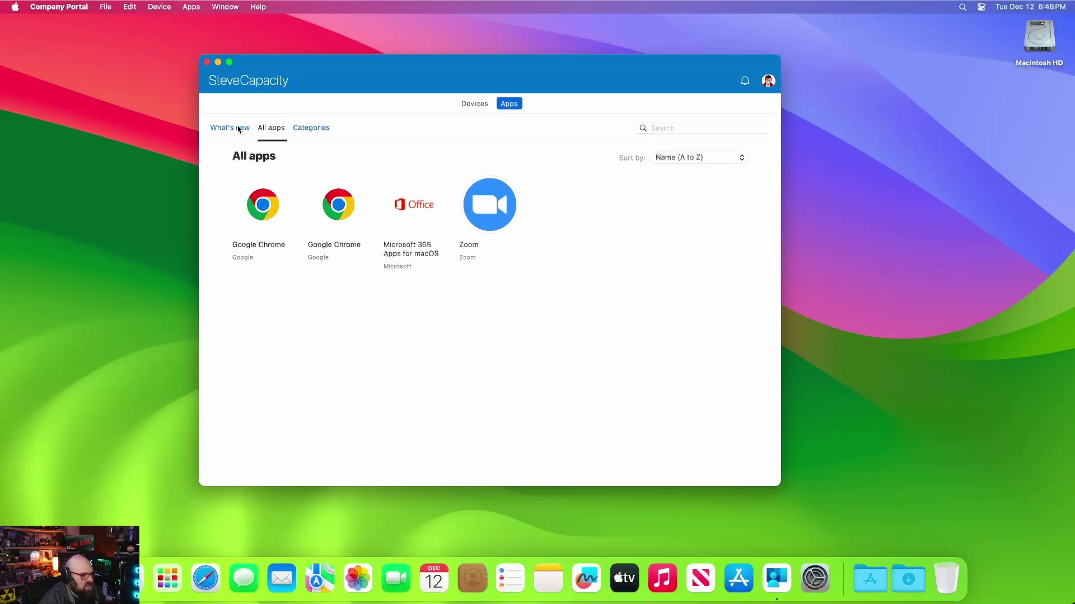
click(238, 130)
click(247, 201)
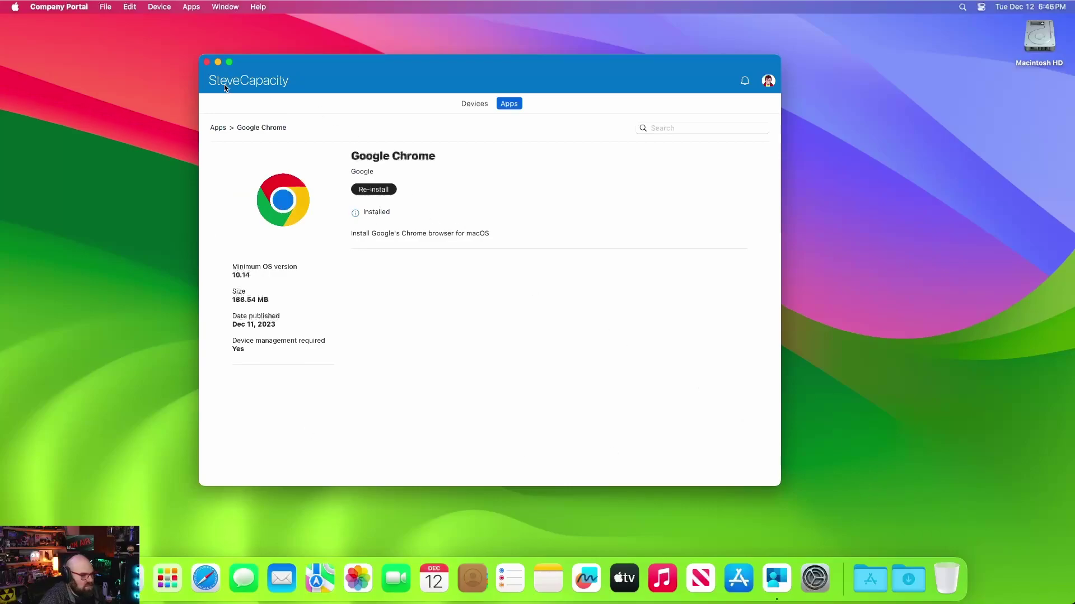
click(218, 128)
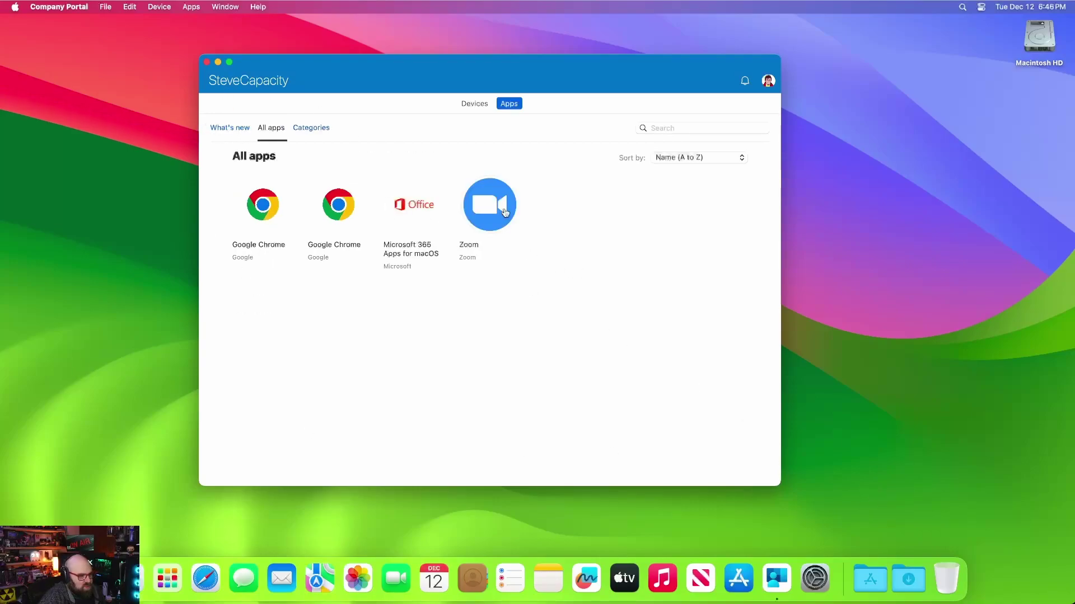
Step: Launch the installed Microsoft Edge from Launchpad
drag(362, 70, 314, 66)
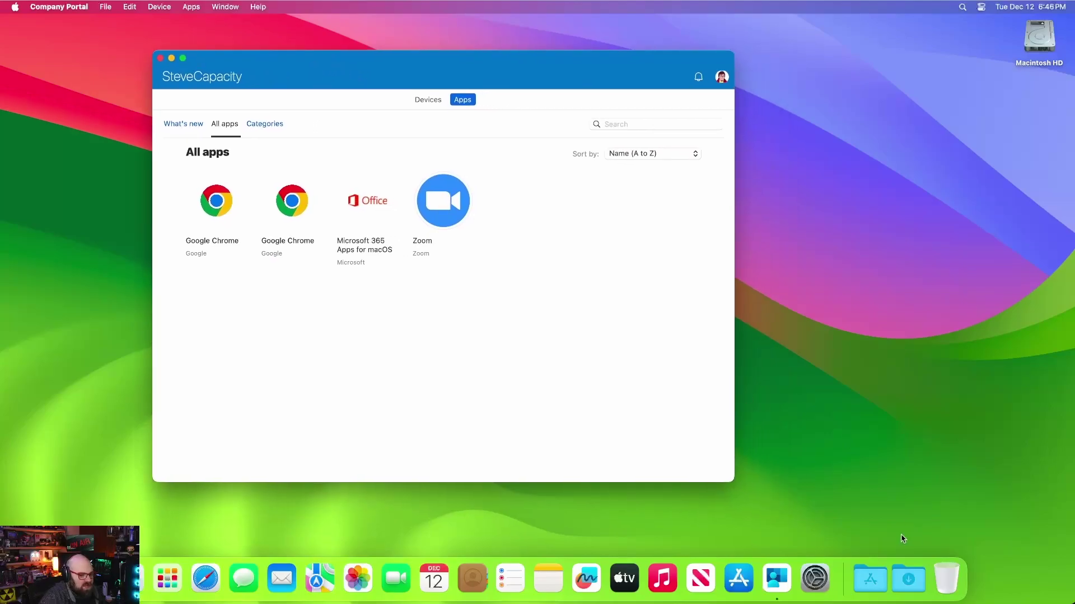
click(877, 582)
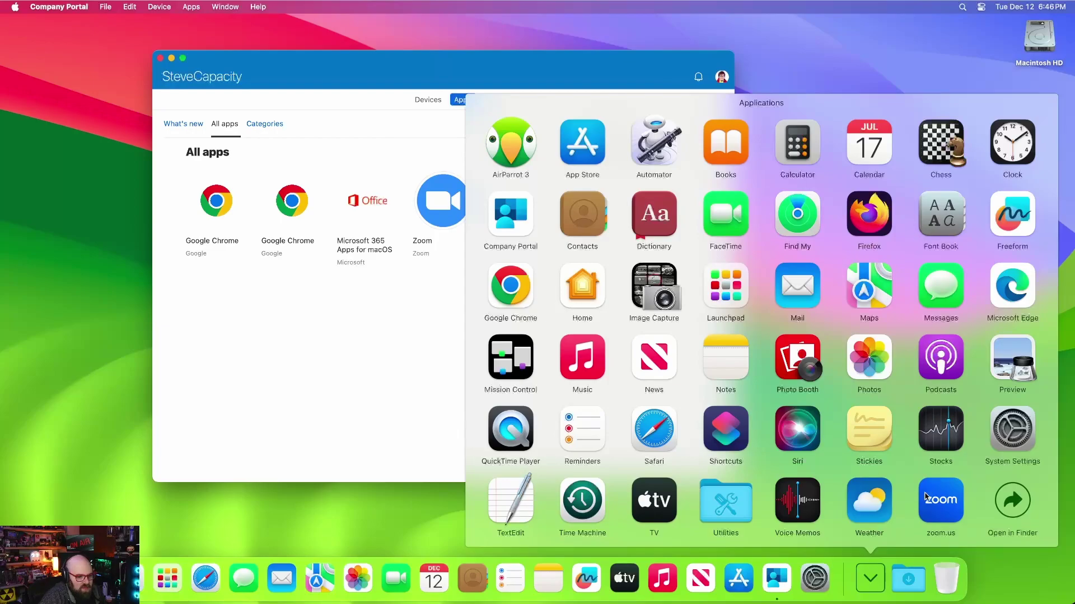
click(316, 375)
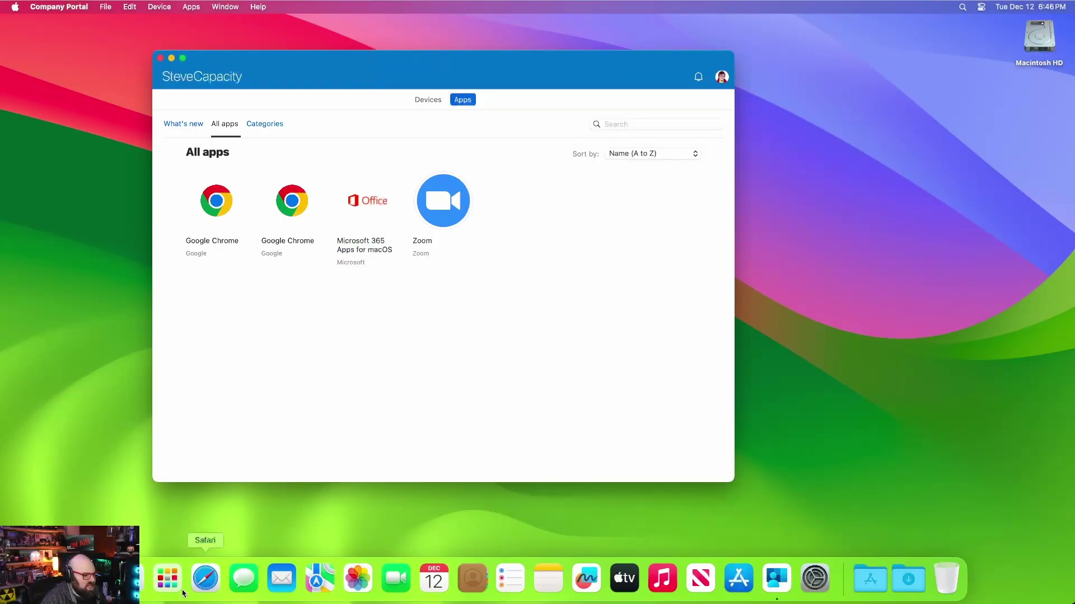
click(167, 578)
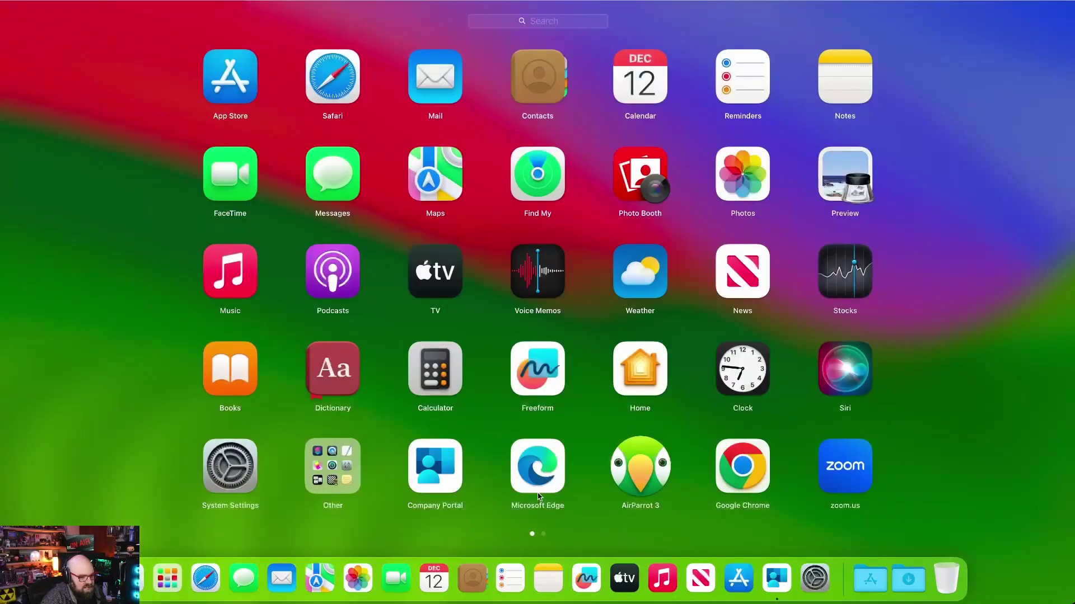
click(541, 466)
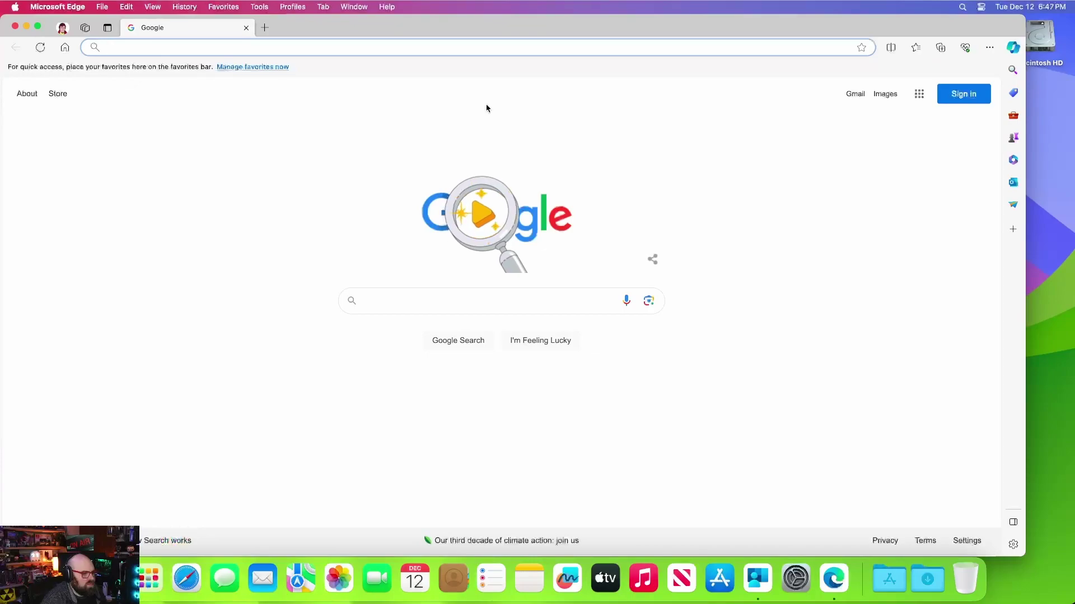
Step: Check that Edge is signed in to the managed Work profile, then close Edge
click(63, 28)
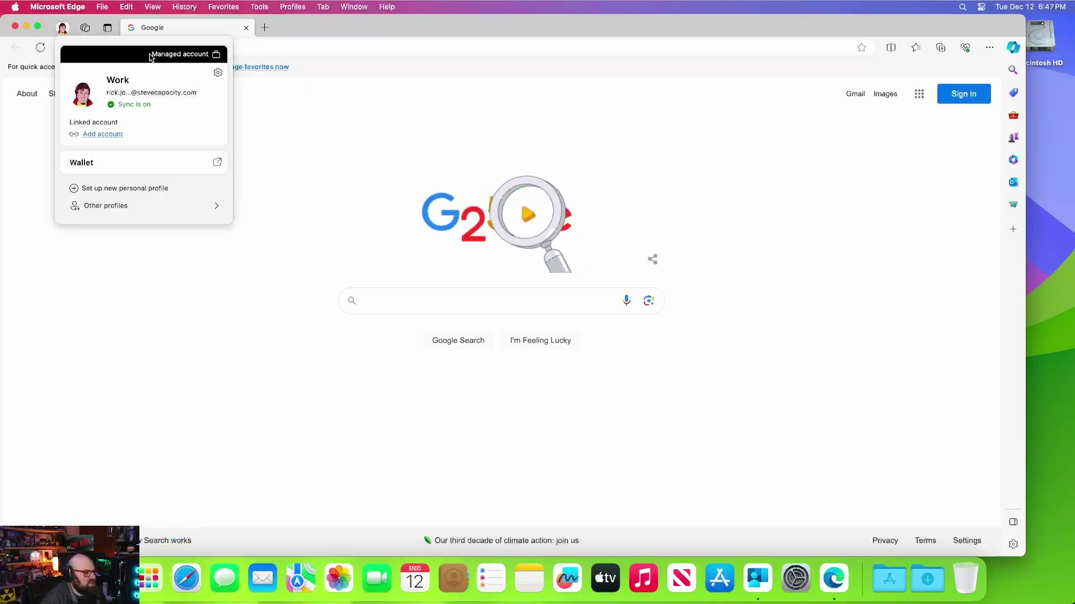
click(614, 149)
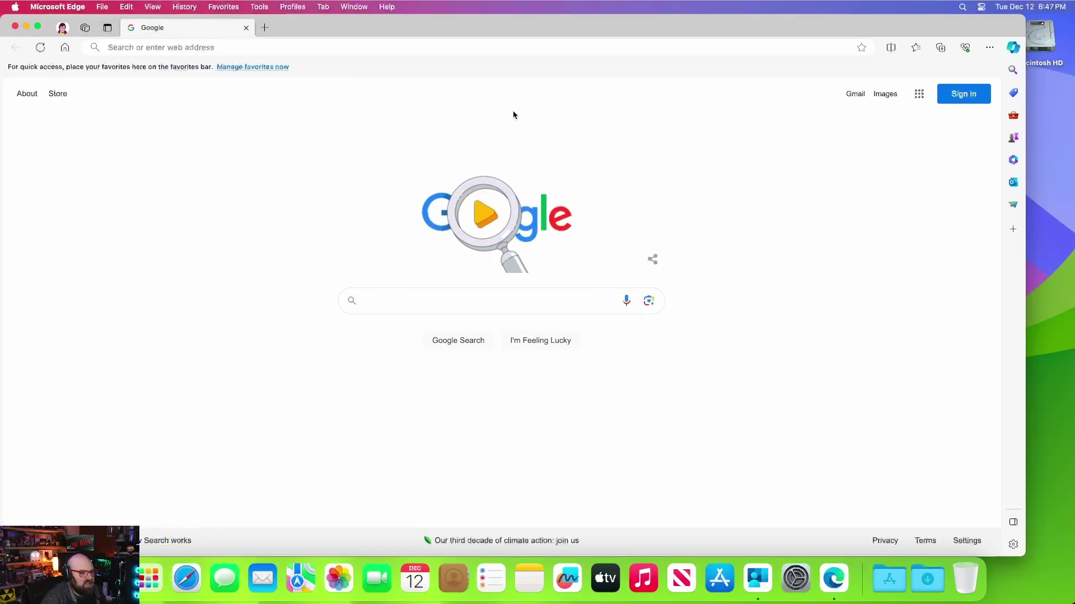
click(16, 27)
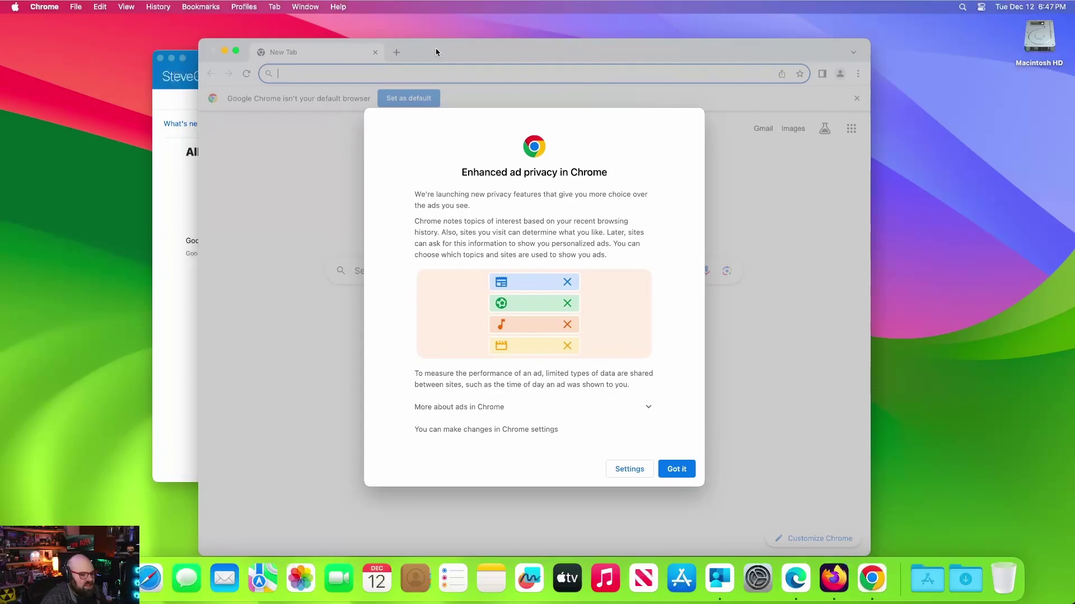
key(super+q)
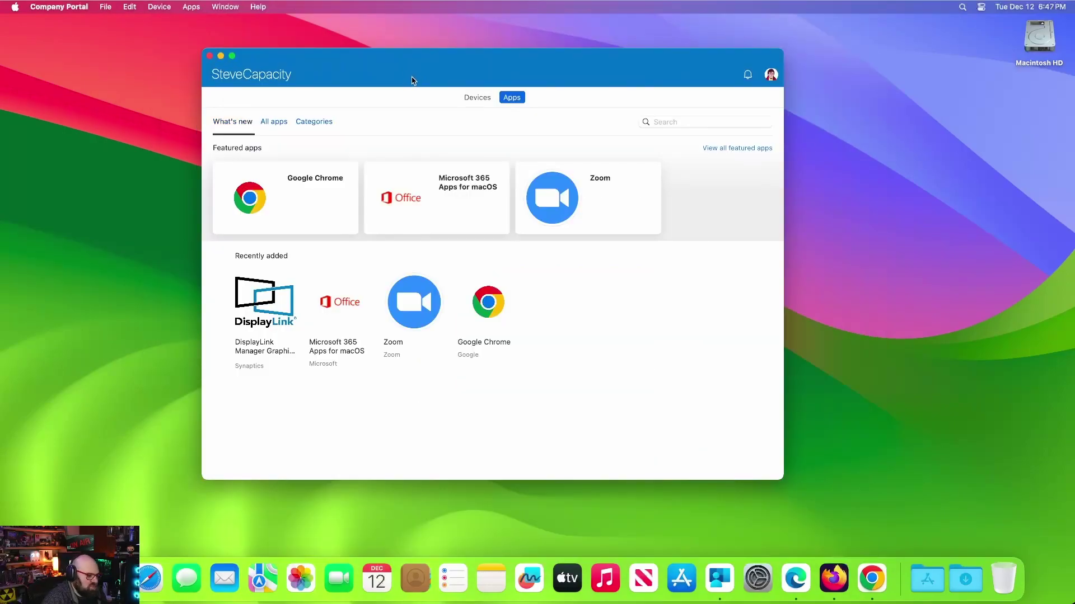